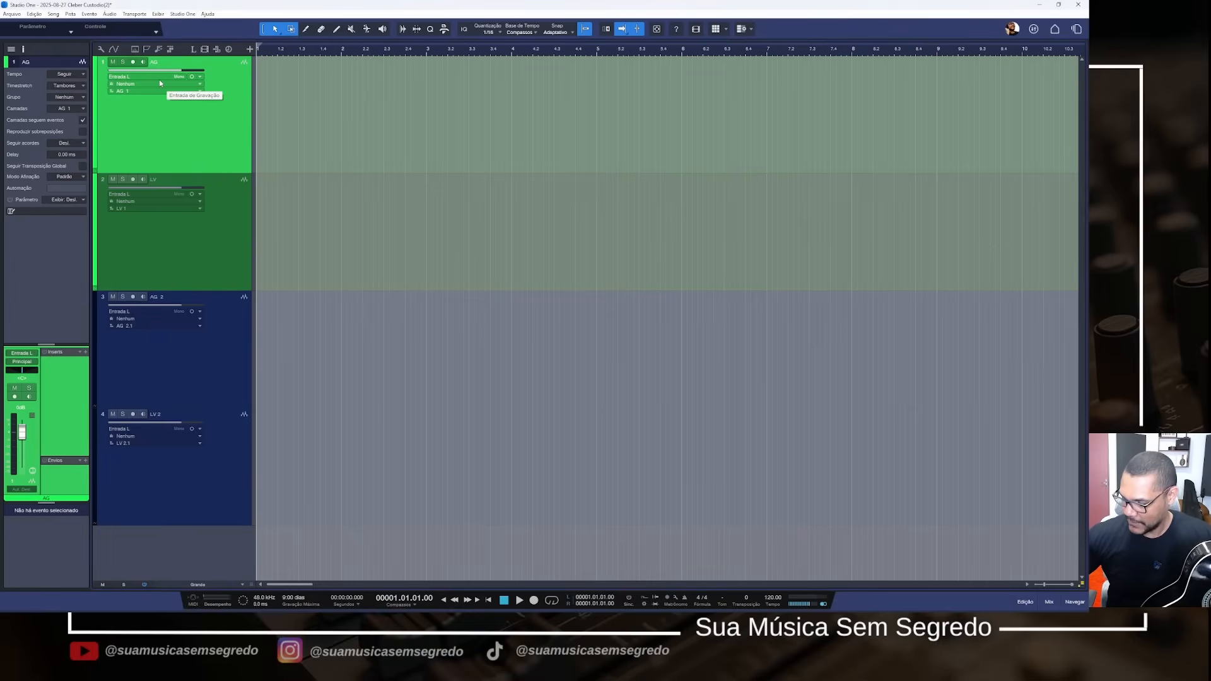
# Record a guitar take on the AG track from bar 1, stop recording and adjust the waveform display height
pyautogui.press('KP_Multiply')
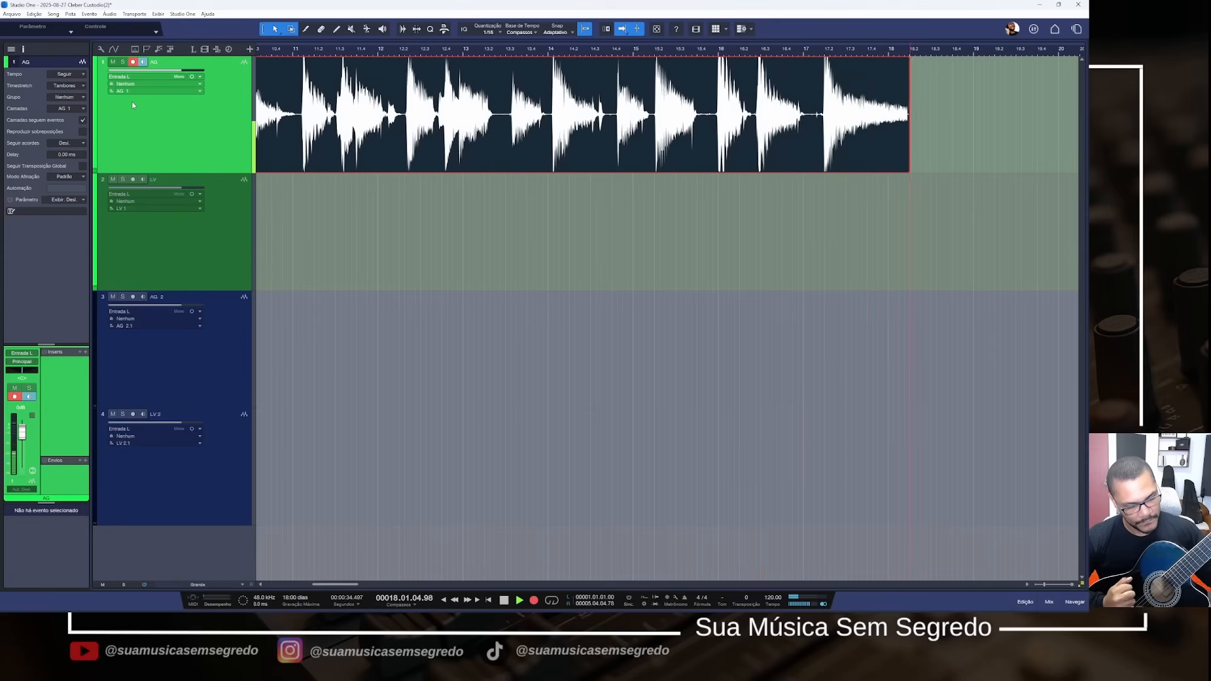
pyautogui.press('space')
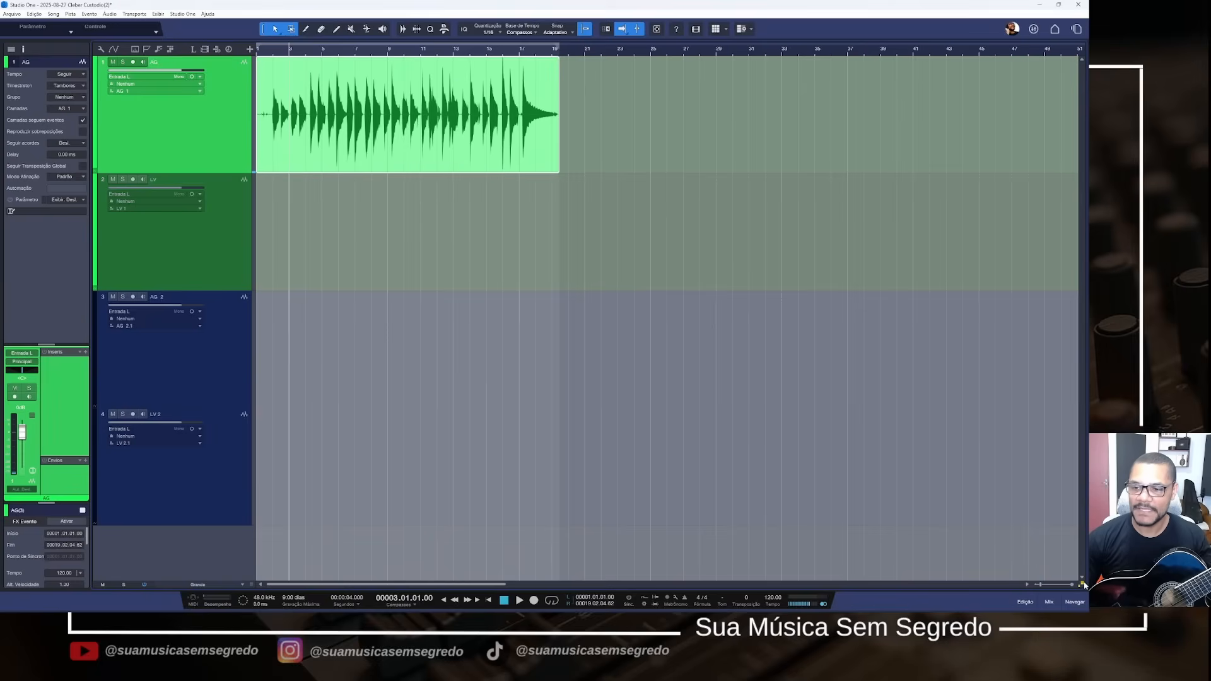
pyautogui.moveTo(1082, 585); pyautogui.dragTo(1080, 579)
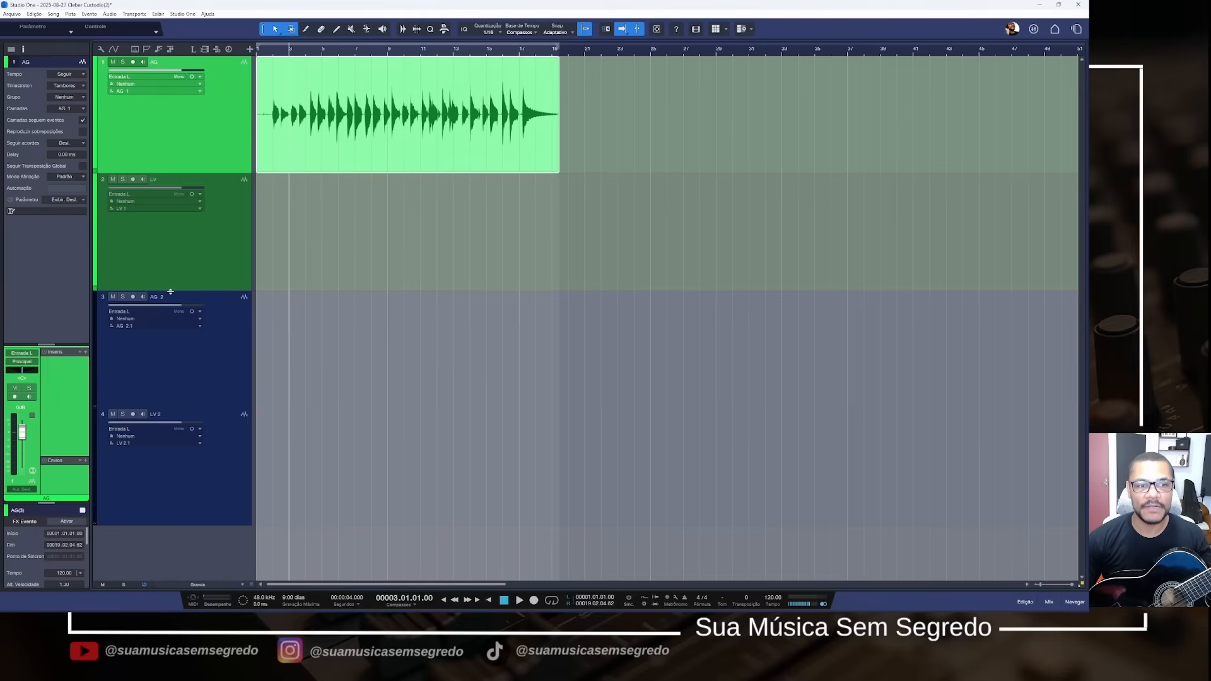
# Record a second guitar take on the AG 2 track from about bar 21, stop recording and disarm the track
pyautogui.click(588, 53)
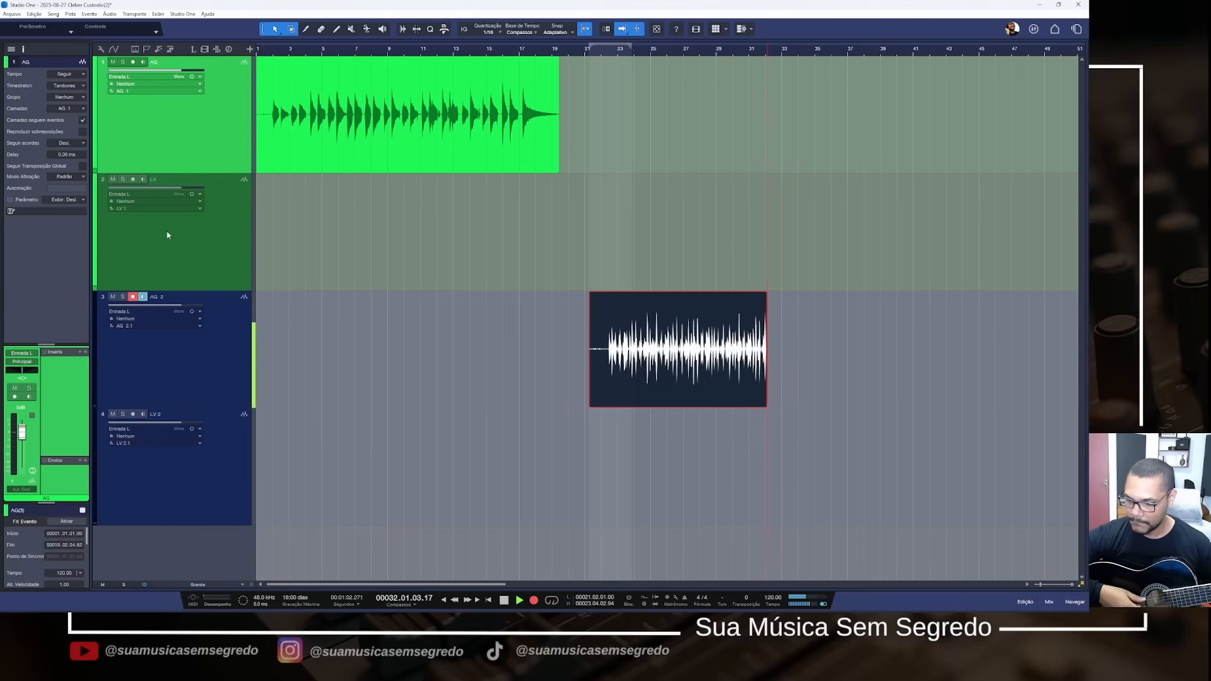
pyautogui.press('space')
pyautogui.click(133, 296)
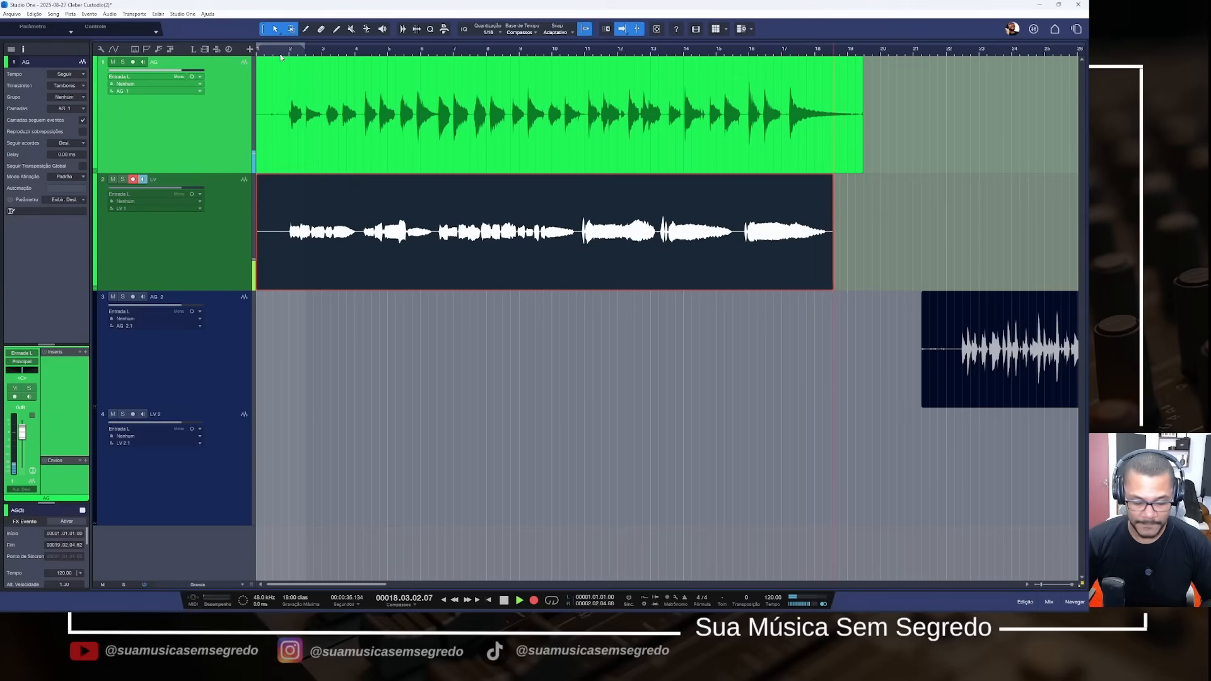
# Finish recording the vocal take on the LV track at about bar 19 and disarm the track
pyautogui.press('space')
pyautogui.click(133, 179)
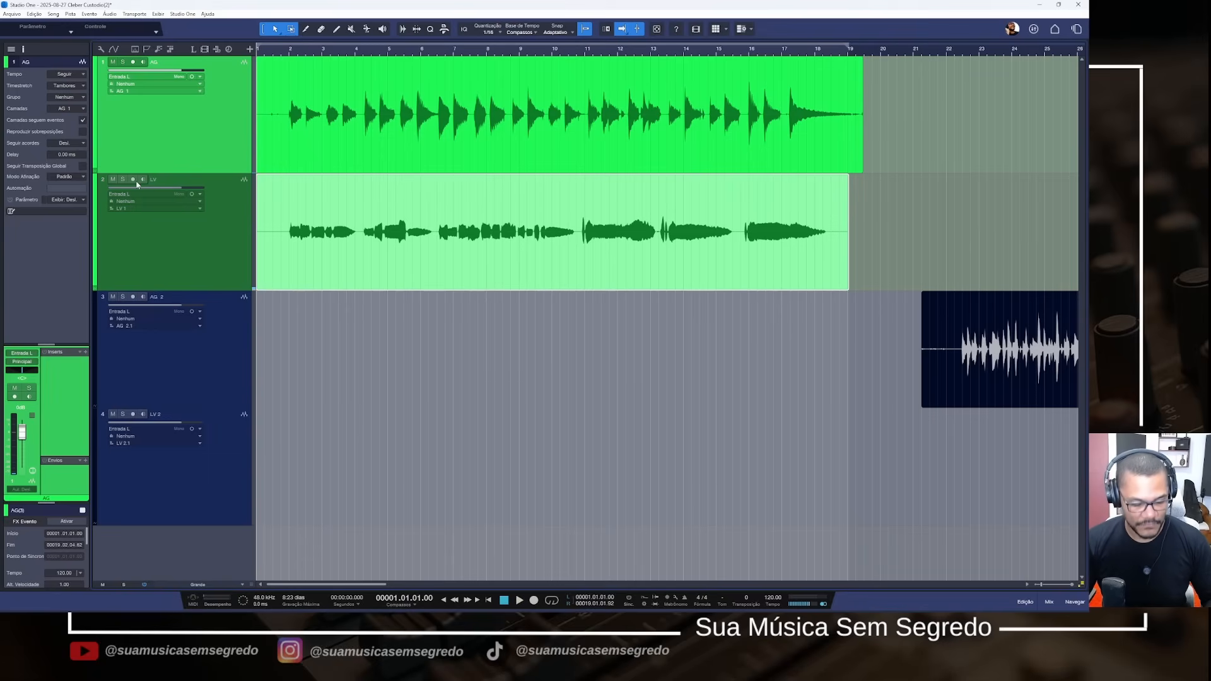
pyautogui.hscroll(10, 771, 387)
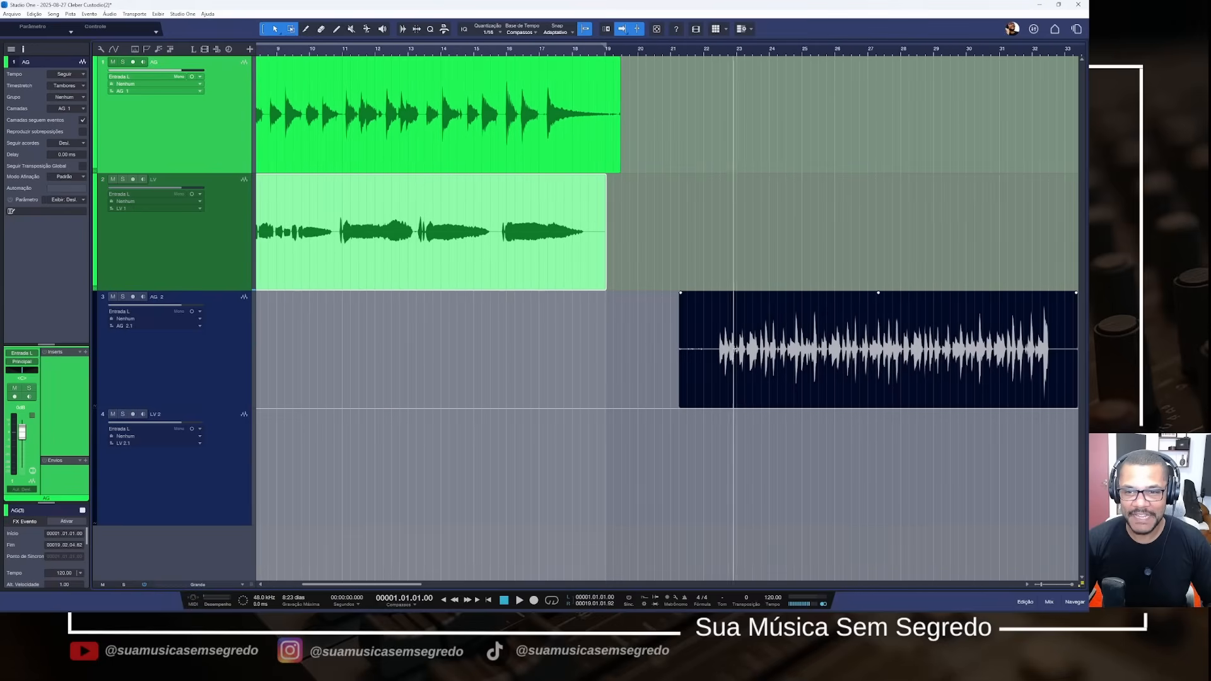
pyautogui.hscroll(1, 749, 368)
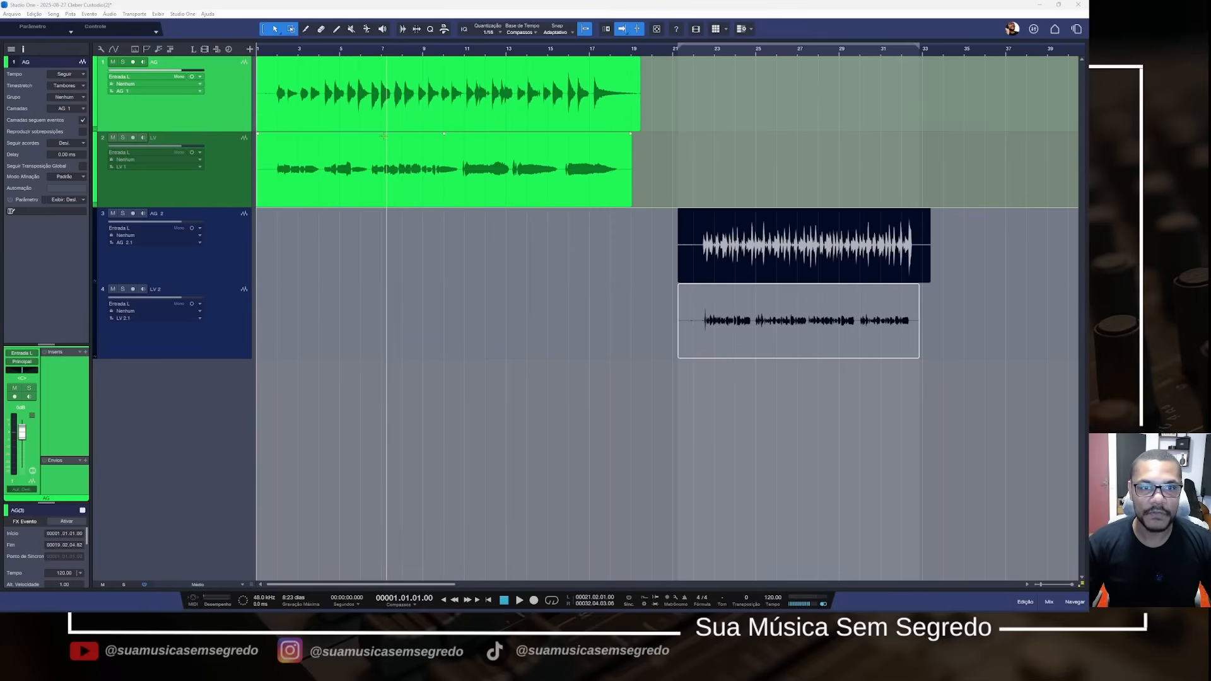
# Play the AG guitar and LV vocal takes together from bar 2 to check their balance, and stop playback
pyautogui.click(388, 117)
pyautogui.scroll(4, 388, 138)
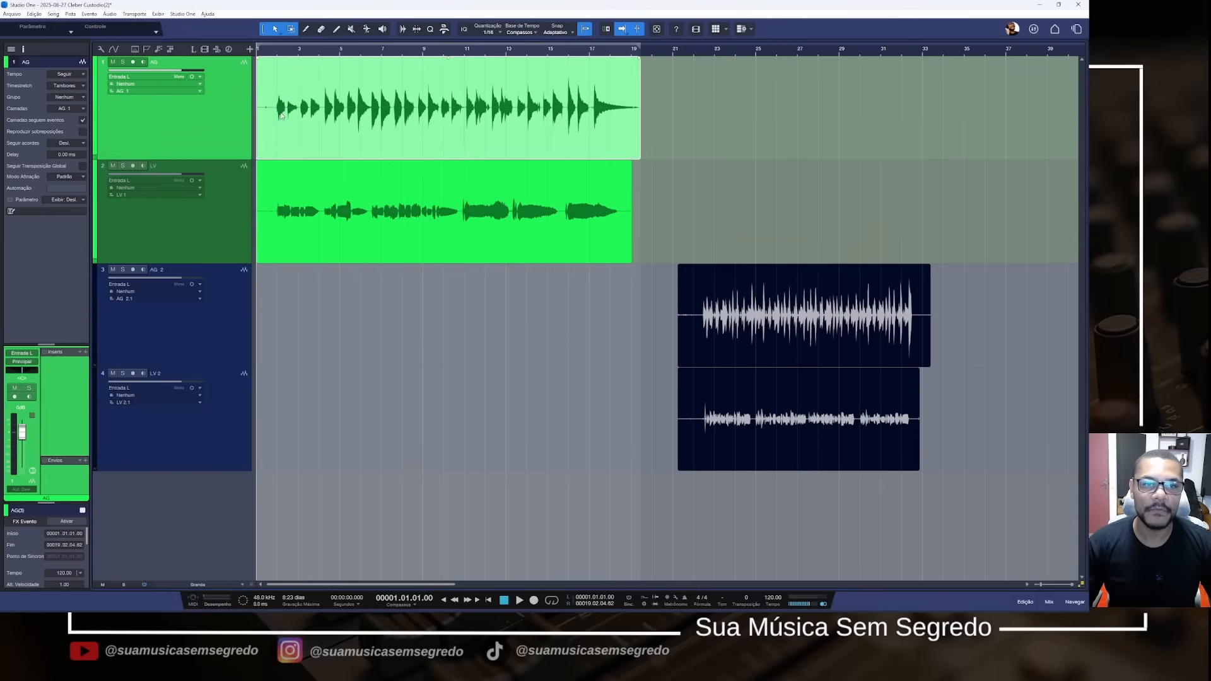
pyautogui.press('KP_Add')
pyautogui.press('e')
pyautogui.press('e')
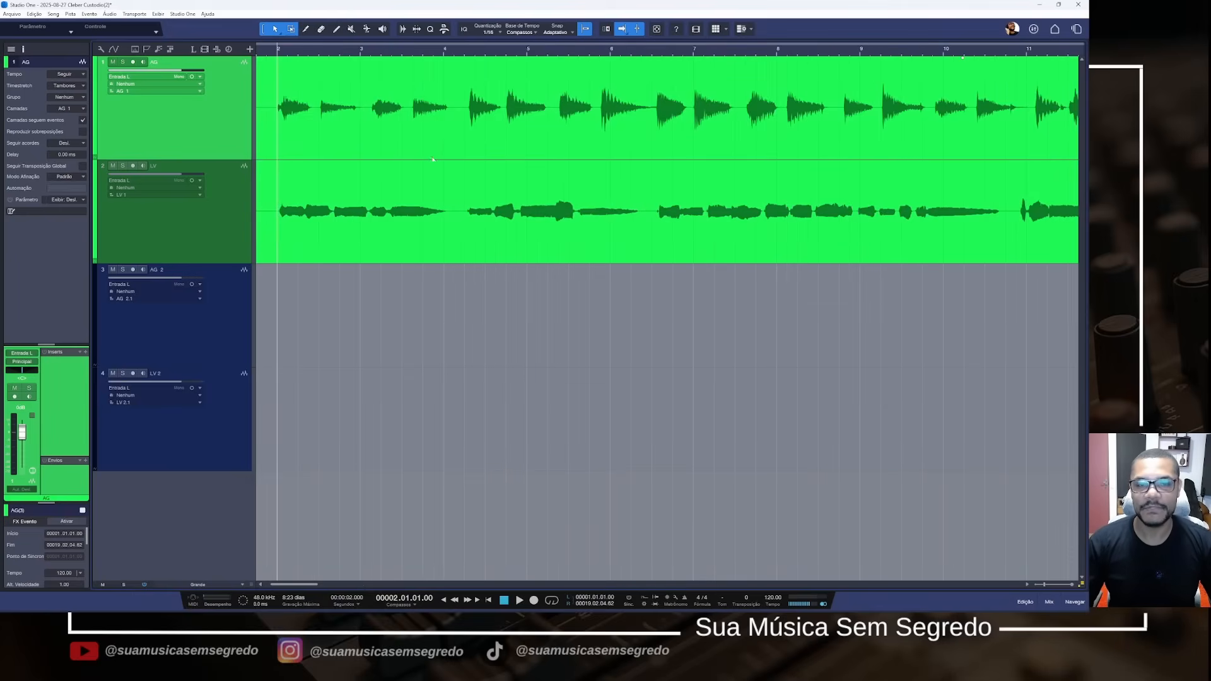
pyautogui.scroll(2, 579, 265)
pyautogui.scroll(-1, 586, 320)
pyautogui.press('w')
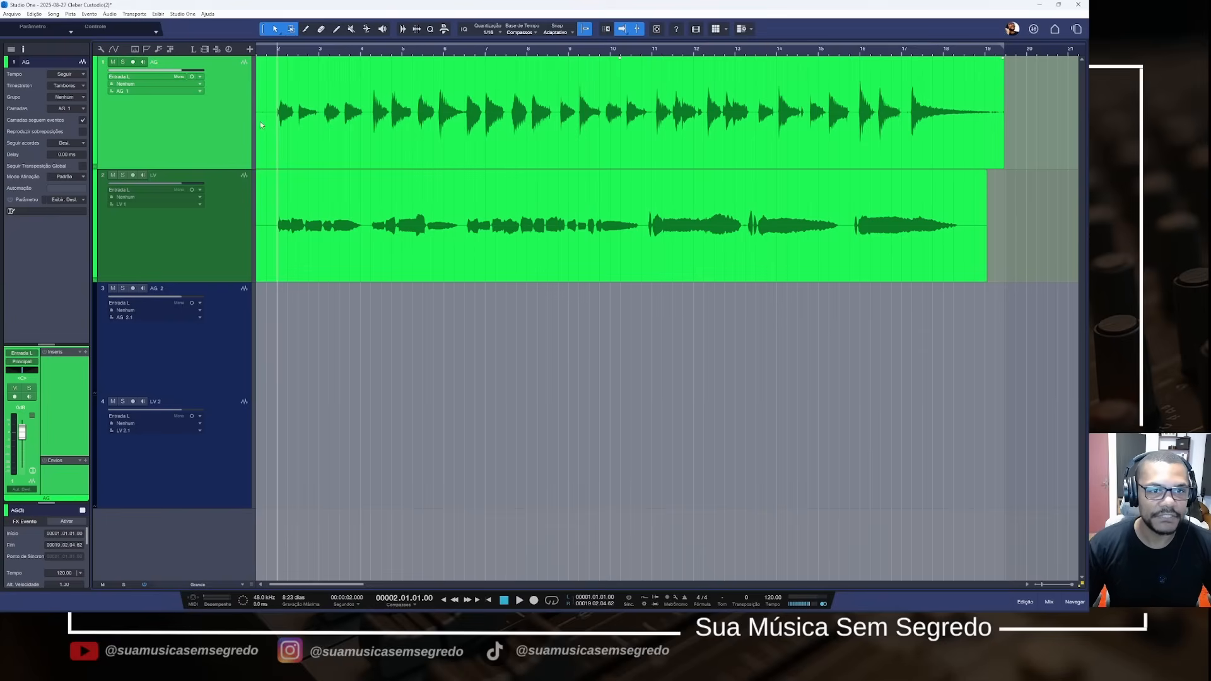
pyautogui.press('space')
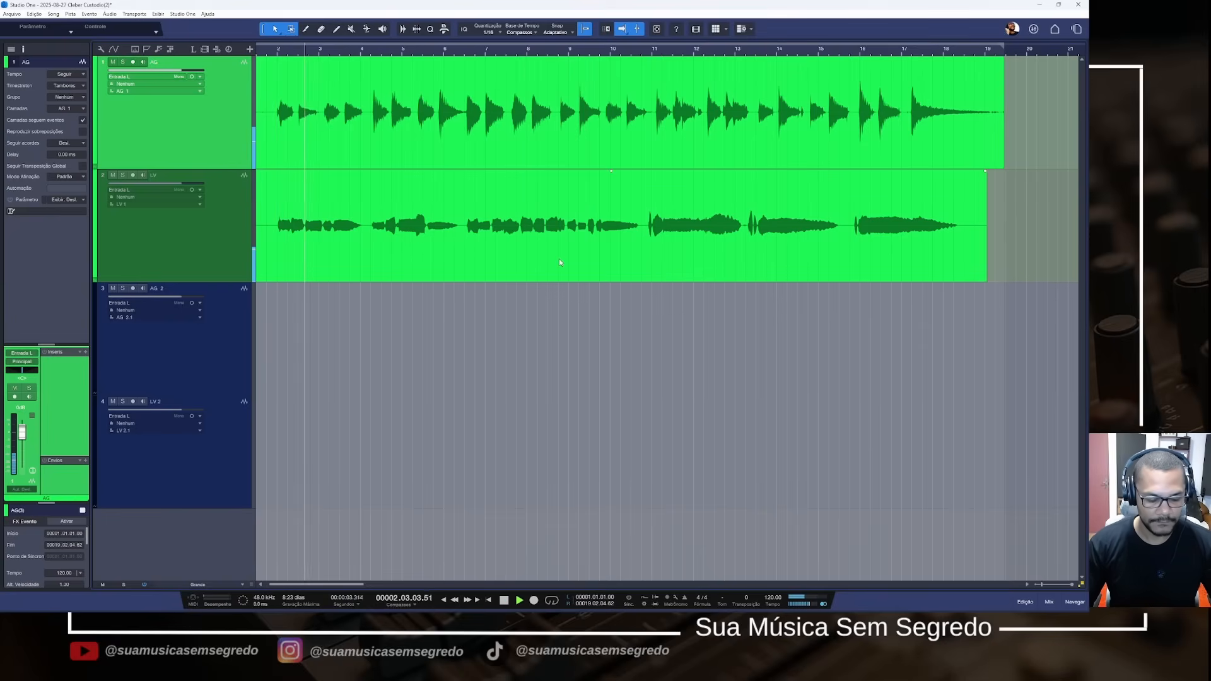
pyautogui.press('F3')
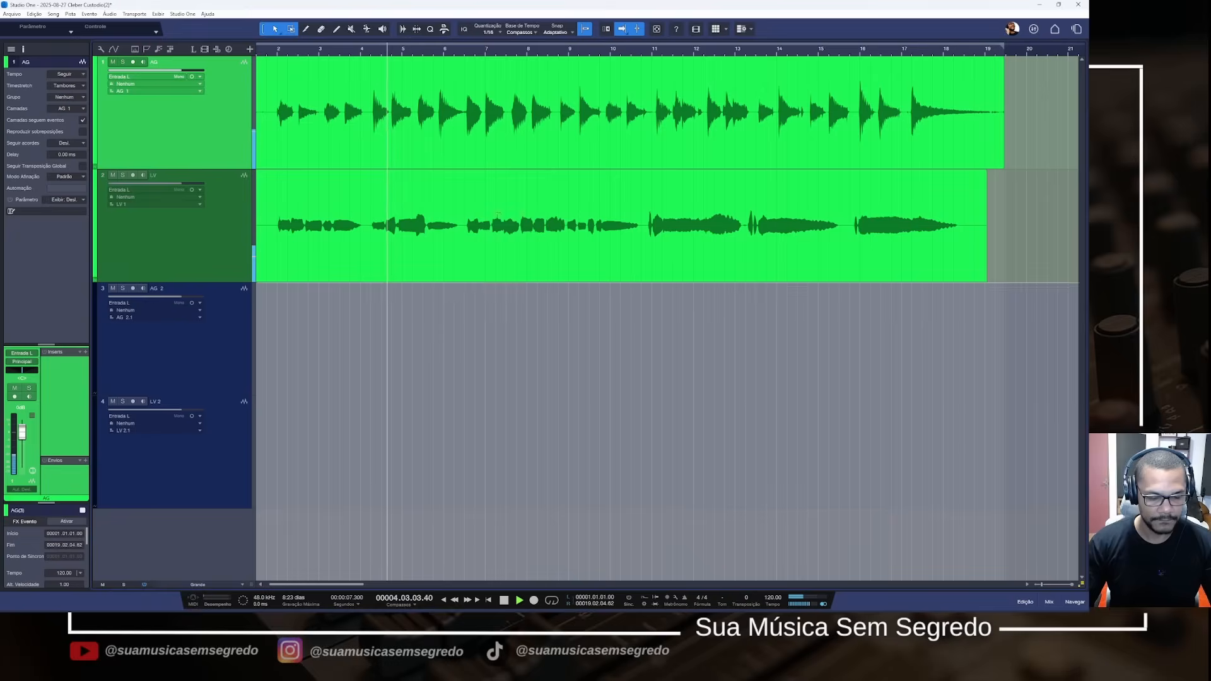
pyautogui.press('F3')
pyautogui.press('w')
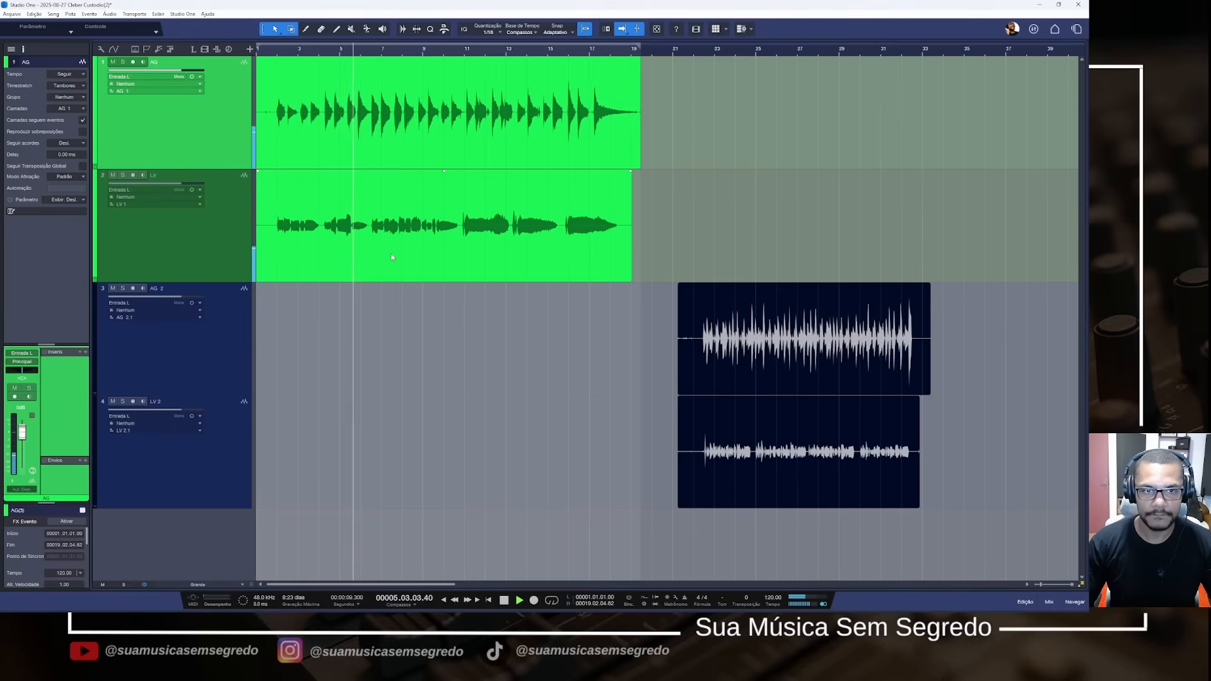
pyautogui.press('space')
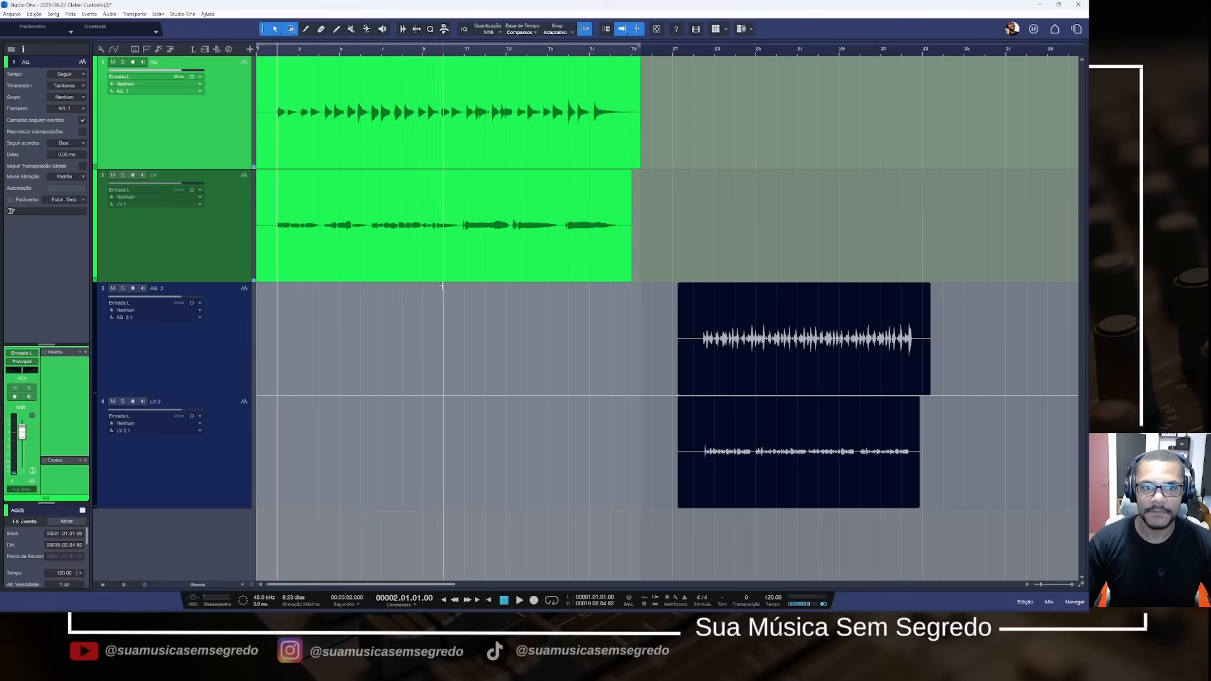
# Raise the gain of the LV vocal event and play it from bar 2 against the AG guitar
pyautogui.click(446, 175)
pyautogui.moveTo(446, 176)
pyautogui.mouseDown()
pyautogui.moveTo(446, 162)
pyautogui.moveTo(445, 172)
pyautogui.mouseUp()
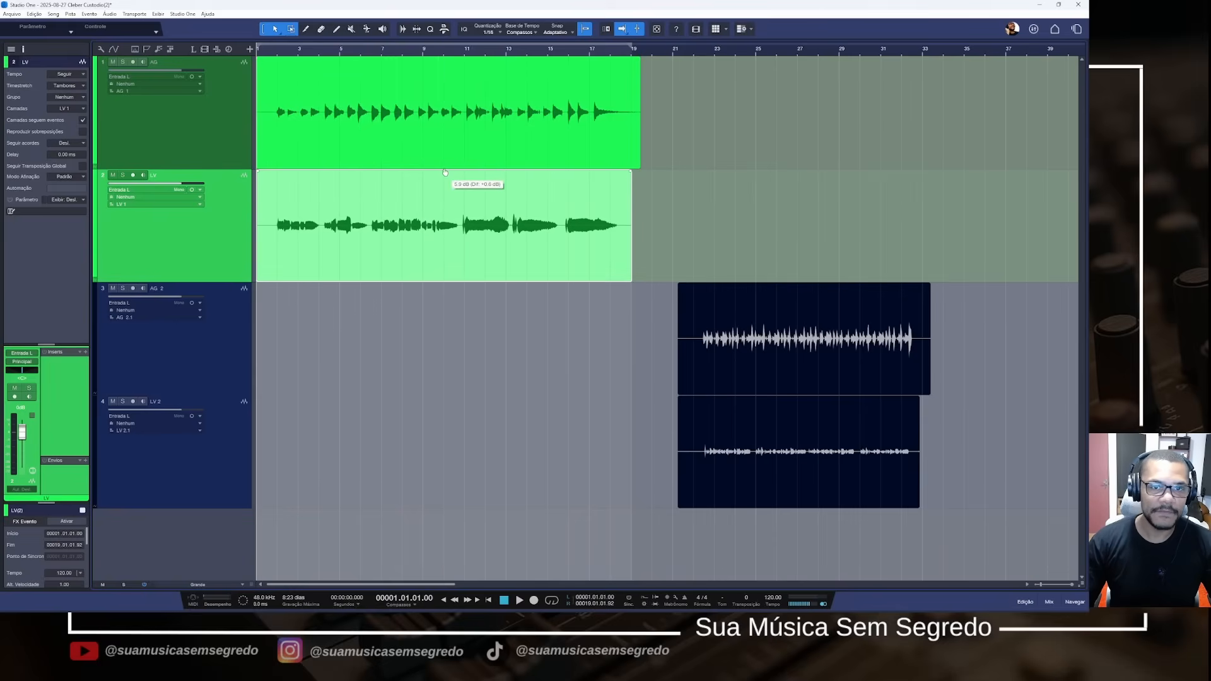
pyautogui.click(277, 81)
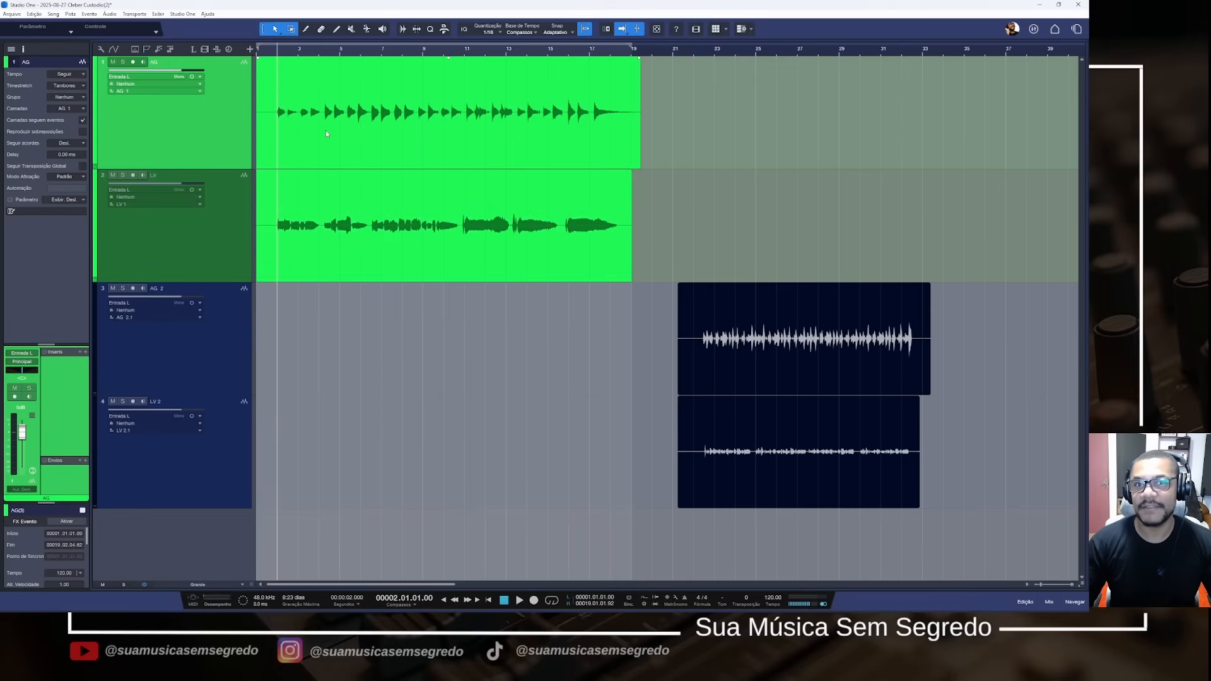
pyautogui.press('space')
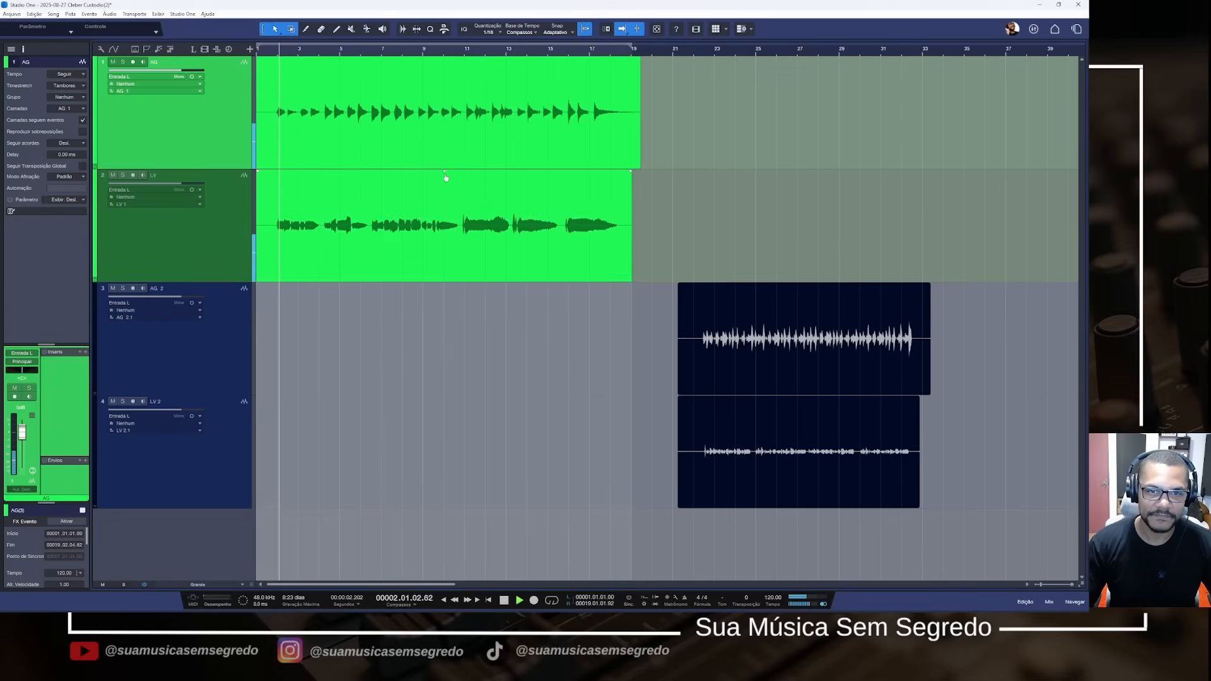
pyautogui.moveTo(446, 178); pyautogui.dragTo(444, 173)
# Show the mixer with the input channels and instrument list hidden, lengthen the channel faders and stop playback
pyautogui.press('F3')
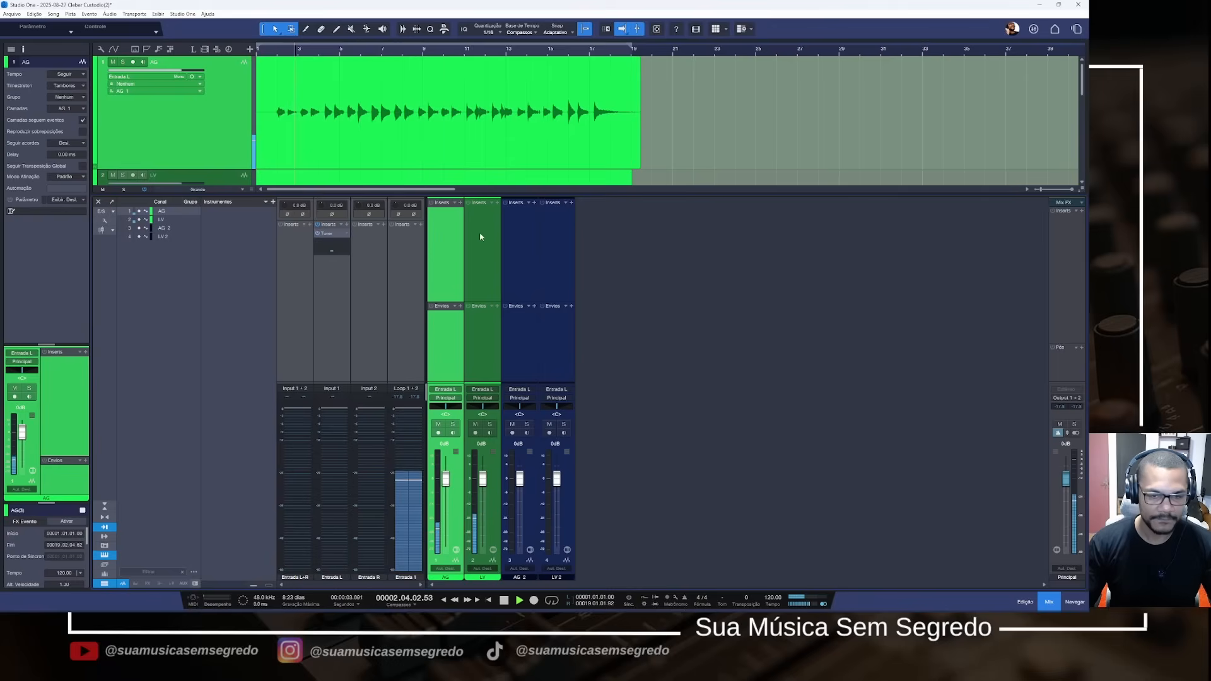
pyautogui.click(105, 528)
pyautogui.click(105, 555)
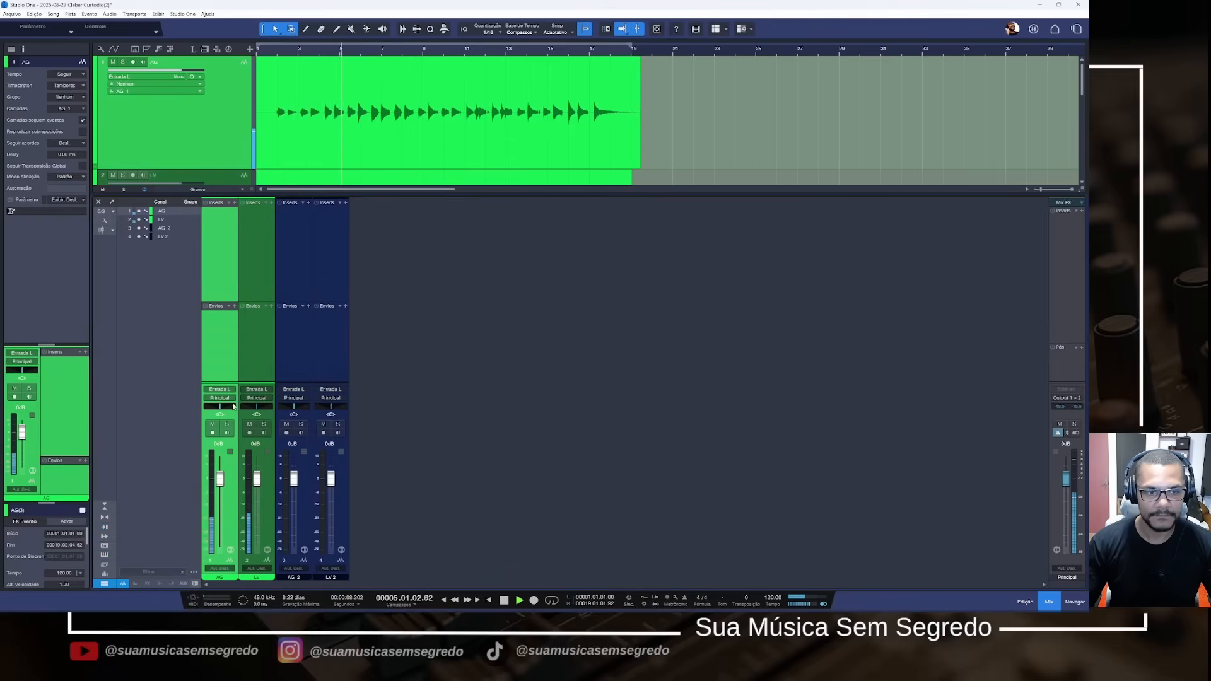
pyautogui.moveTo(265, 382); pyautogui.dragTo(265, 356)
pyautogui.press('space')
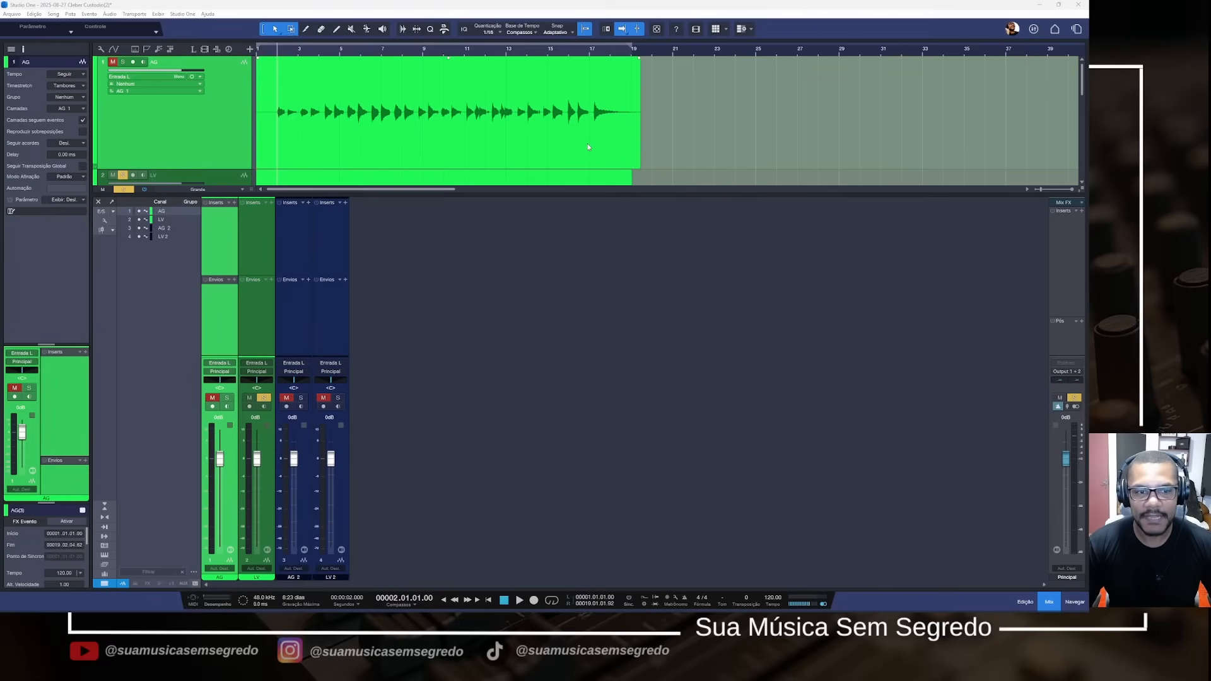
# Solo the LV and AG channels during playback from bar 2 and try lowering the AG channel's volume
pyautogui.click(265, 398)
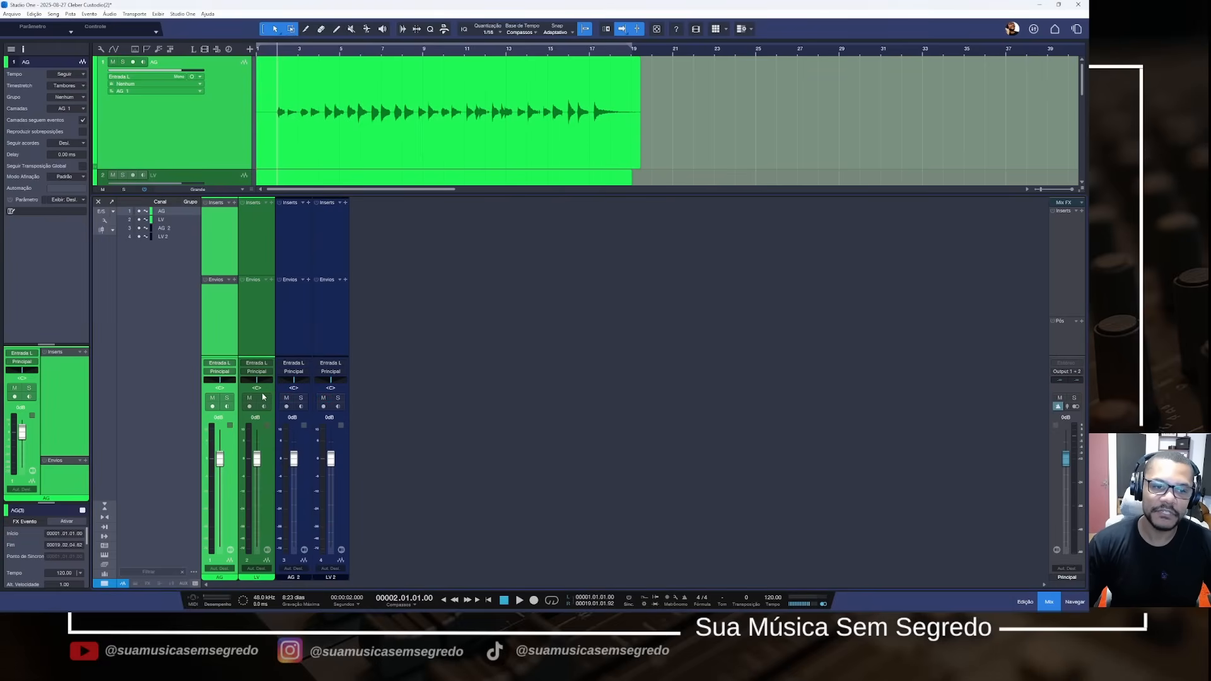
pyautogui.click(264, 397)
pyautogui.press('space')
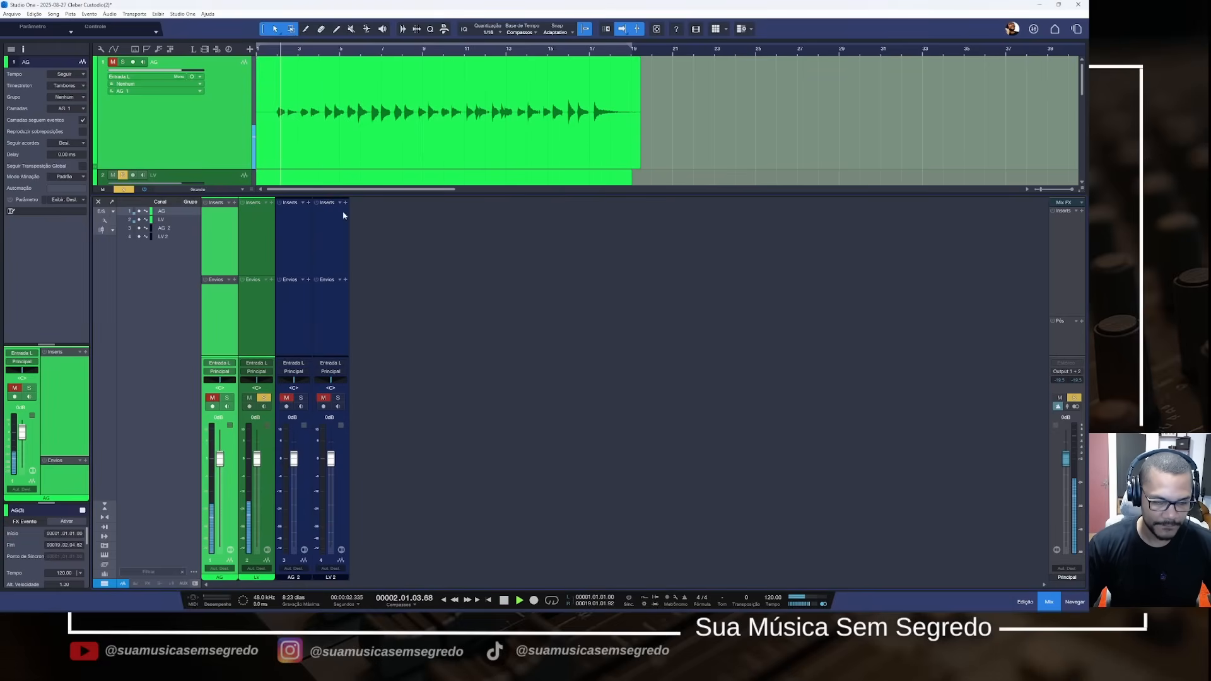
pyautogui.click(229, 398)
pyautogui.moveTo(219, 458); pyautogui.dragTo(221, 472)
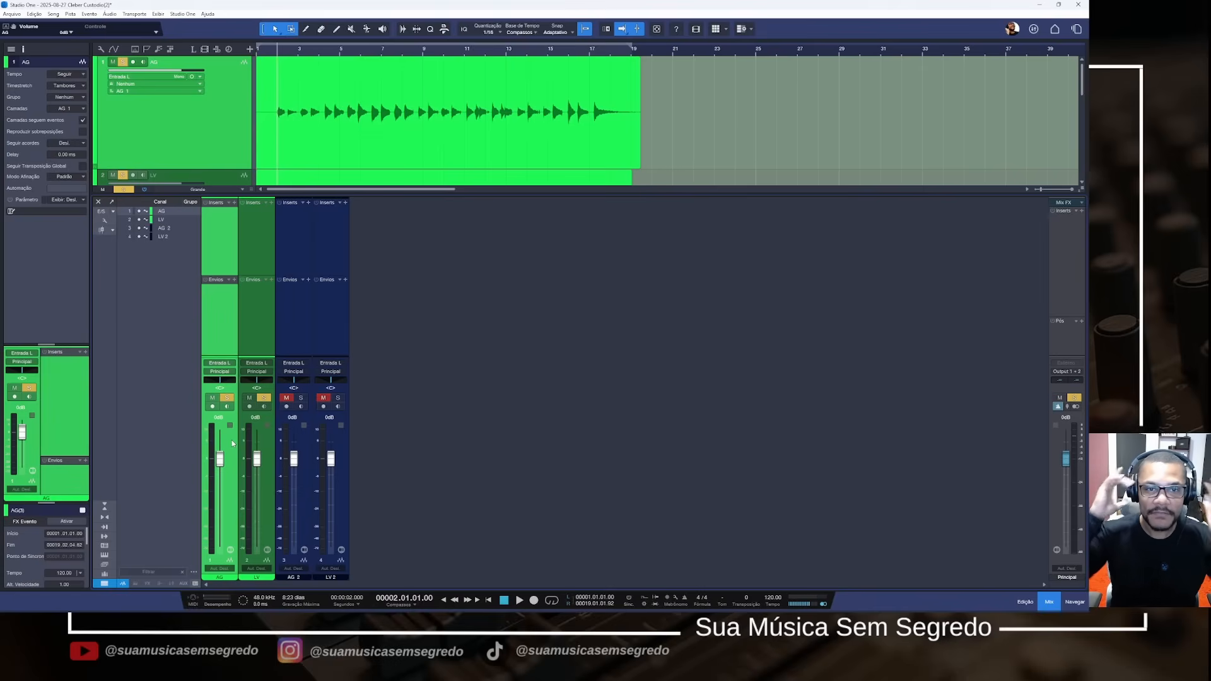
# Play the soloed AG guitar and LV vocal from bar 2 several times to judge their balance and dynamics
pyautogui.press('space')
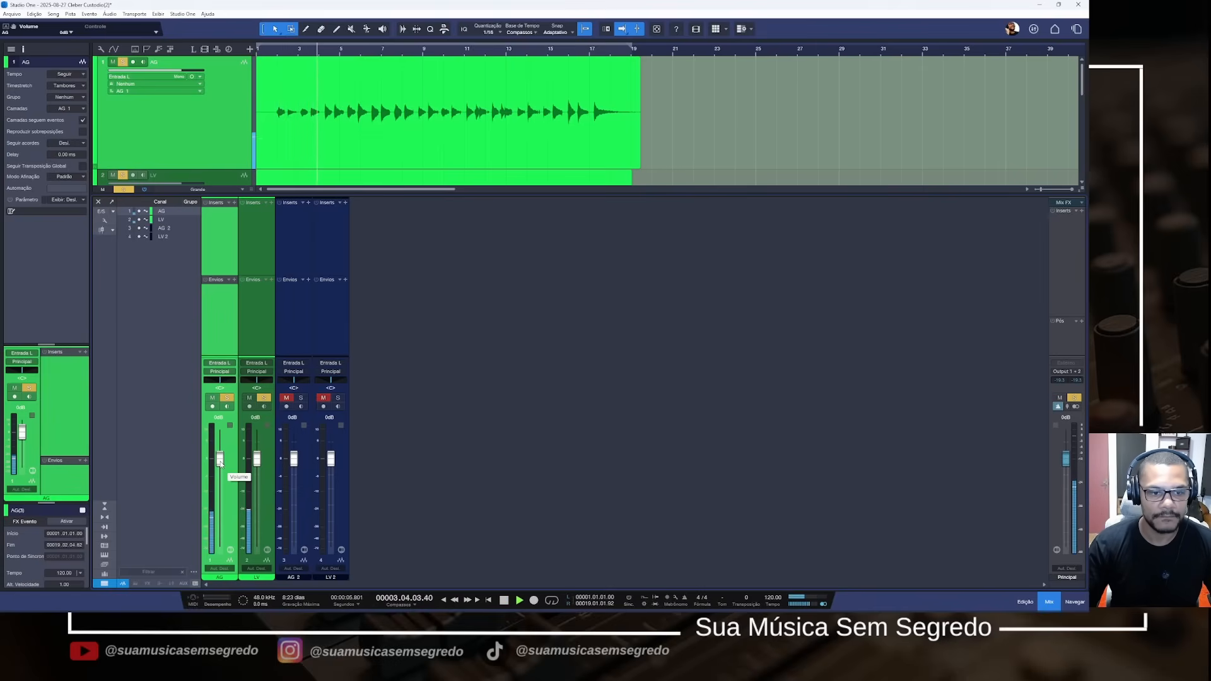
pyautogui.press('space')
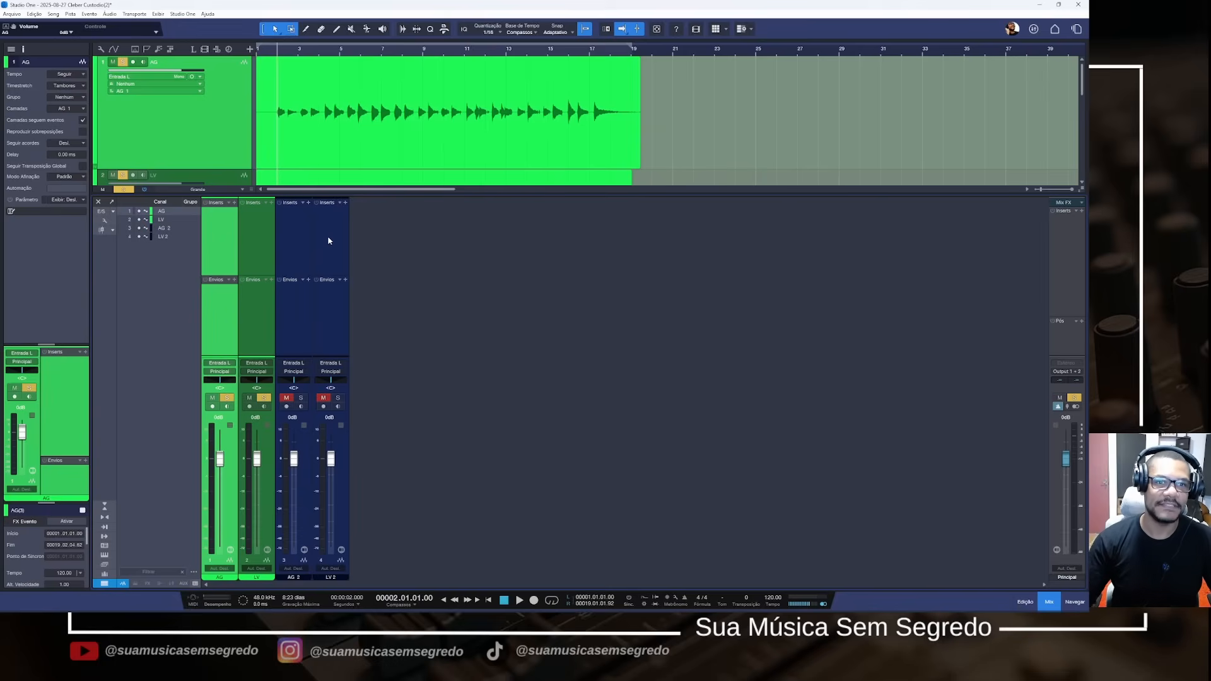
pyautogui.press('space')
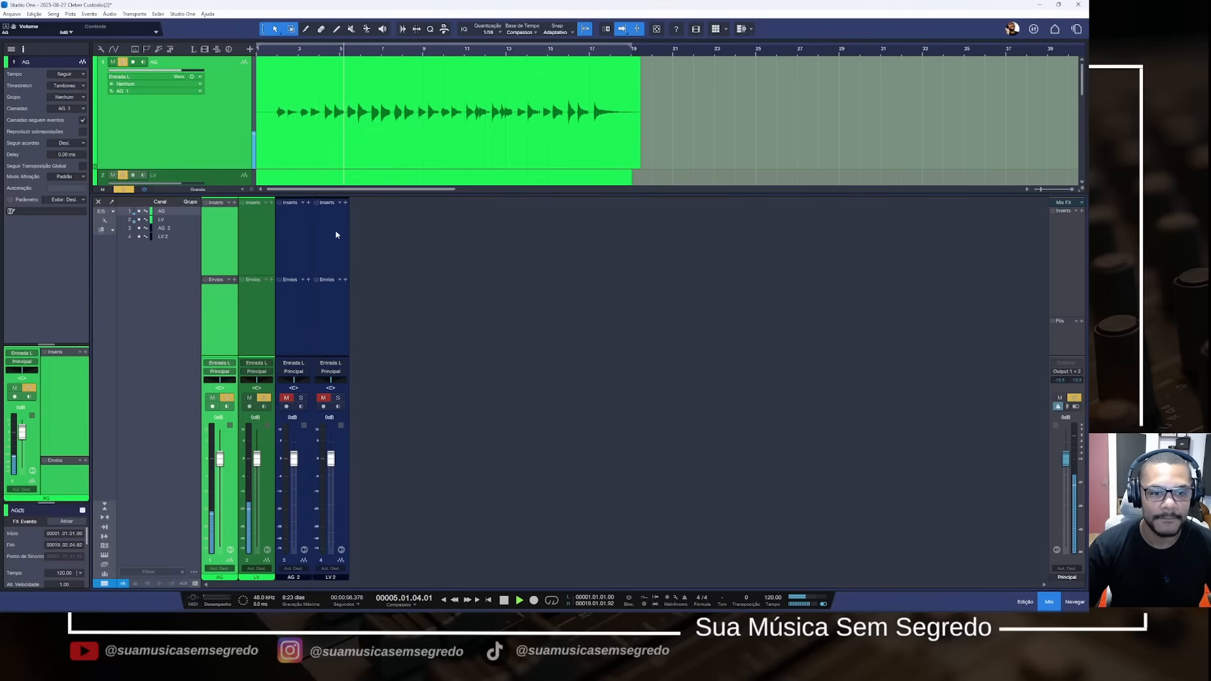
pyautogui.press('space')
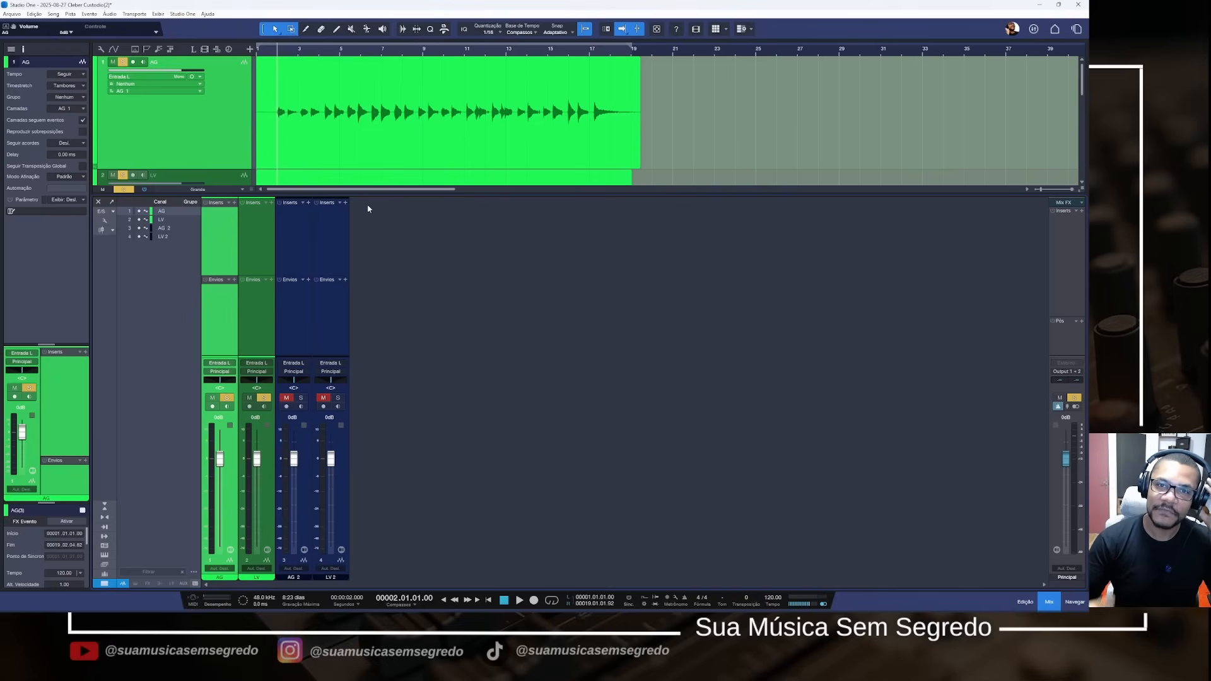
pyautogui.press('space')
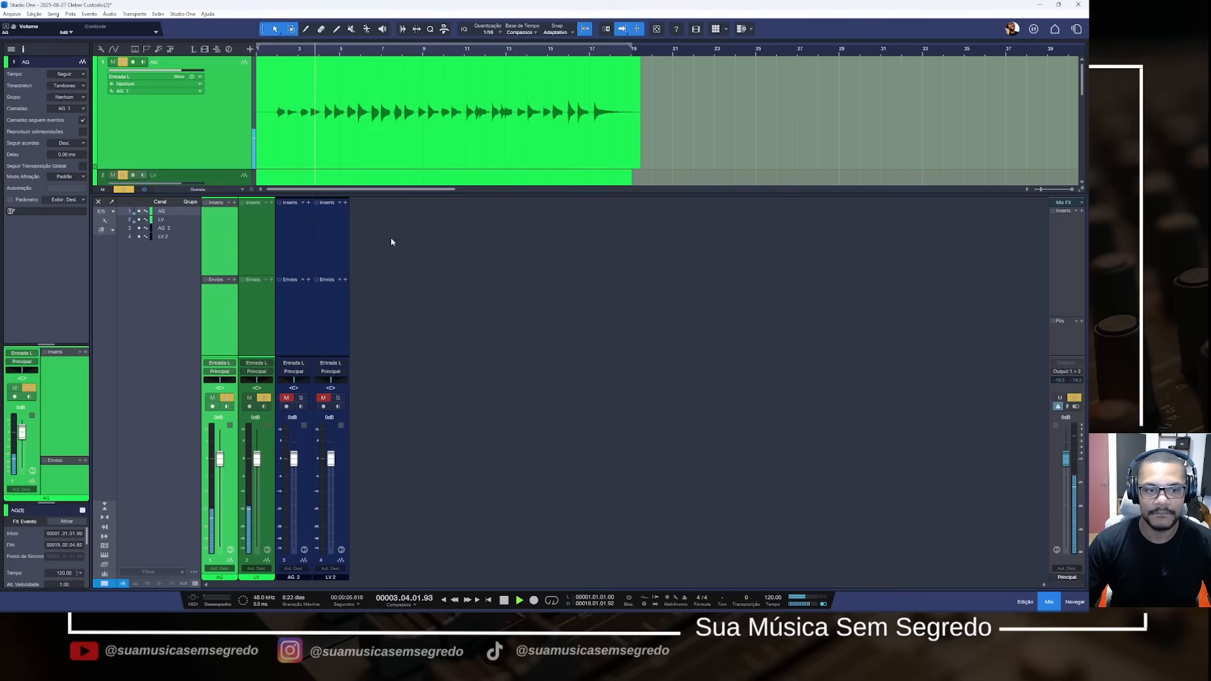
pyautogui.press('space')
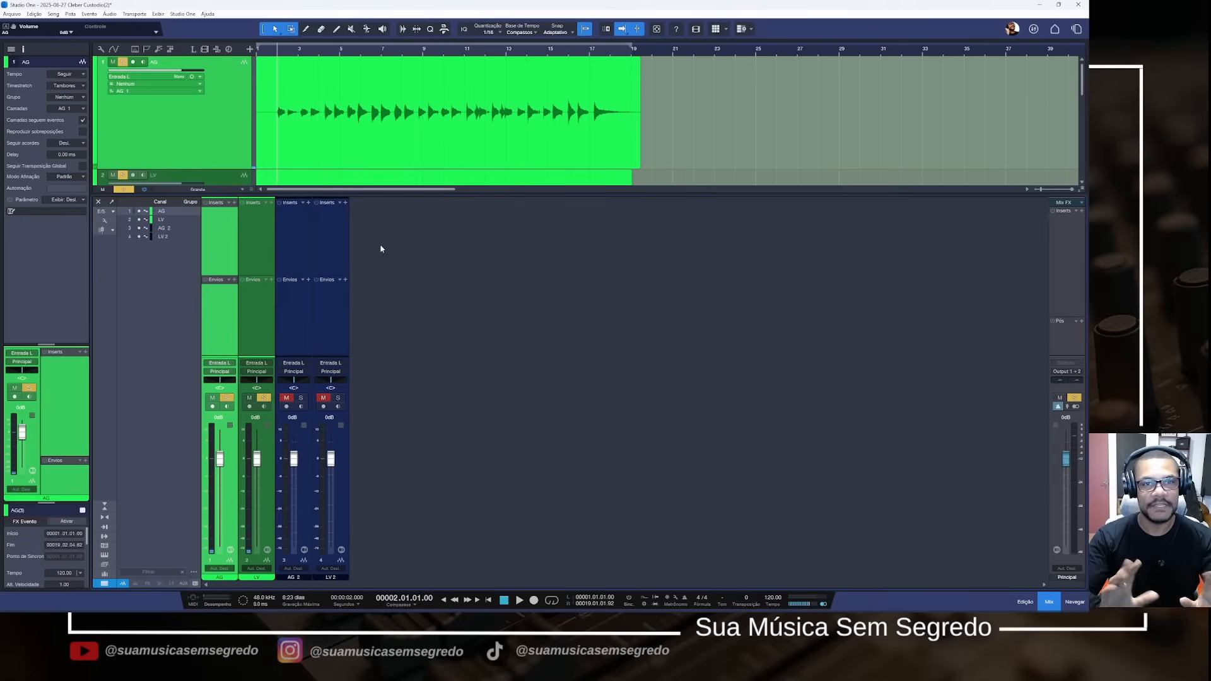
# Insert the learnComp compressor on the AG channel and move its window clear of the tracks and mixer channels
pyautogui.click(235, 203)
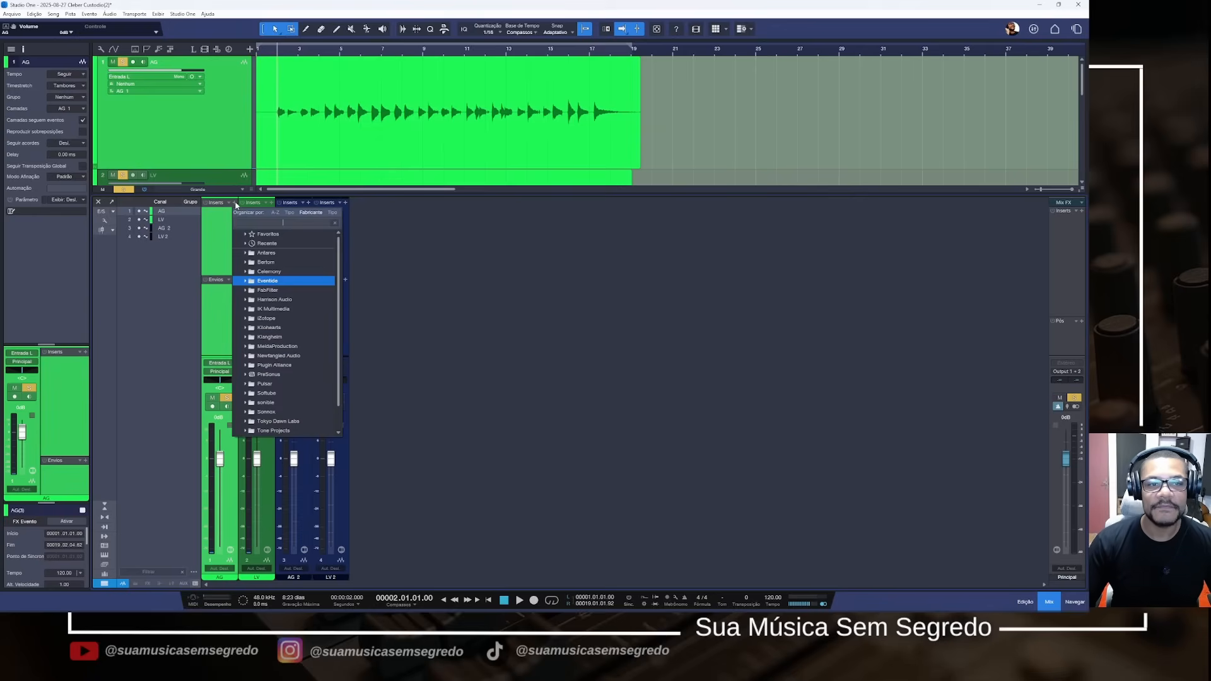
pyautogui.write('lear')
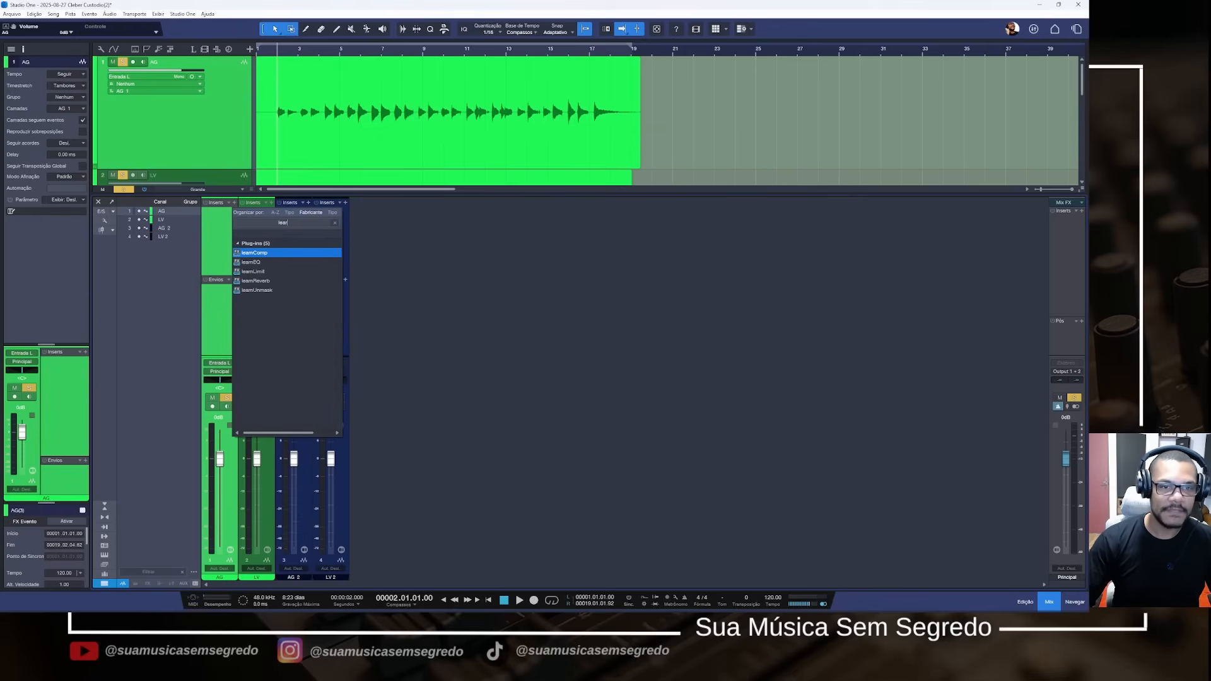
pyautogui.press('Return')
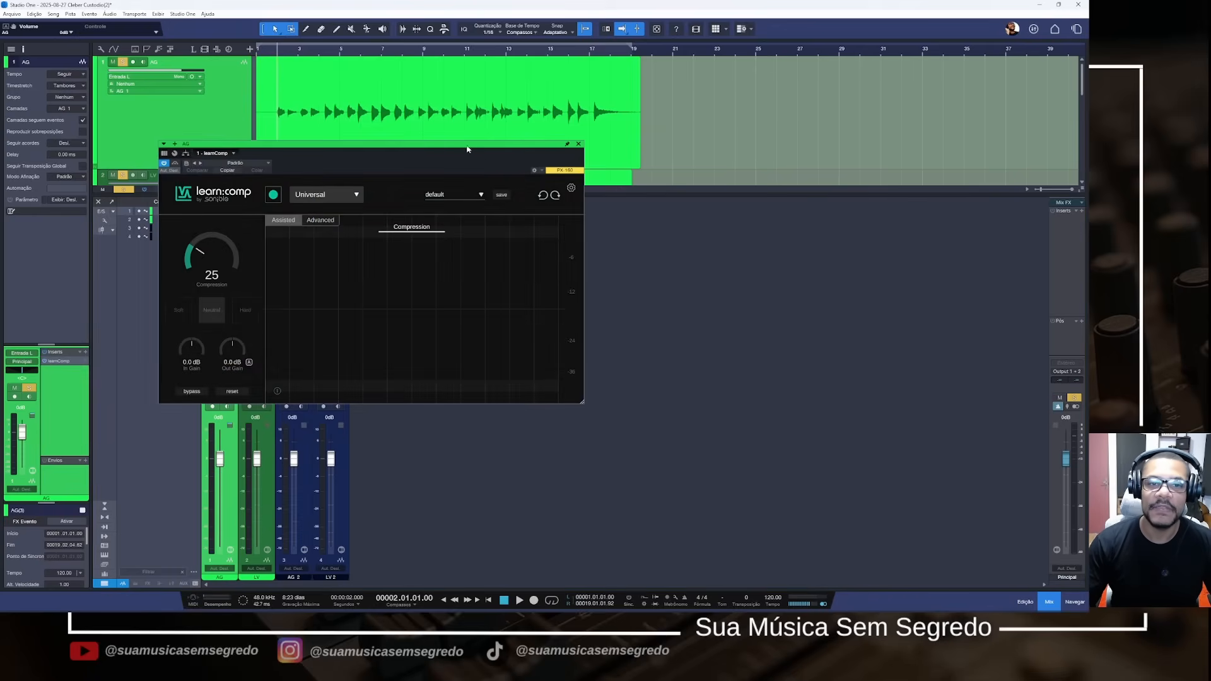
pyautogui.moveTo(496, 152); pyautogui.dragTo(683, 226)
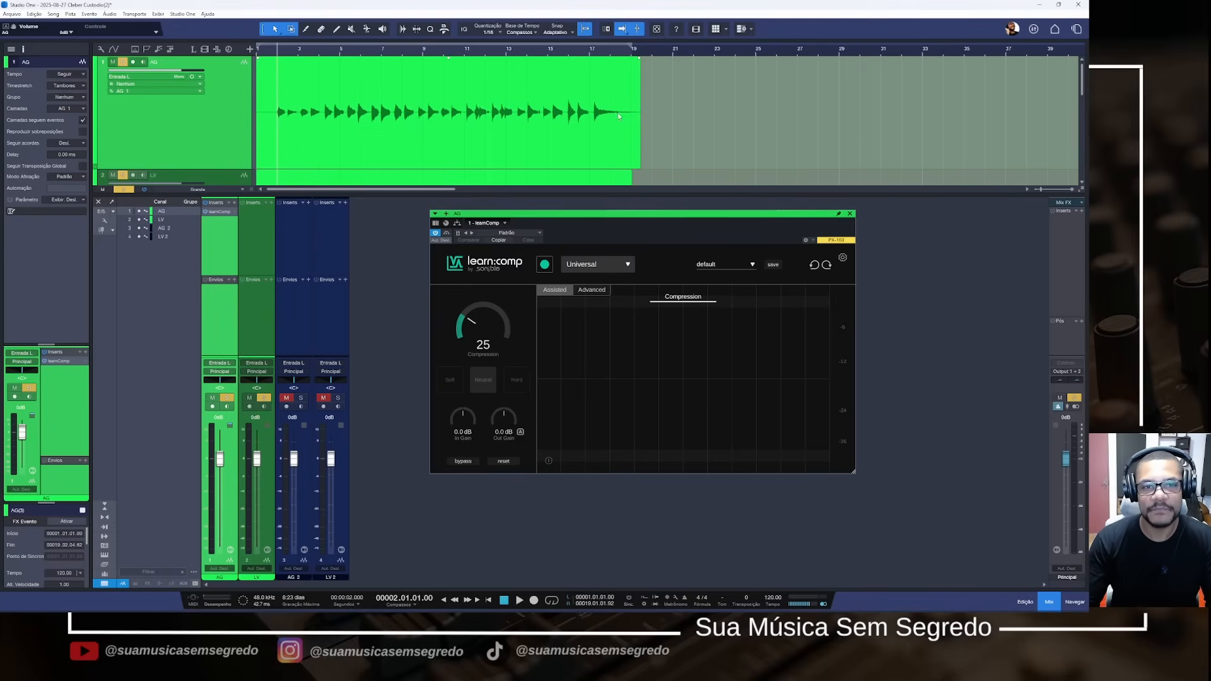
# Set the loop range to two short sections of the AG guitar, bars 6.4 to 8 and bars 1.4 to 3
pyautogui.moveTo(377, 90); pyautogui.dragTo(419, 90)
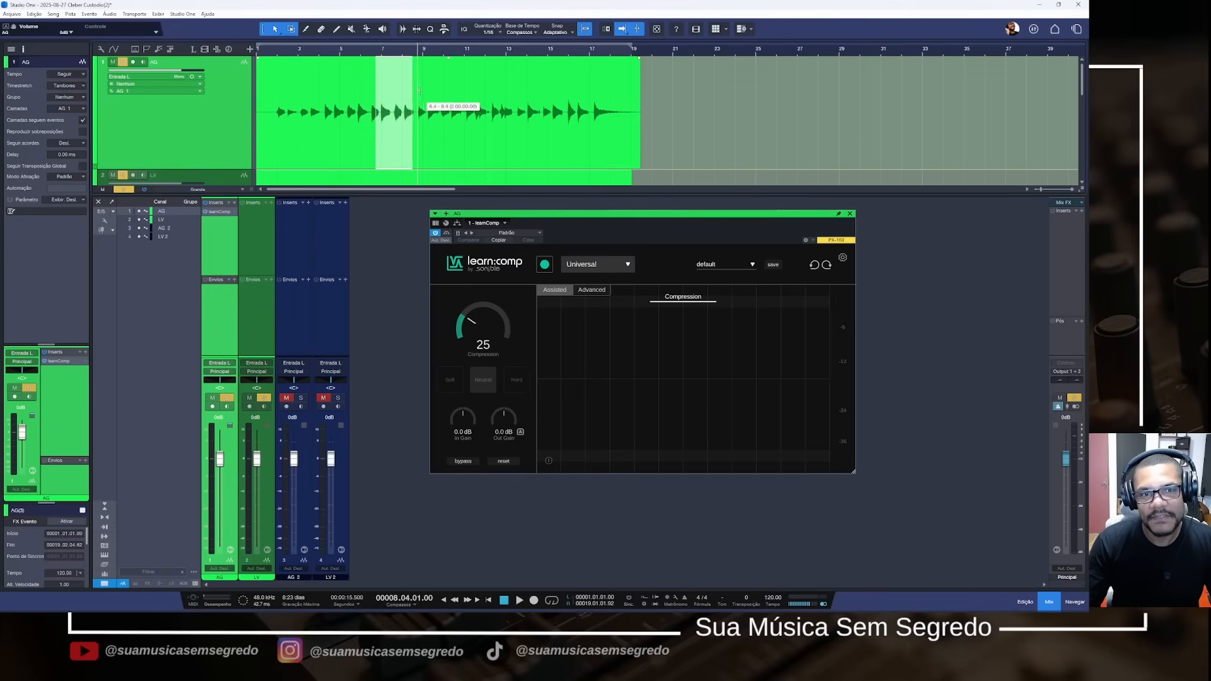
pyautogui.press('p')
pyautogui.moveTo(272, 98); pyautogui.dragTo(299, 98)
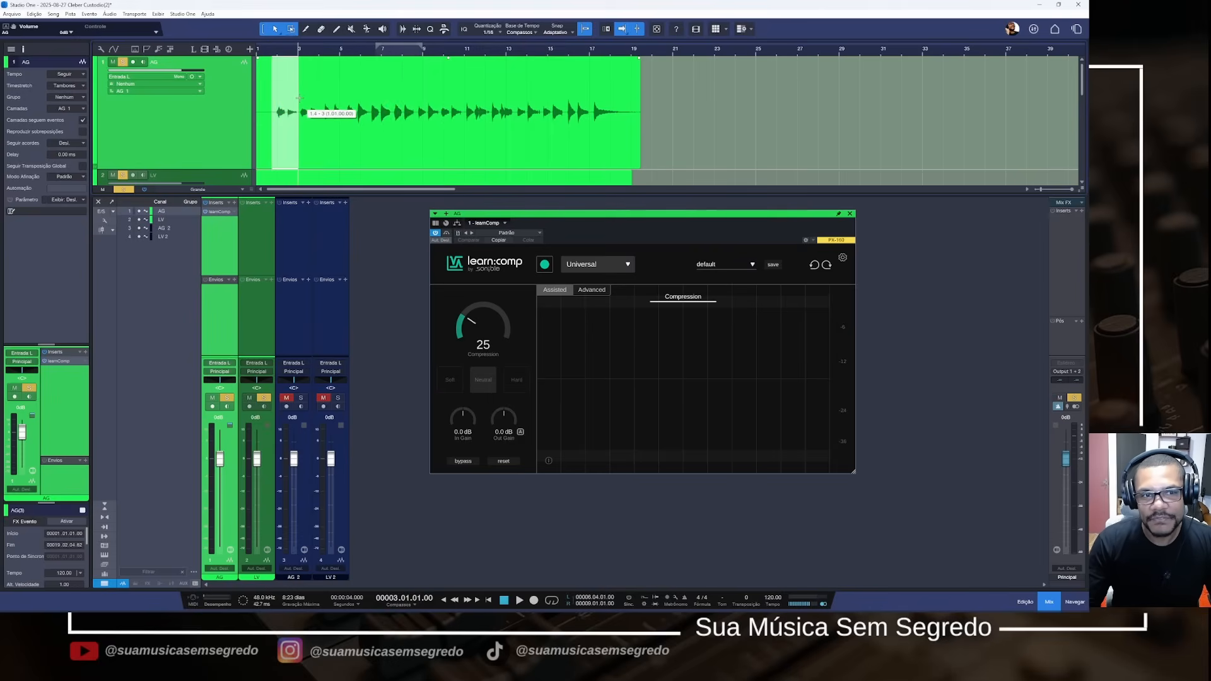
pyautogui.press('p')
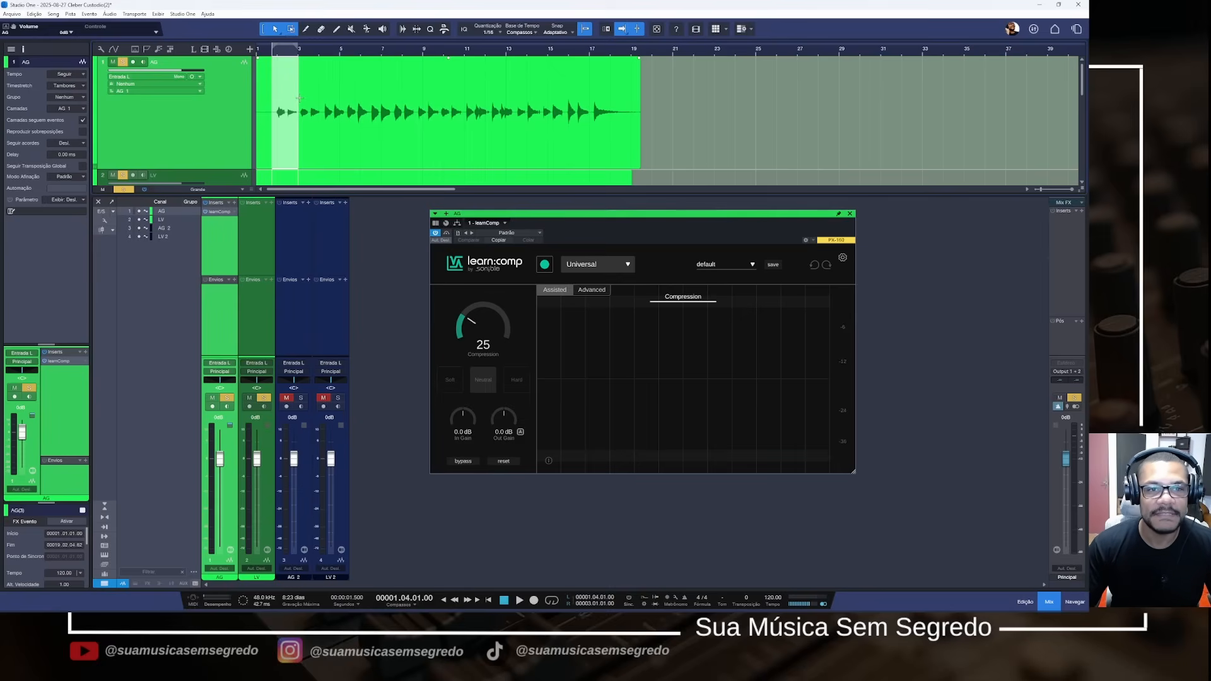
# Play the AG guitar and set learnComp's advanced threshold to about -27 dB and its release to about 132 ms
pyautogui.doubleClick(335, 130)
pyautogui.click(487, 167)
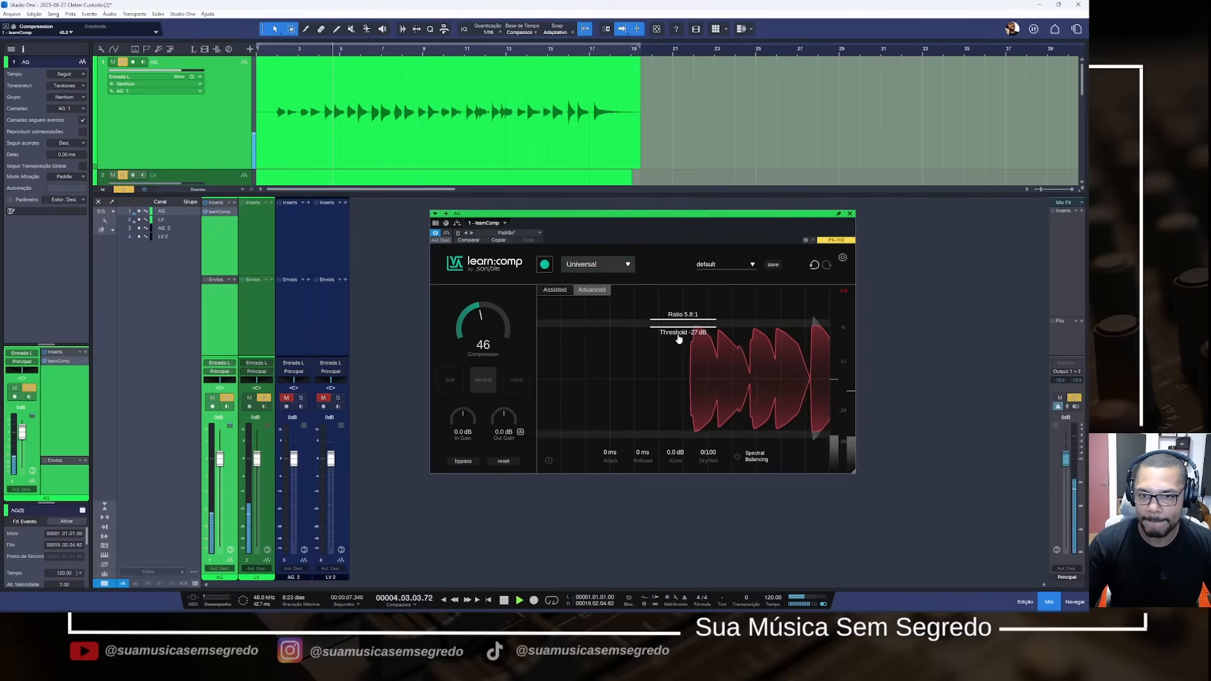
pyautogui.moveTo(679, 337); pyautogui.dragTo(680, 348)
pyautogui.moveTo(642, 455); pyautogui.dragTo(643, 431)
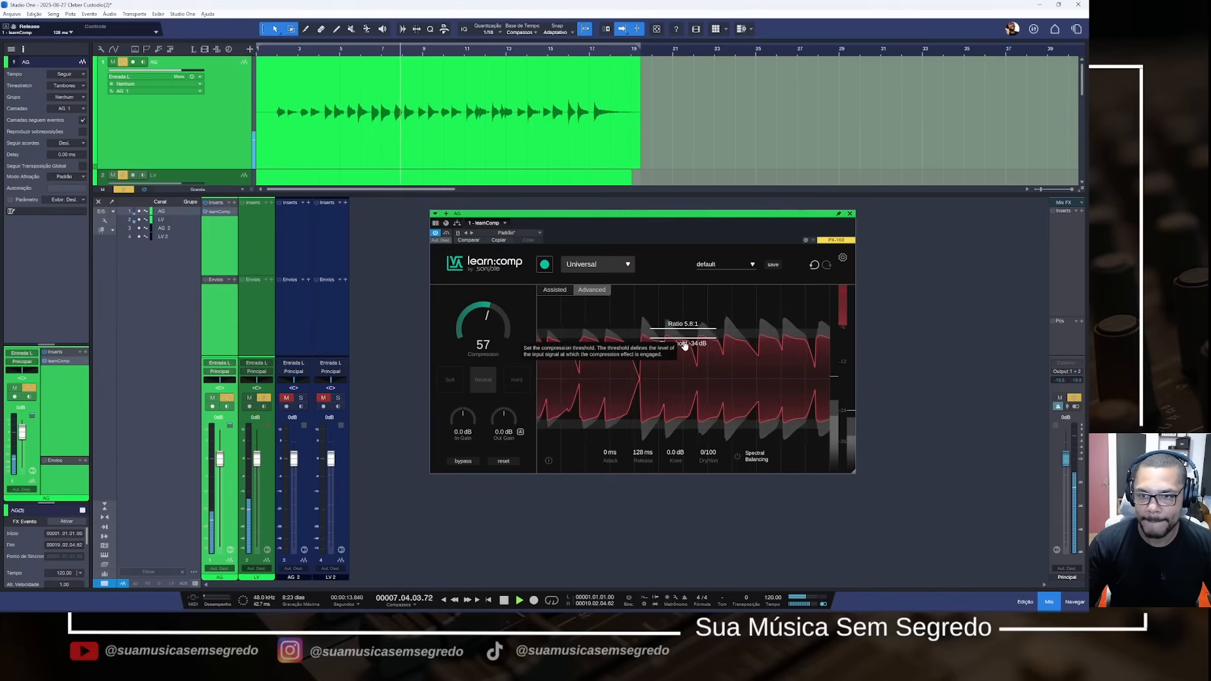
pyautogui.moveTo(684, 346); pyautogui.dragTo(681, 335)
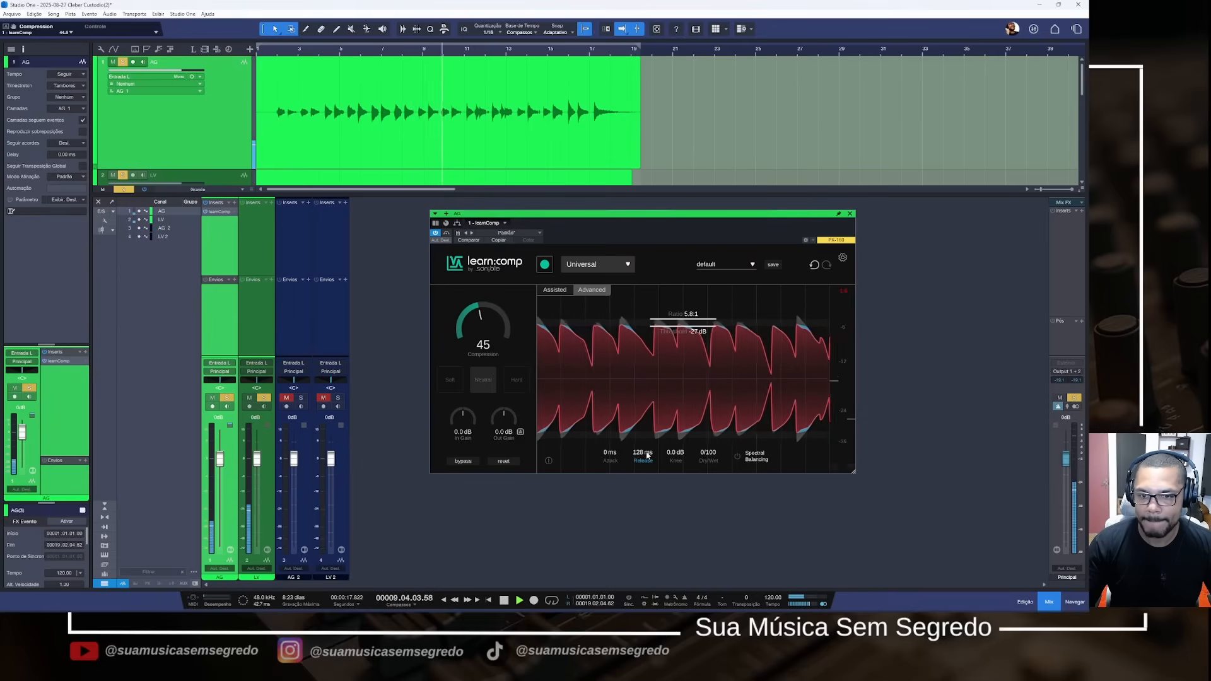
pyautogui.moveTo(644, 454); pyautogui.dragTo(646, 455)
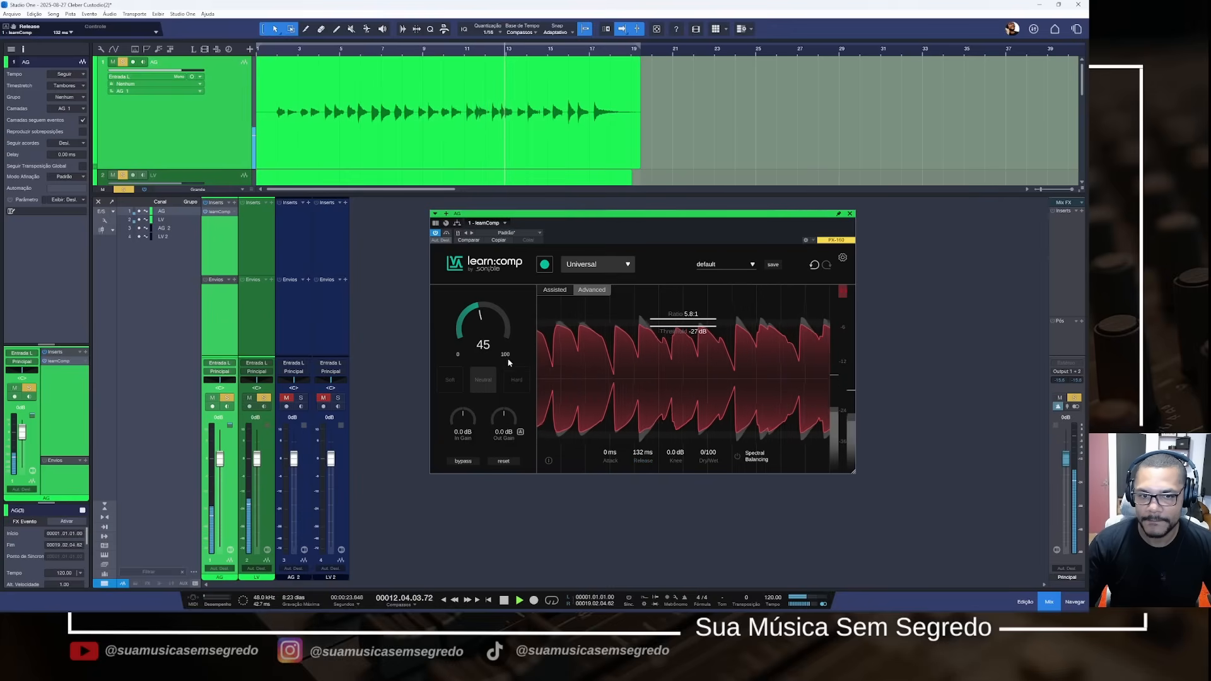
# Raise learnComp's output gain to 1.4 dB, ease the compression to about 40 and set the ratio to about 4.1:1
pyautogui.moveTo(508, 418); pyautogui.dragTo(509, 409)
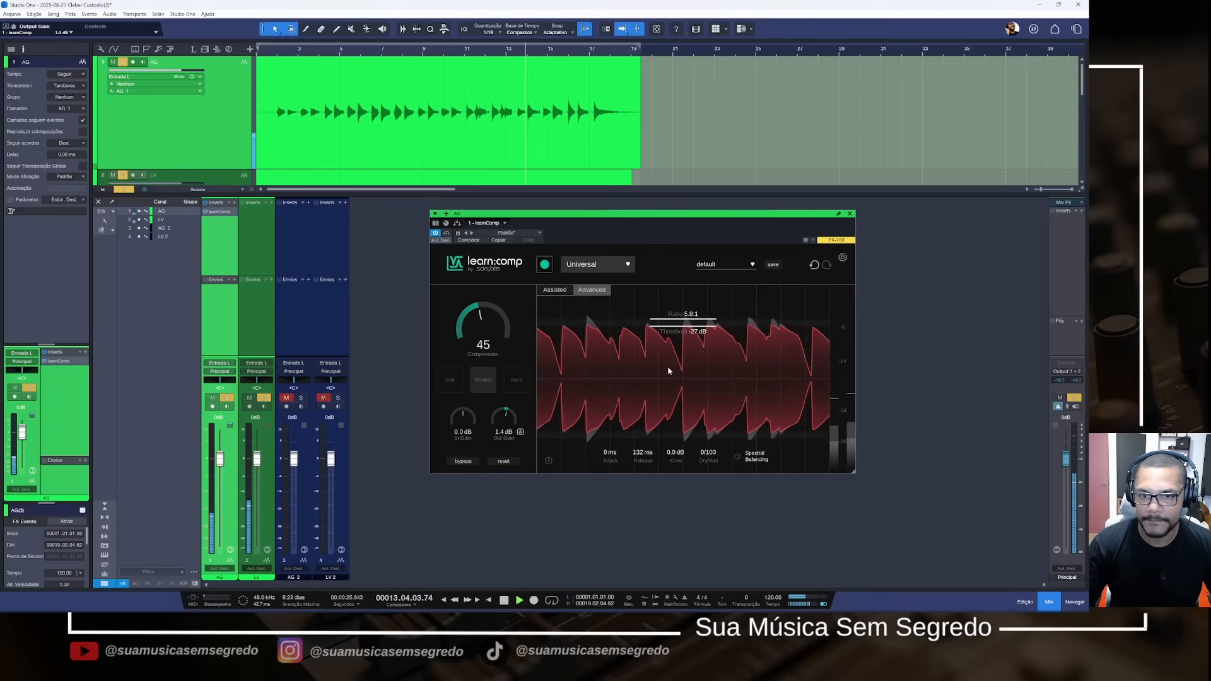
pyautogui.moveTo(495, 329); pyautogui.dragTo(495, 336)
pyautogui.moveTo(682, 315); pyautogui.dragTo(689, 313)
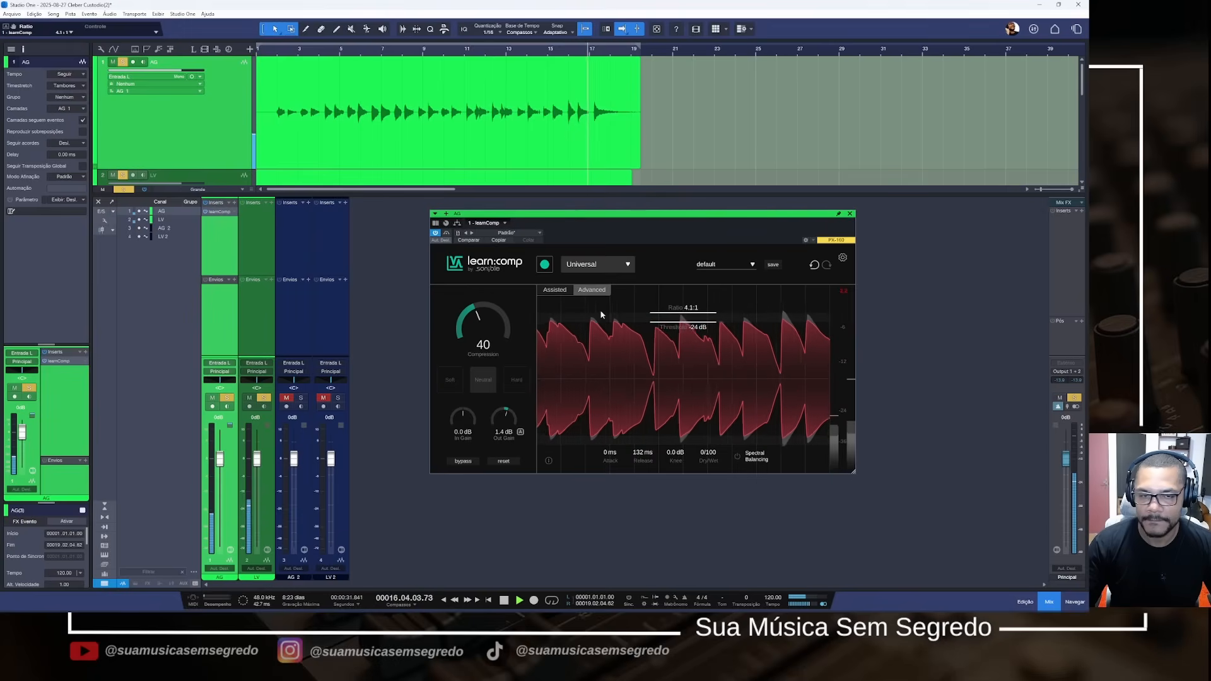
# Compare the guitar with learnComp bypassed and active during playback, leave it active, stop playback and close its window
pyautogui.click(447, 234)
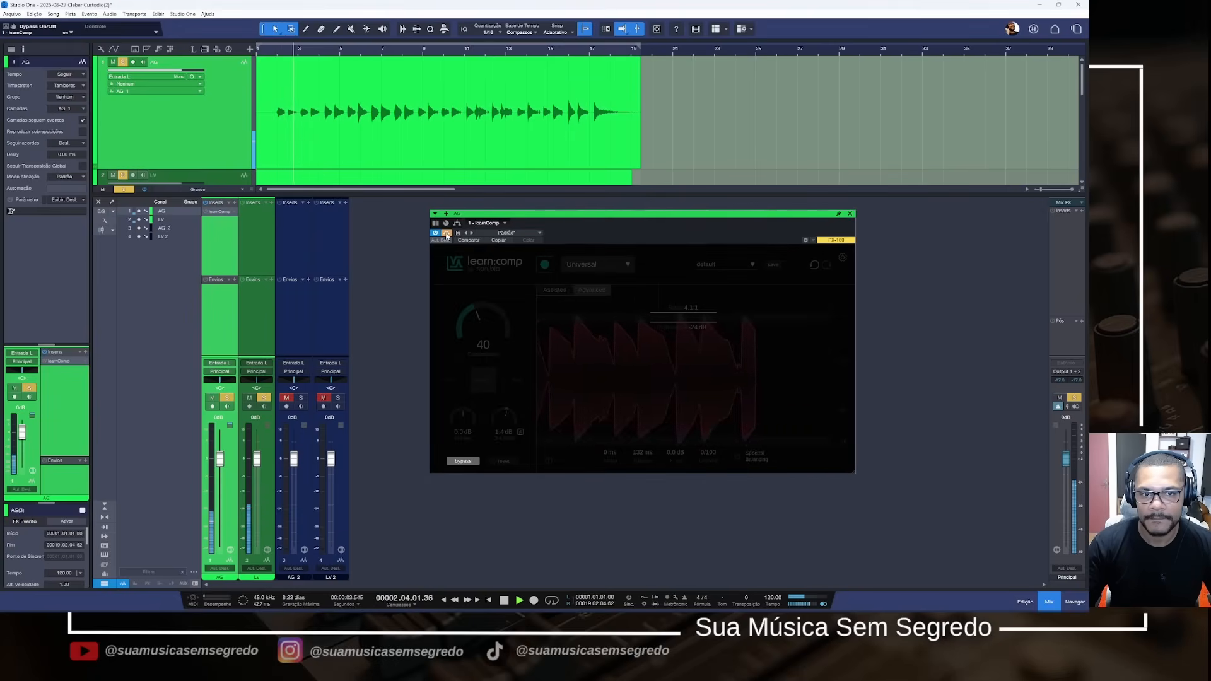
pyautogui.click(447, 234)
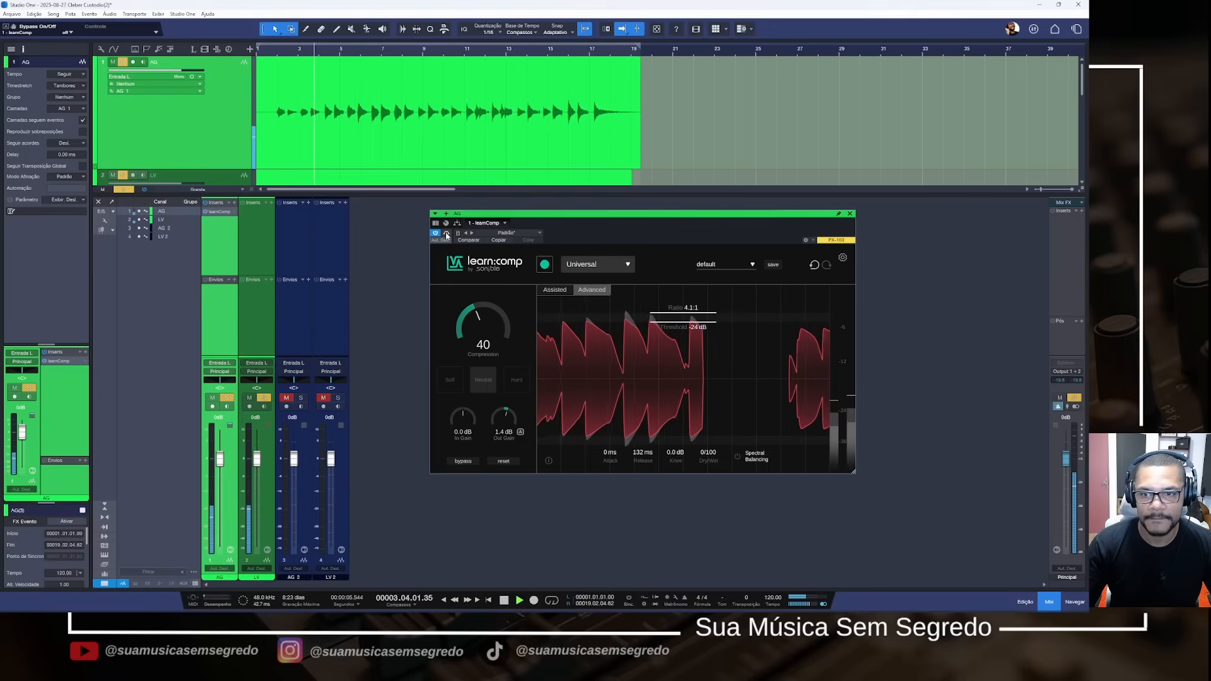
pyautogui.click(446, 234)
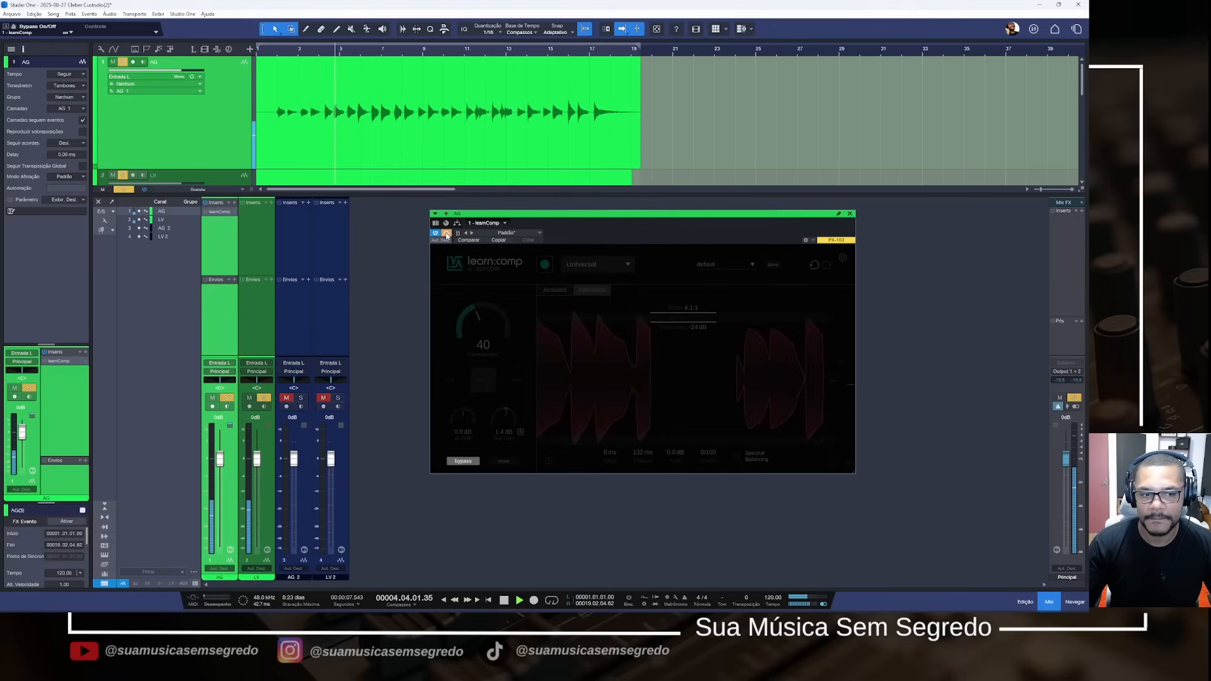
pyautogui.click(446, 234)
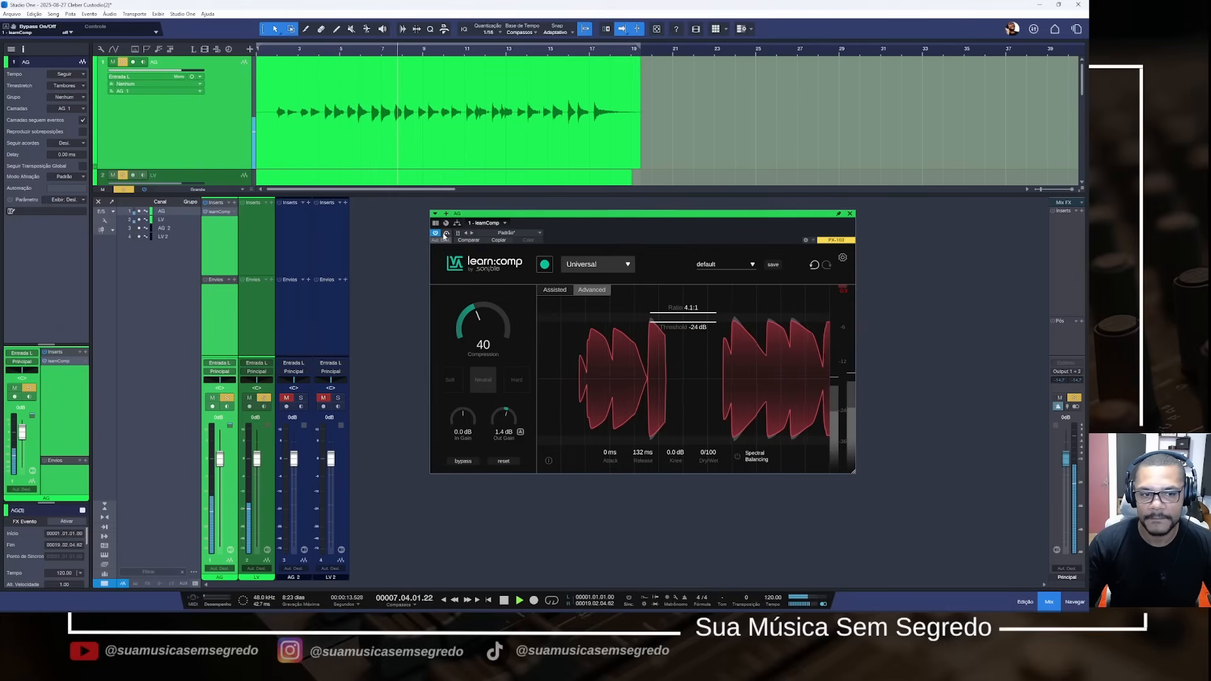
pyautogui.click(446, 234)
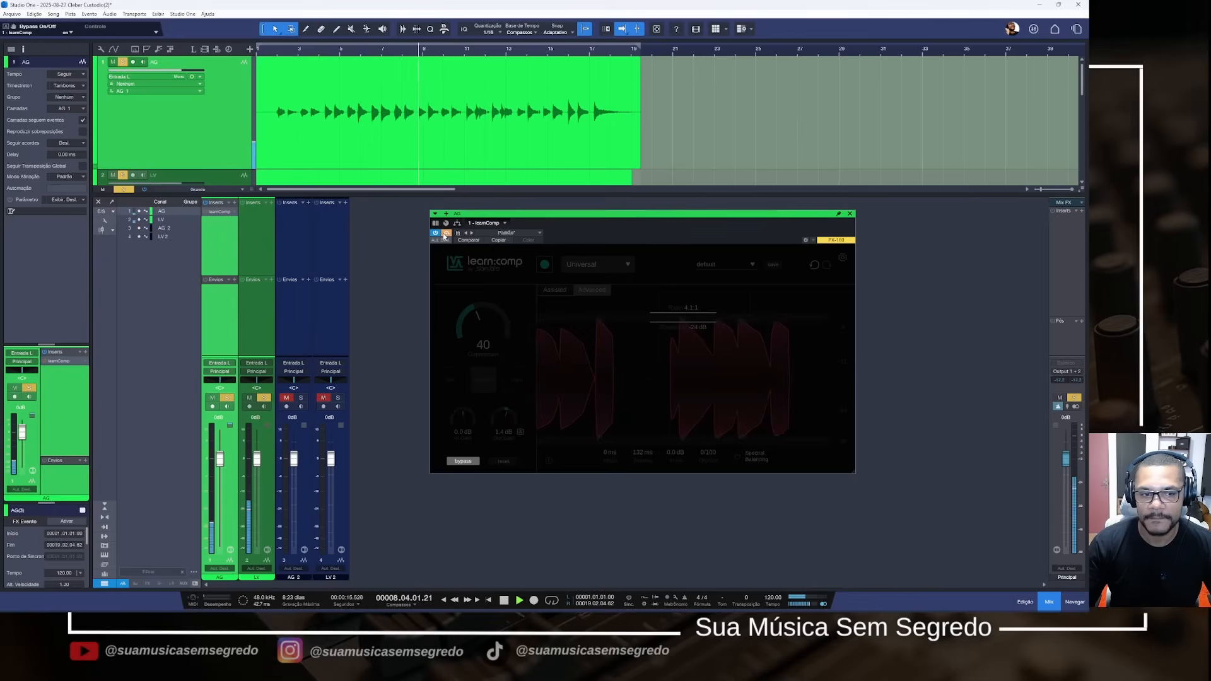
pyautogui.click(445, 234)
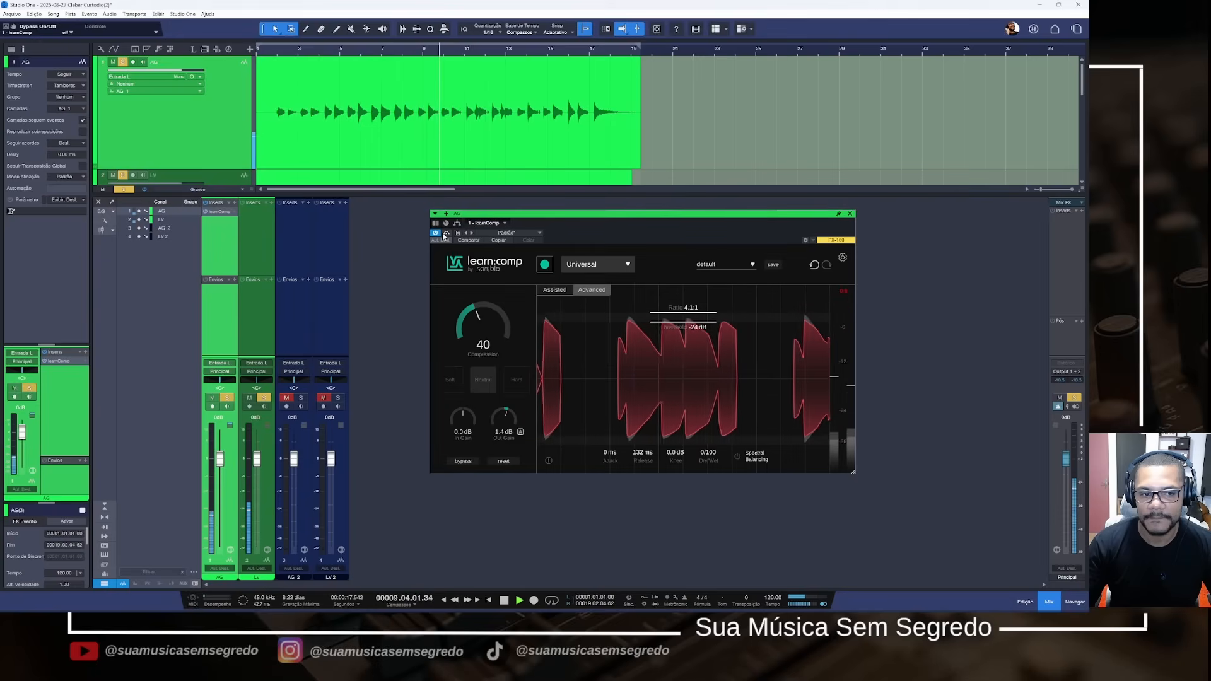
pyautogui.press('space')
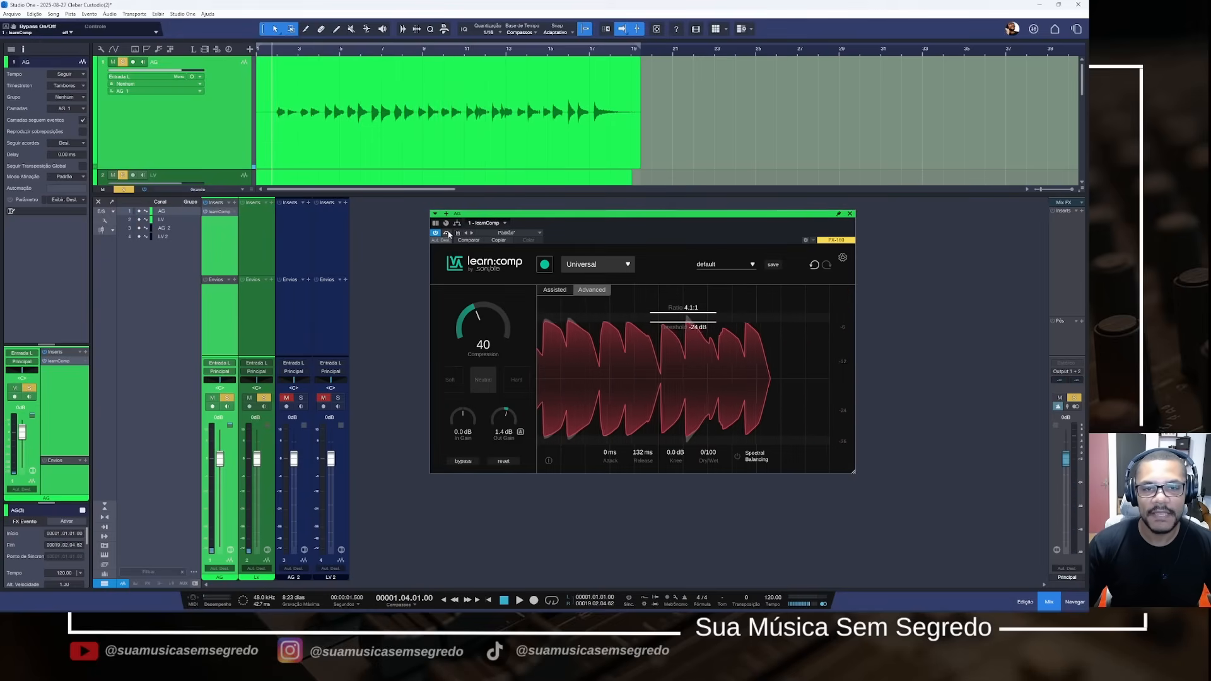
pyautogui.click(849, 214)
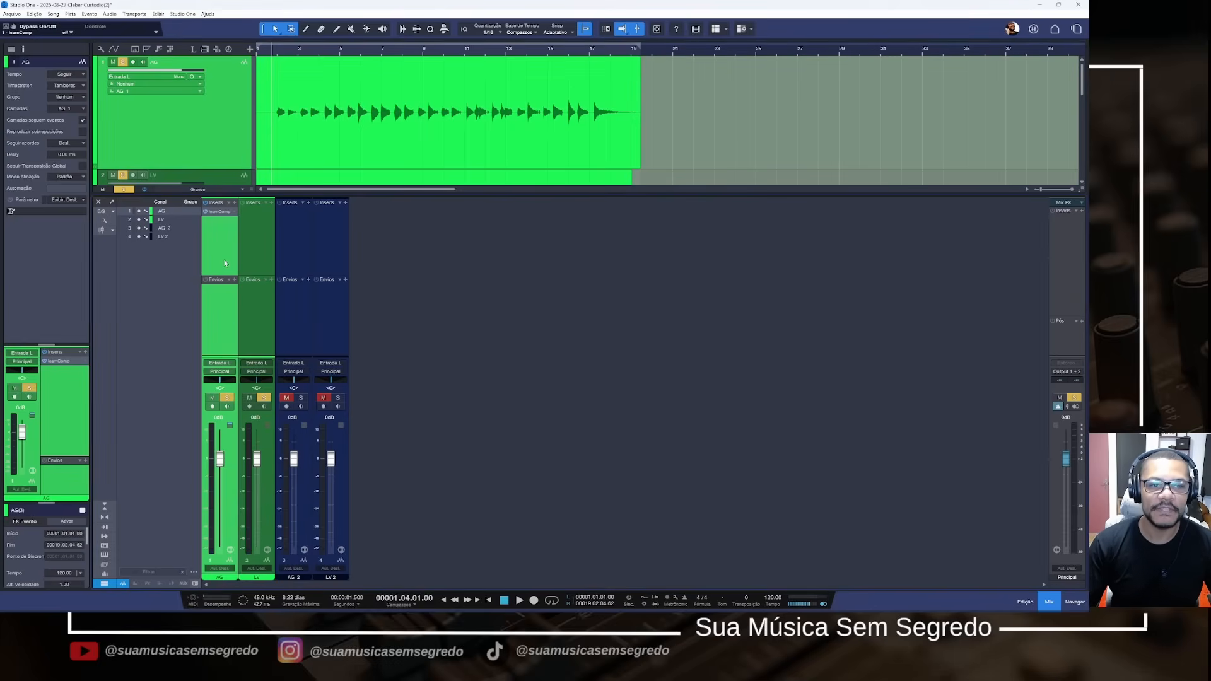
# Select the LV channel along with AG and compare playback with the AG channel's inserts switched off and on
pyautogui.click(255, 255)
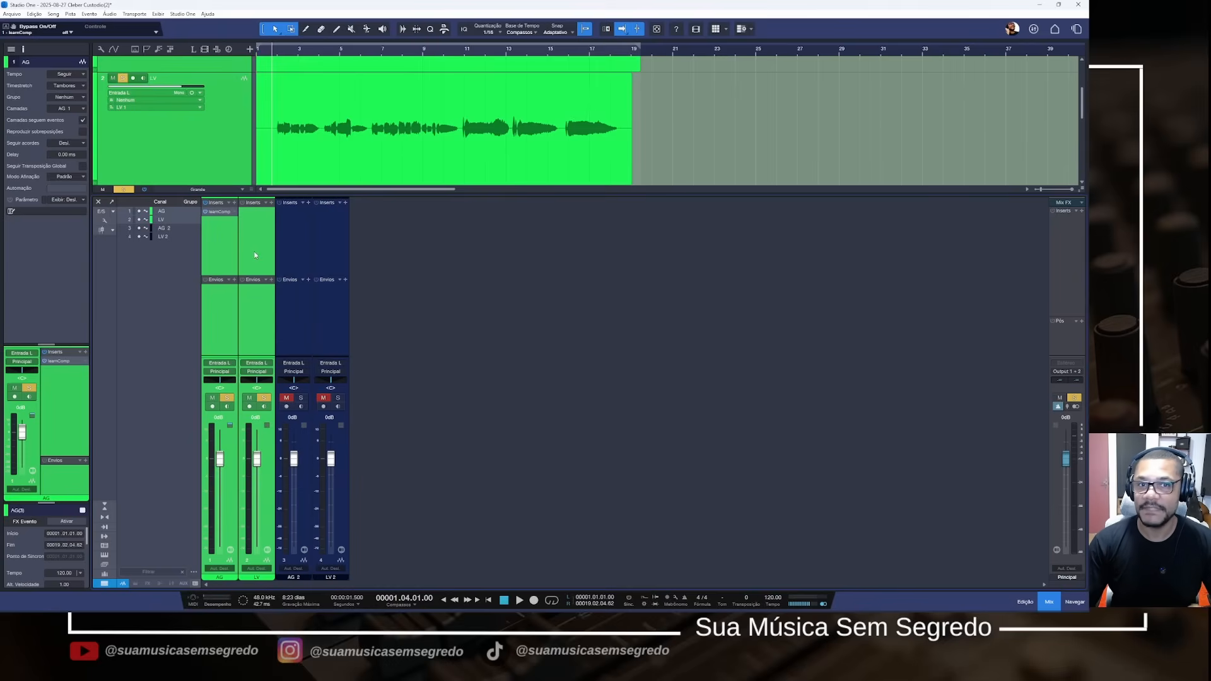
pyautogui.press('space')
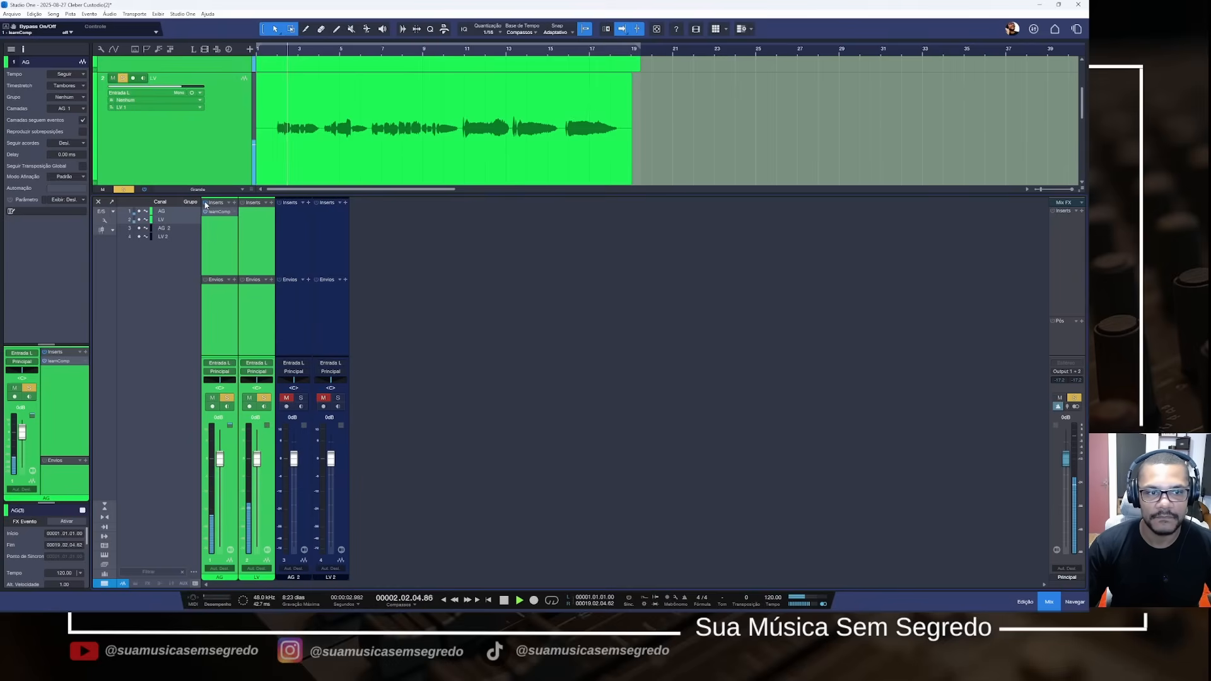
pyautogui.click(205, 204)
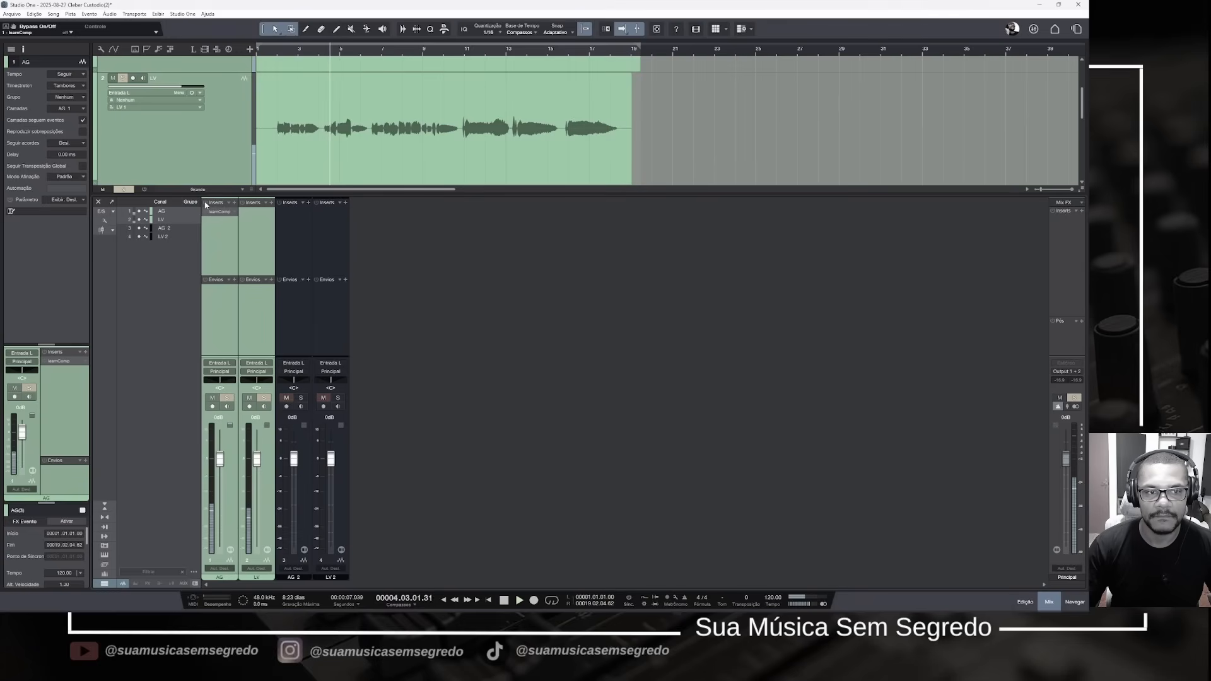
pyautogui.click(205, 203)
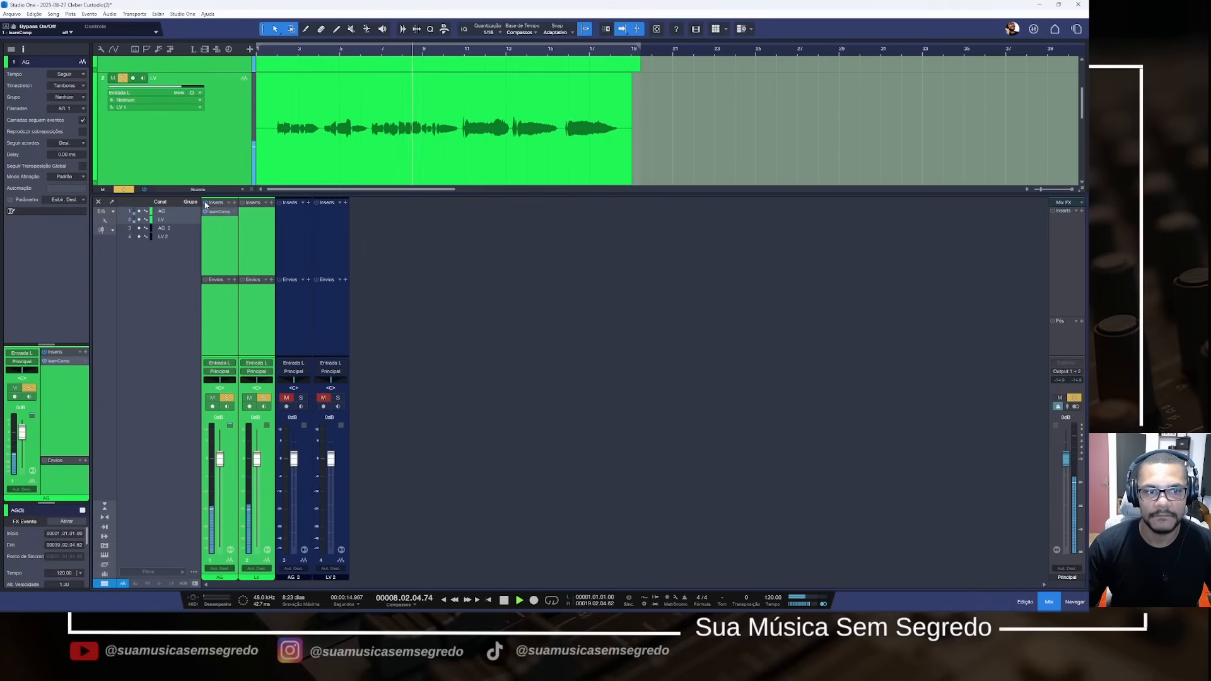
pyautogui.click(205, 202)
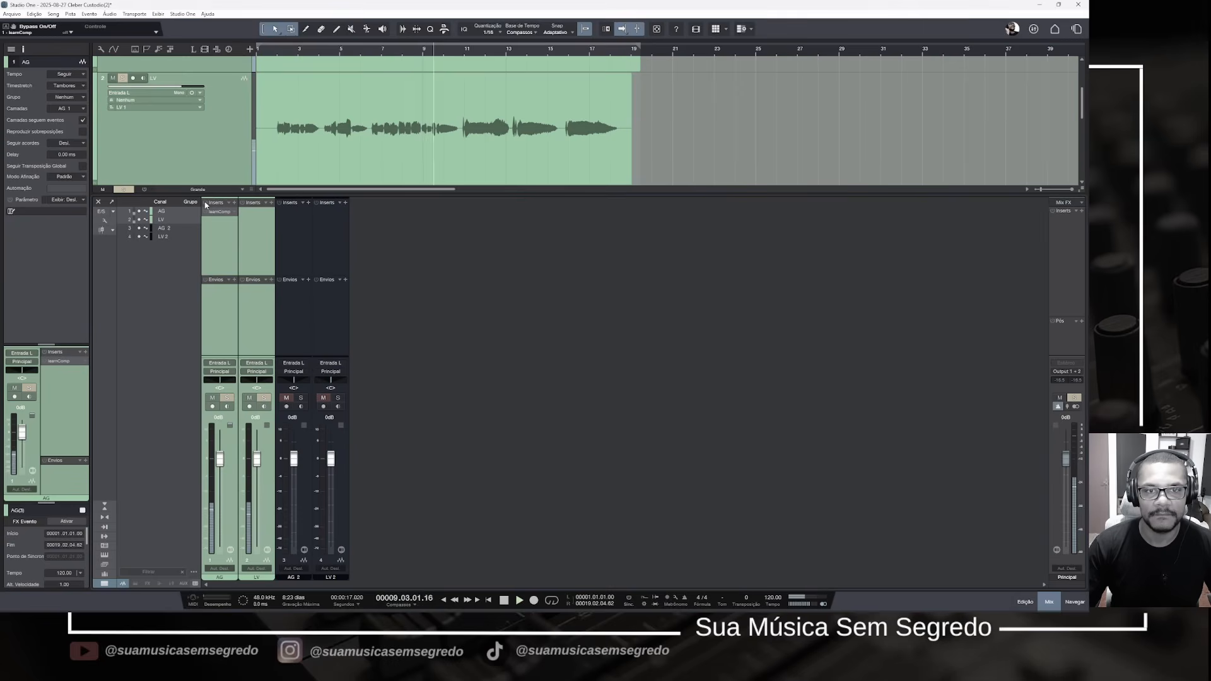
pyautogui.press('space')
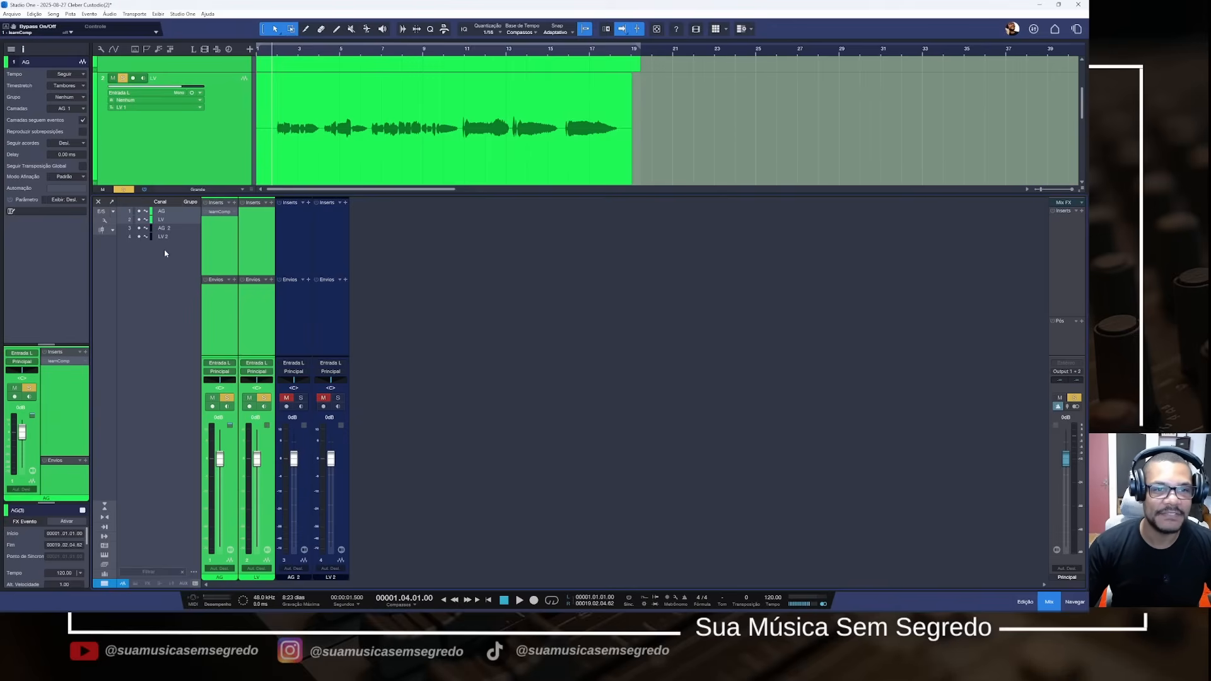
# Insert the Pro-Q 3 equalizer on the selected AG and LV channels and place AG's Pro-Q 3 before learnComp
pyautogui.click(234, 203)
pyautogui.write('pro')
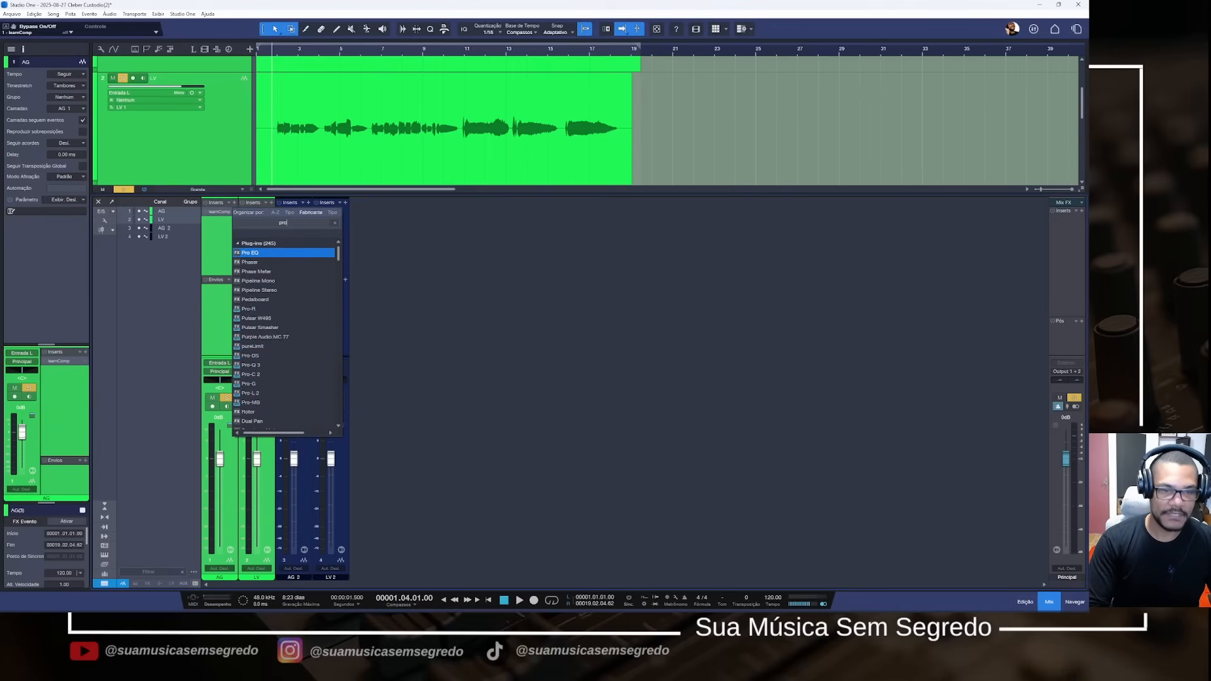
pyautogui.click(263, 280)
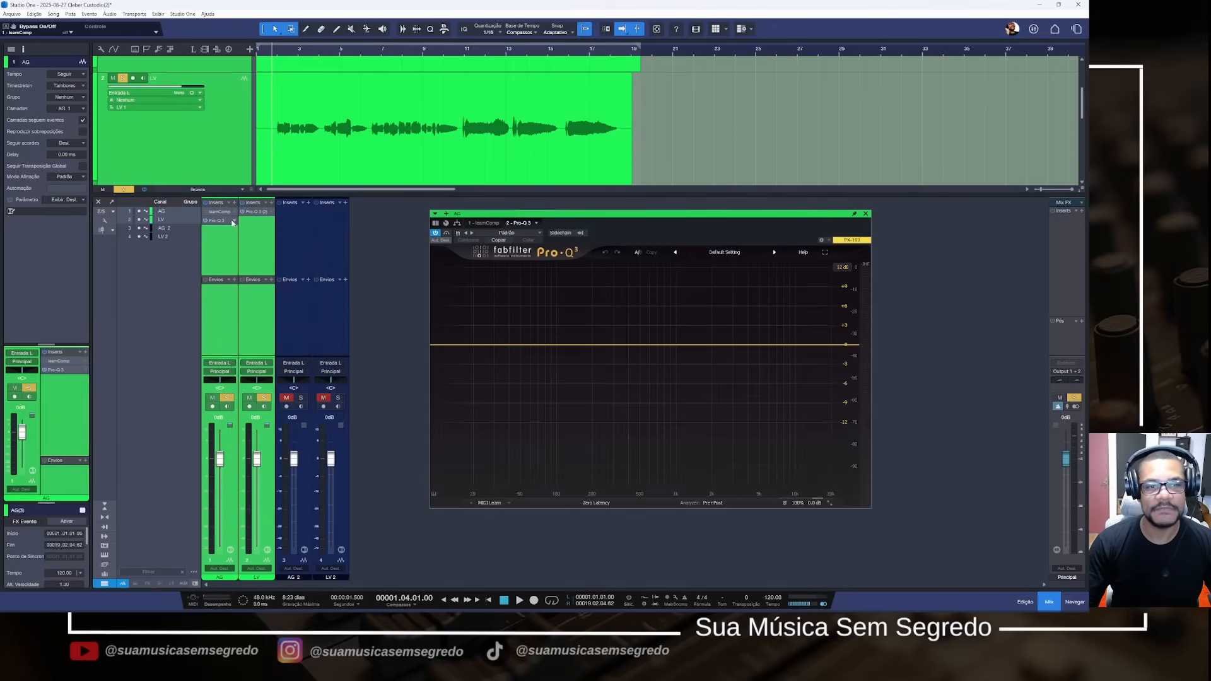
pyautogui.moveTo(219, 214); pyautogui.dragTo(219, 212)
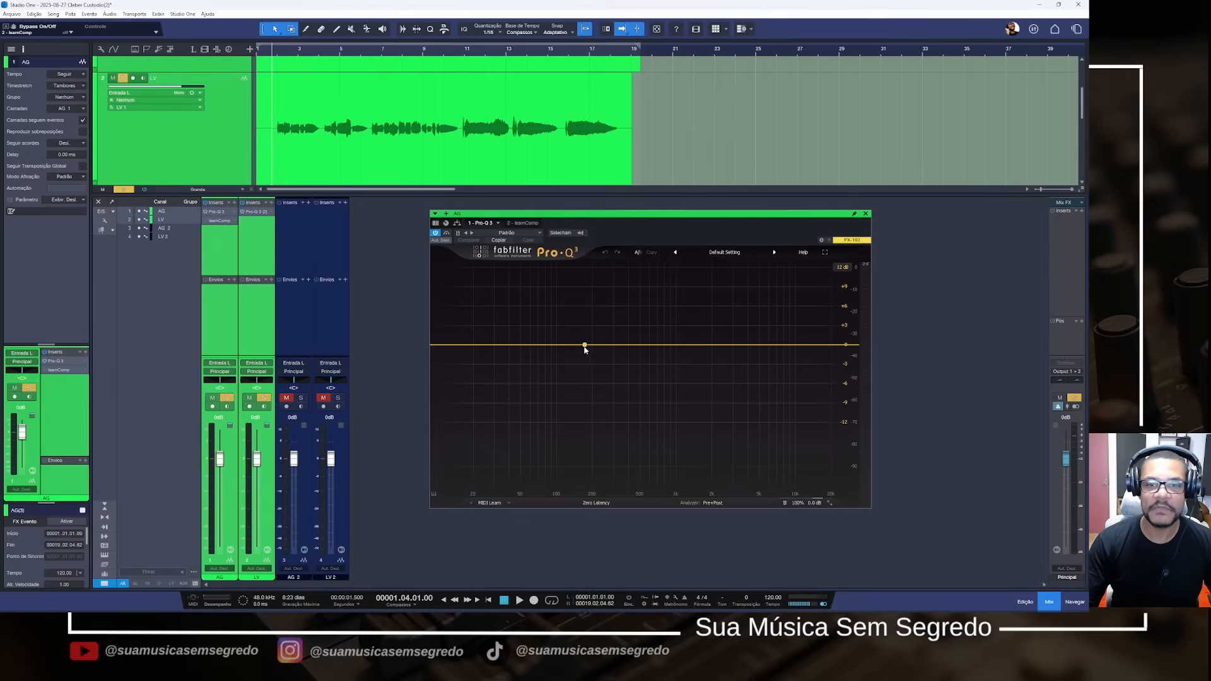
# Add a bell cut of about 10.8 dB in the low mids of AG's Pro-Q 3 and narrow it to a Q of about 3.2
pyautogui.moveTo(585, 346); pyautogui.dragTo(587, 416)
pyautogui.scroll(-2, 588, 341)
pyautogui.scroll(5, 588, 341)
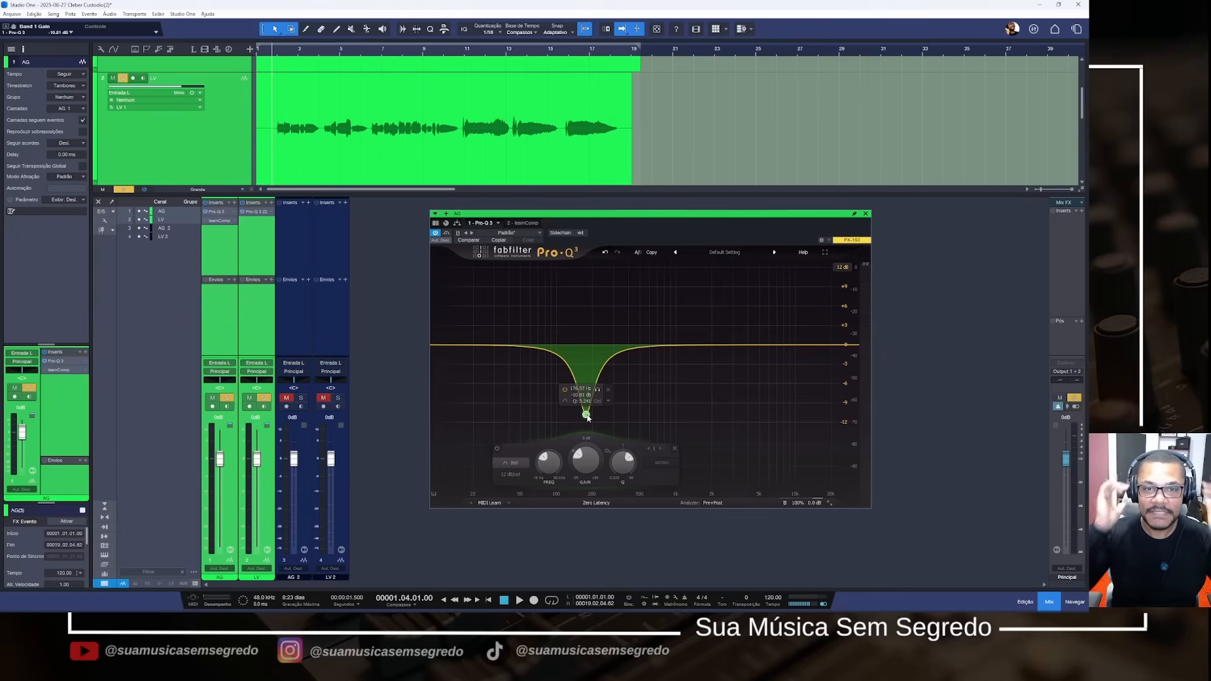
# During playback, sweep the bell cut down in frequency, settle it at about 147 Hz and stop playback
pyautogui.press('space')
pyautogui.moveTo(587, 416); pyautogui.dragTo(562, 416)
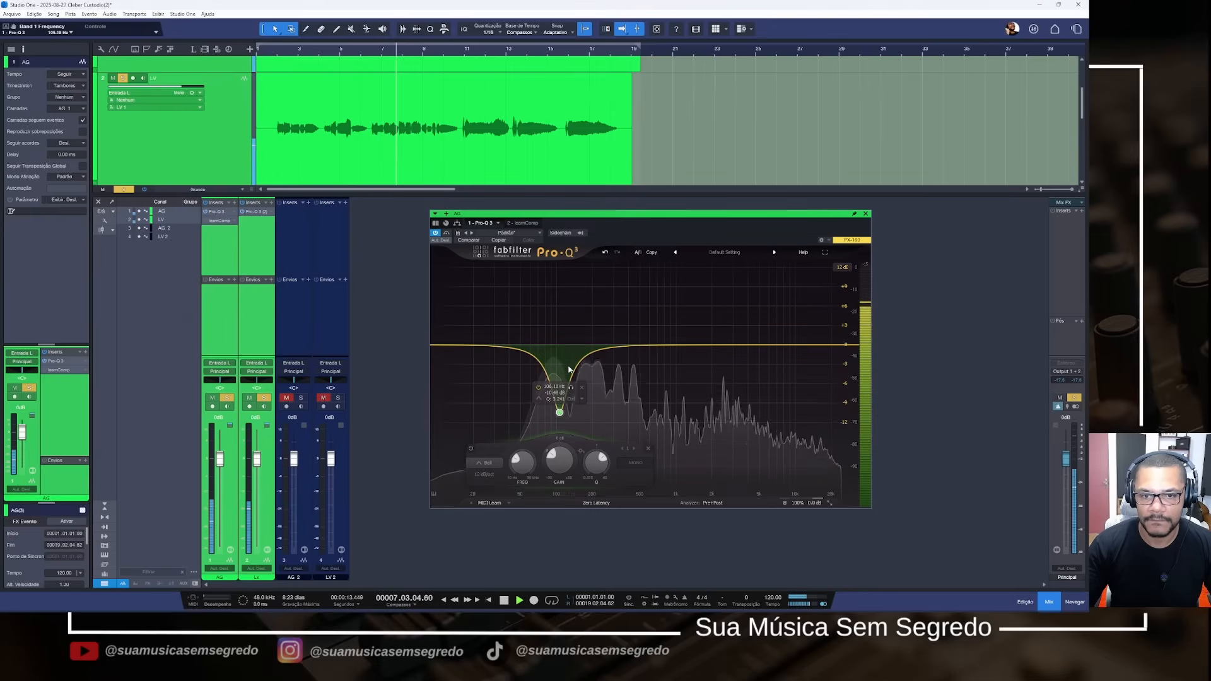
pyautogui.moveTo(560, 412); pyautogui.dragTo(576, 411)
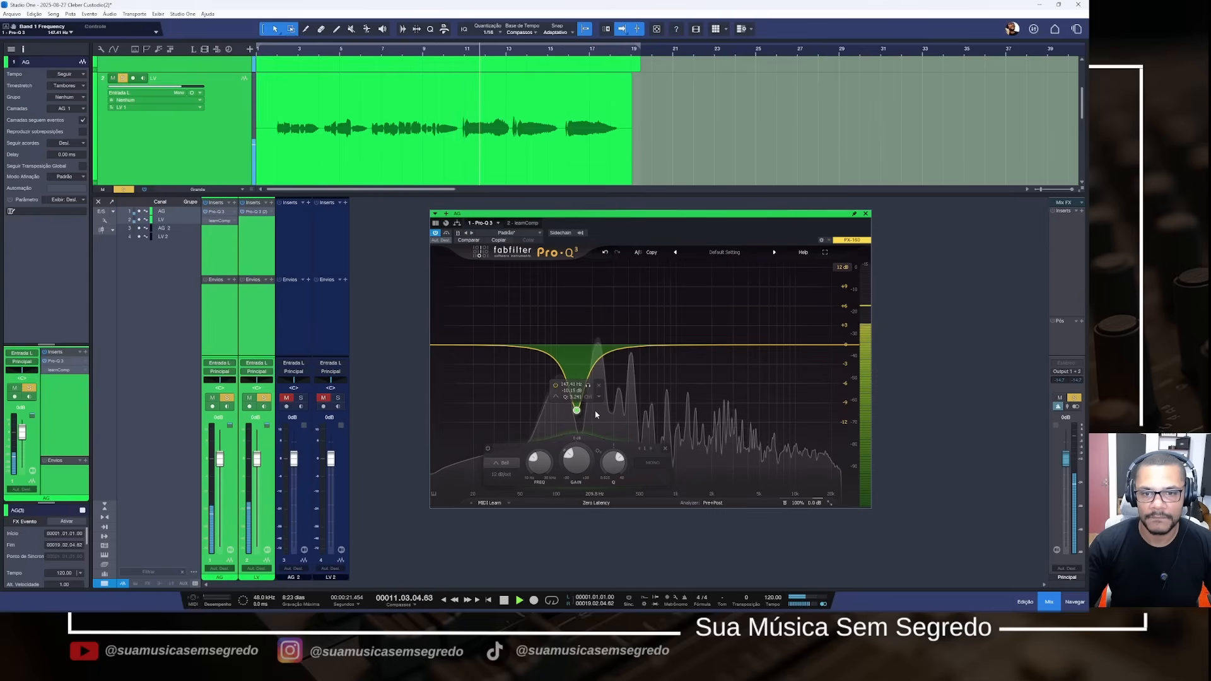
pyautogui.press('space')
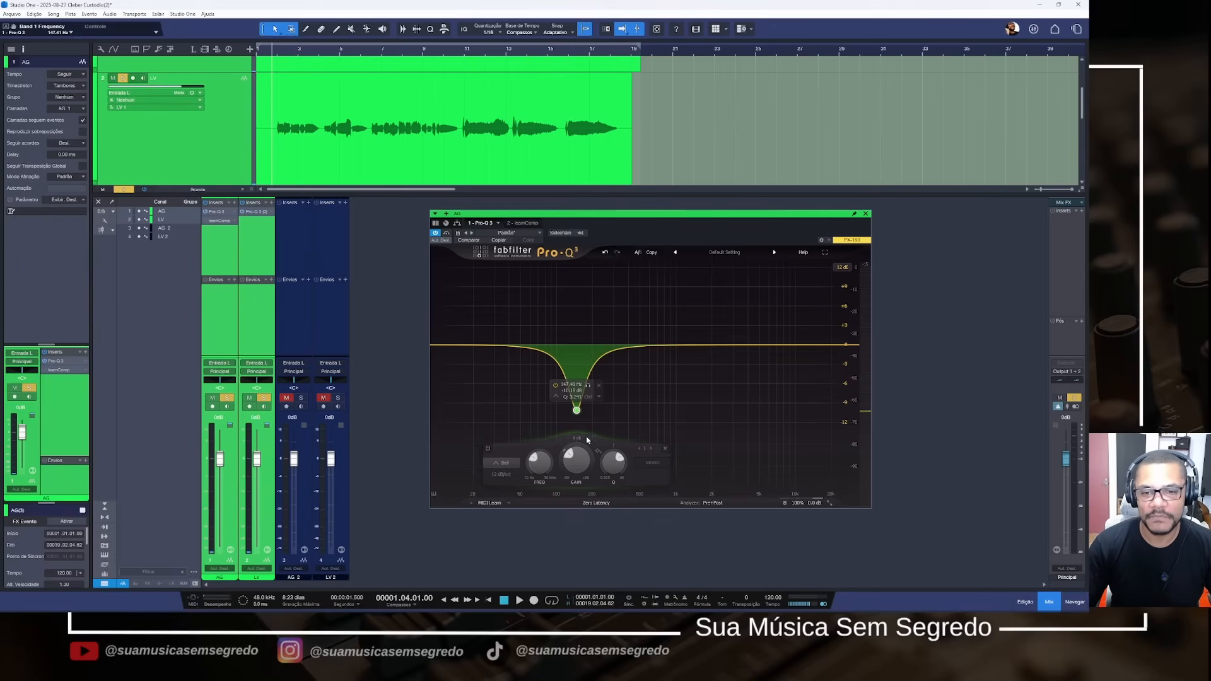
# Reduce the depth of the 147 Hz bell cut to about -2.9 dB while listening to the playback
pyautogui.moveTo(586, 460); pyautogui.dragTo(593, 440)
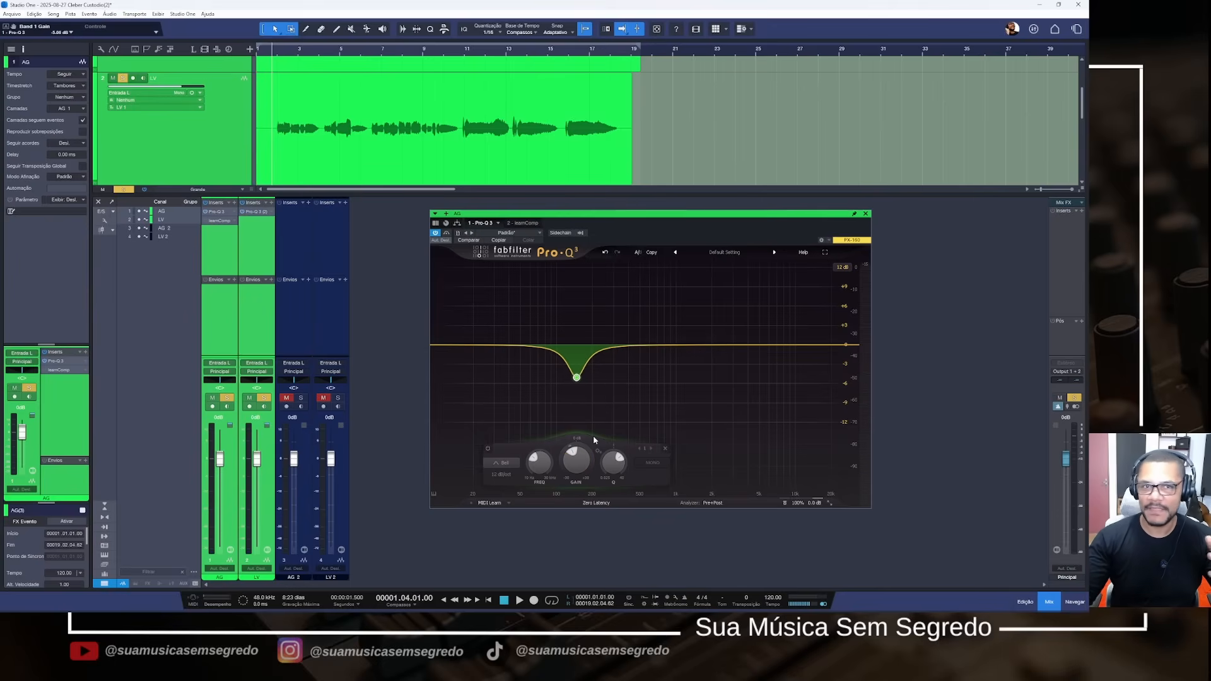
pyautogui.moveTo(571, 465)
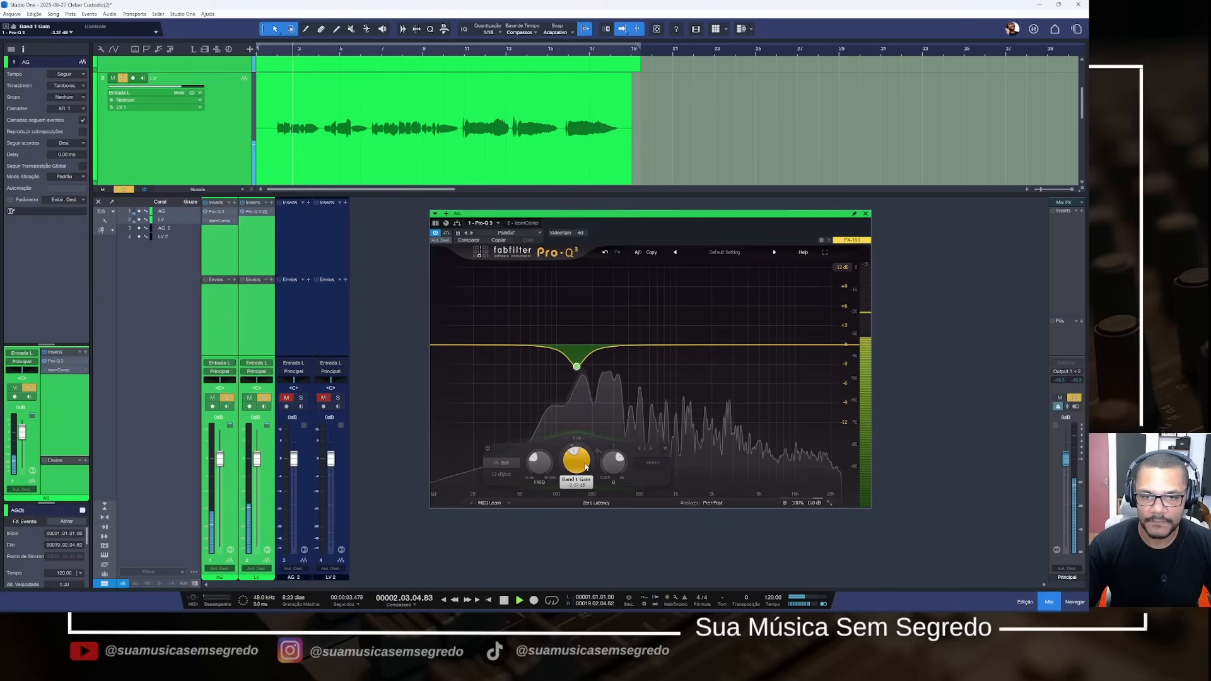
pyautogui.moveTo(584, 467); pyautogui.dragTo(585, 464)
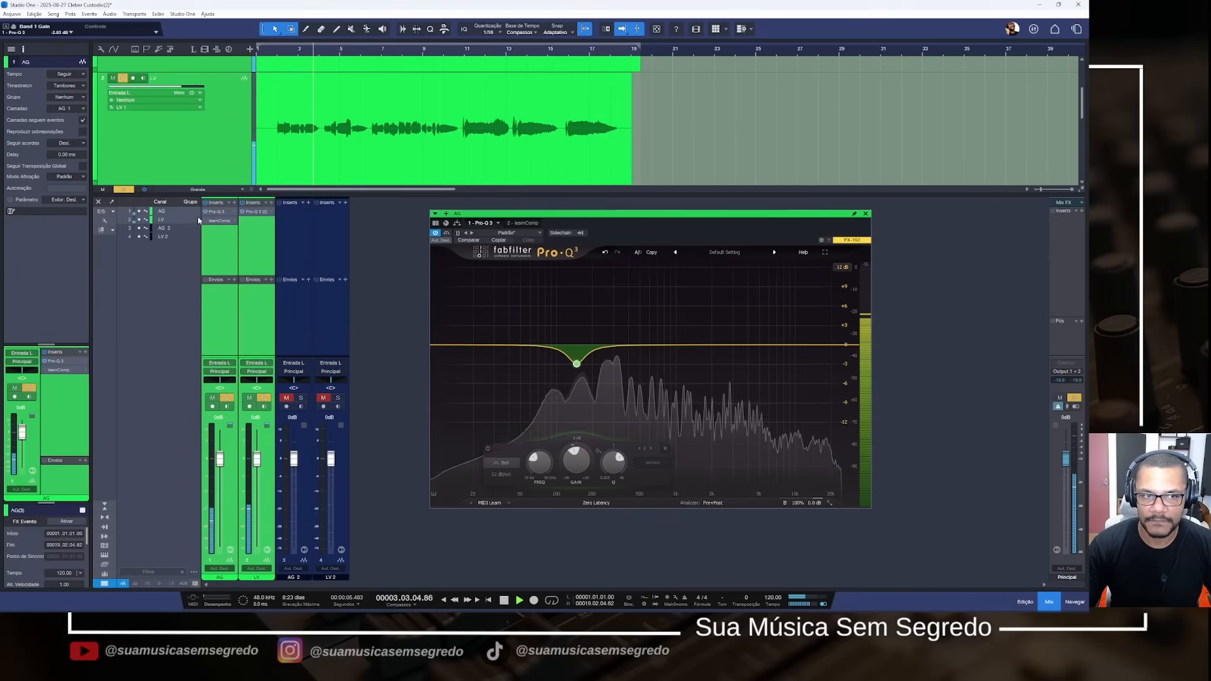
pyautogui.moveTo(590, 427)
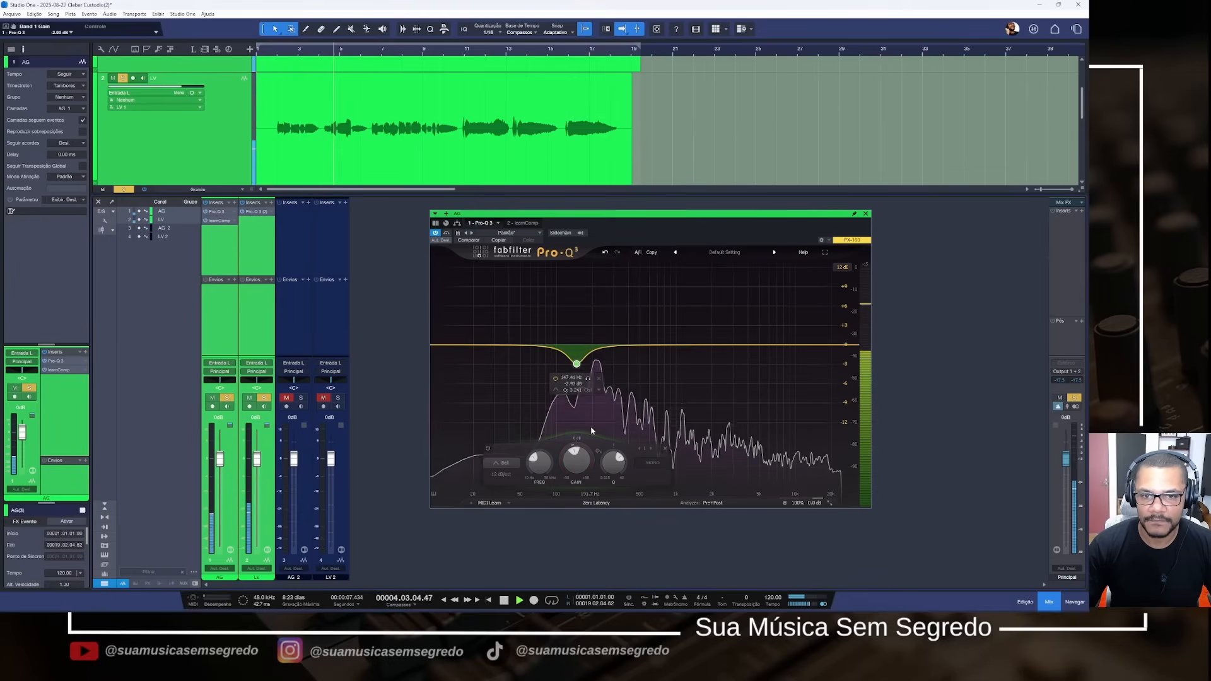
pyautogui.moveTo(583, 462)
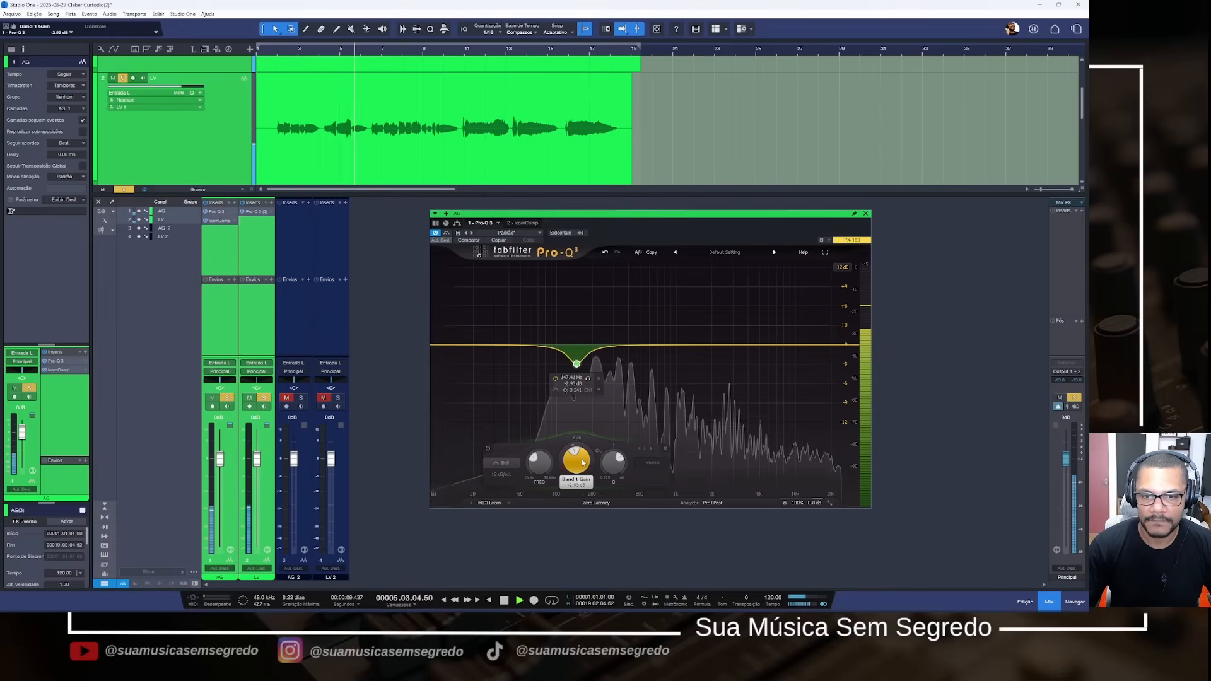
# Move AG's Pro-Q 3 bell cut to about 231 Hz, set its depth to about -4.25 dB and stop playback
pyautogui.moveTo(582, 462); pyautogui.dragTo(582, 464)
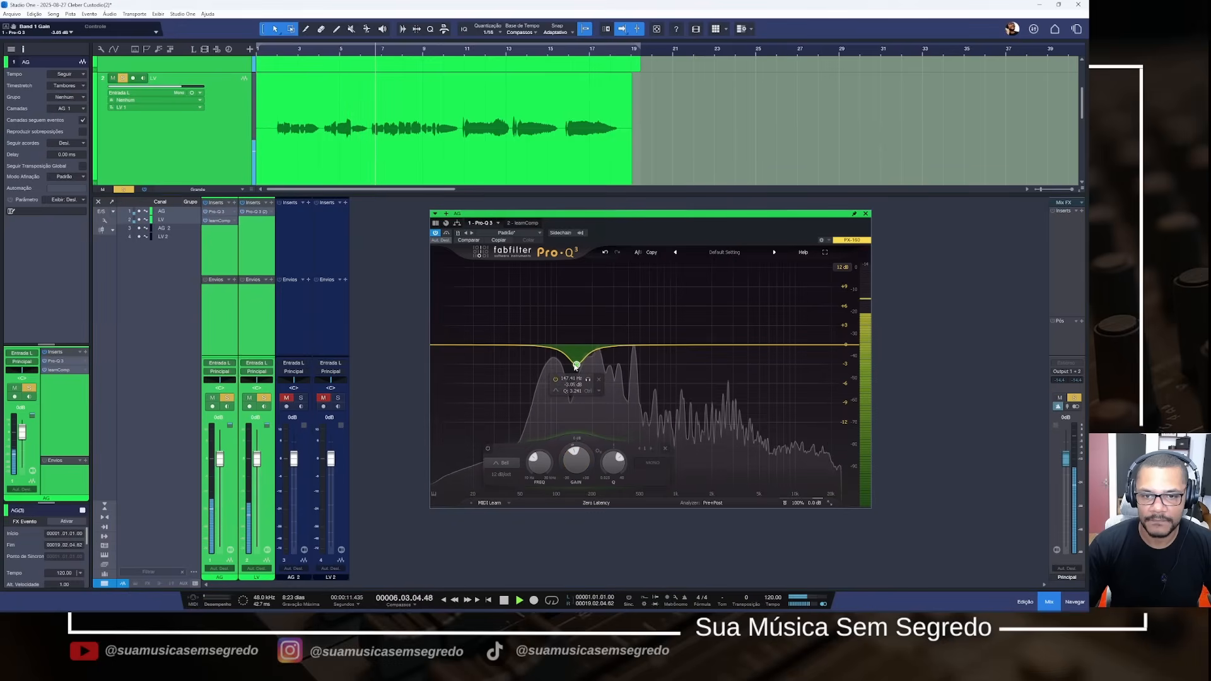
pyautogui.moveTo(575, 368); pyautogui.dragTo(595, 388)
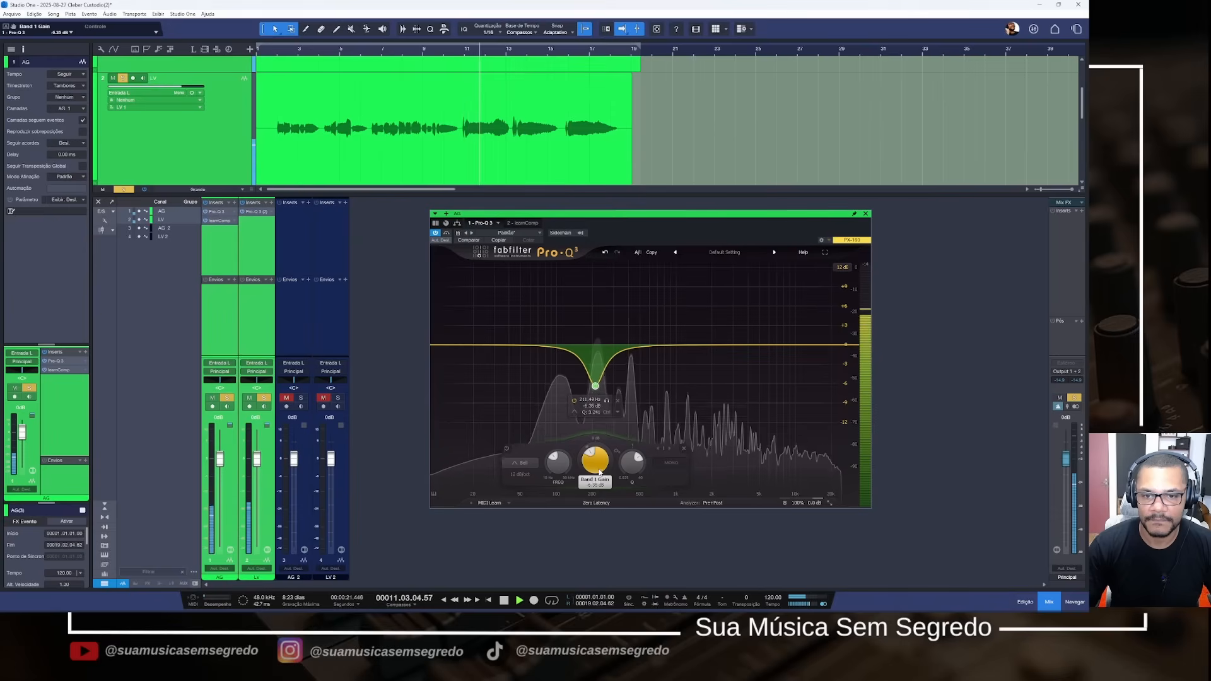
pyautogui.moveTo(599, 472); pyautogui.dragTo(606, 465)
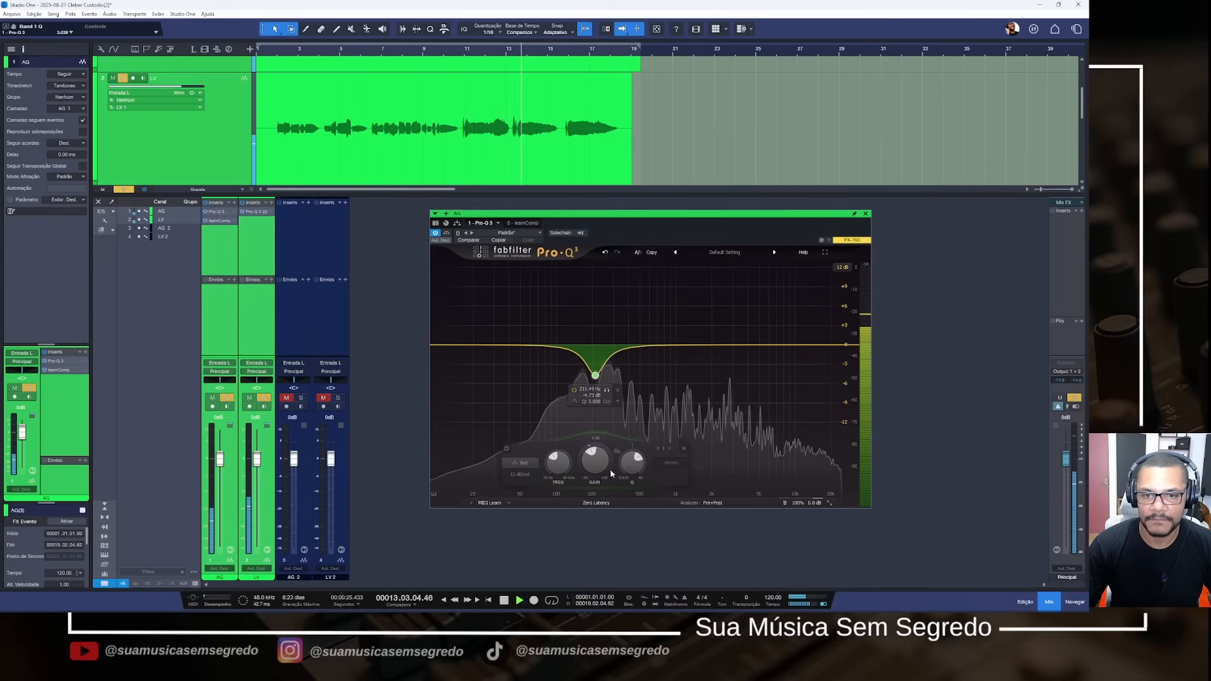
pyautogui.moveTo(601, 463); pyautogui.dragTo(603, 460)
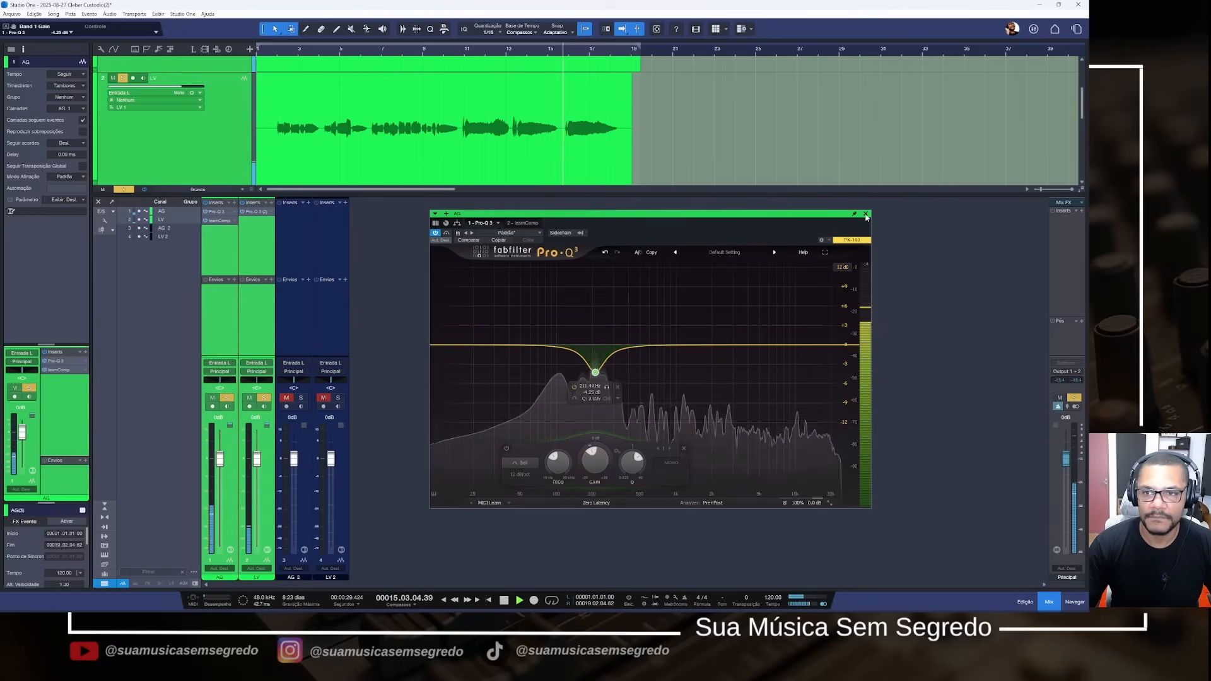
pyautogui.press('space')
# Remove LV's Pro-Q 3, solo LV and copy AG's learnComp and Pro-Q 3 onto it, with Pro-Q 3 before learnComp
pyautogui.click(260, 241)
pyautogui.rightClick(265, 211)
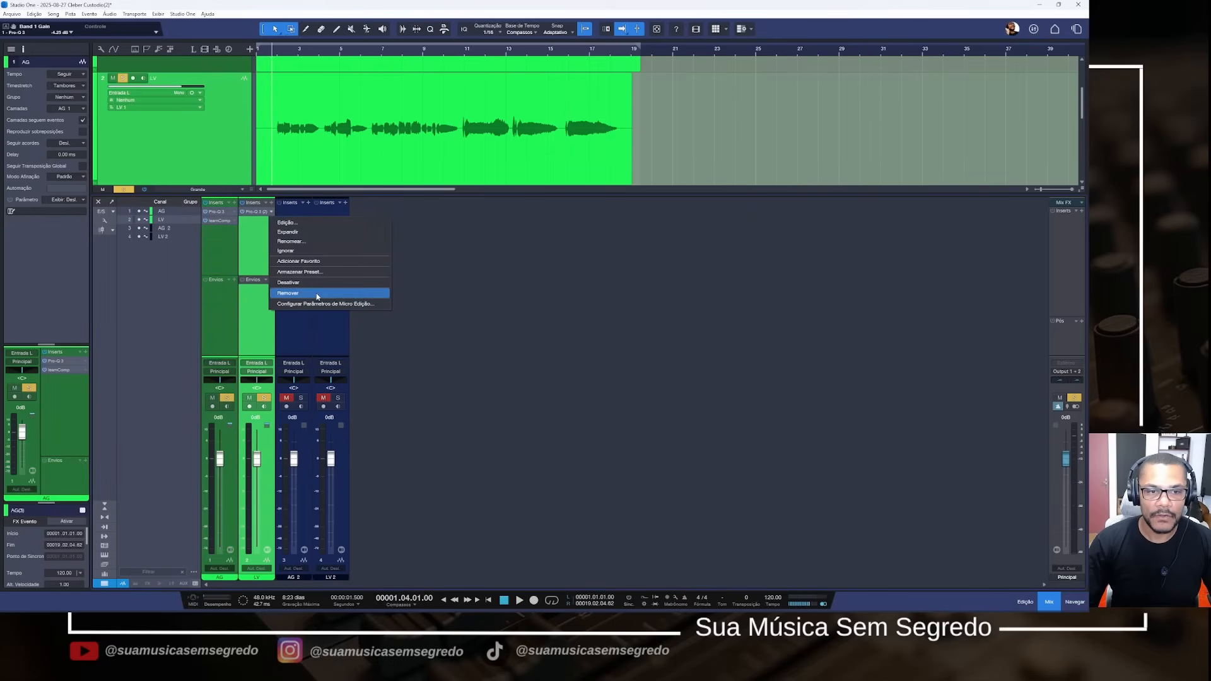
pyautogui.click(296, 290)
pyautogui.keyDown('alt'); pyautogui.click(264, 398); pyautogui.keyUp('alt')
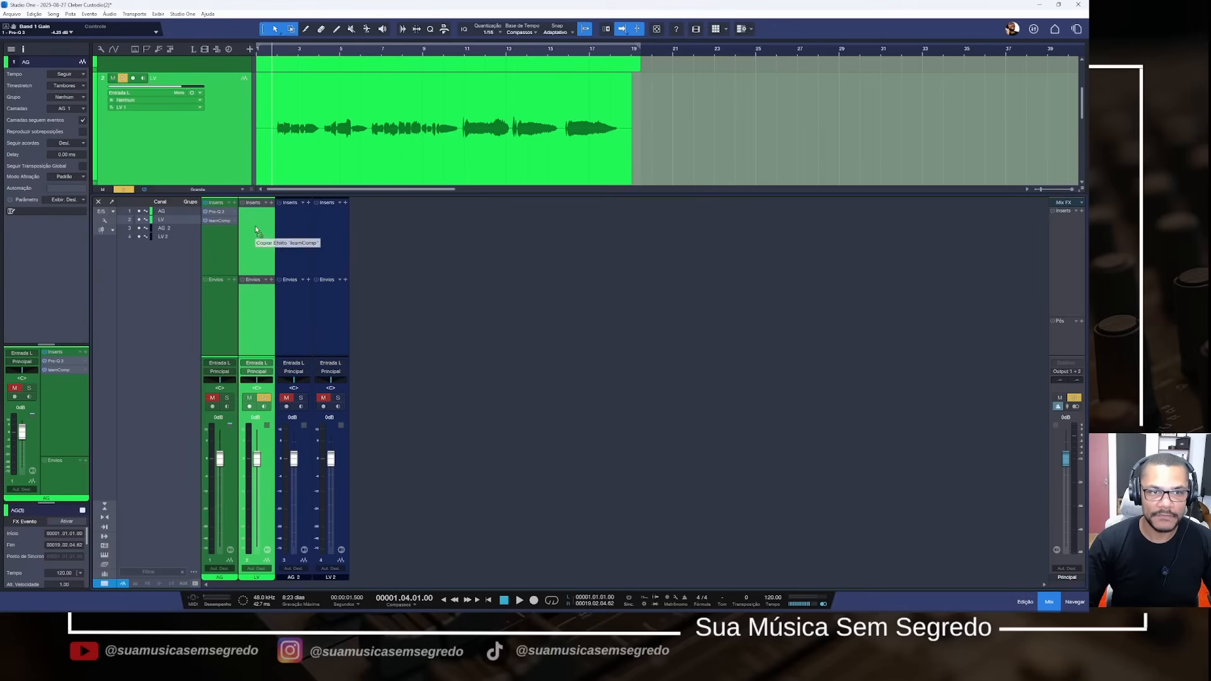
pyautogui.moveTo(256, 230); pyautogui.dragTo(261, 213)
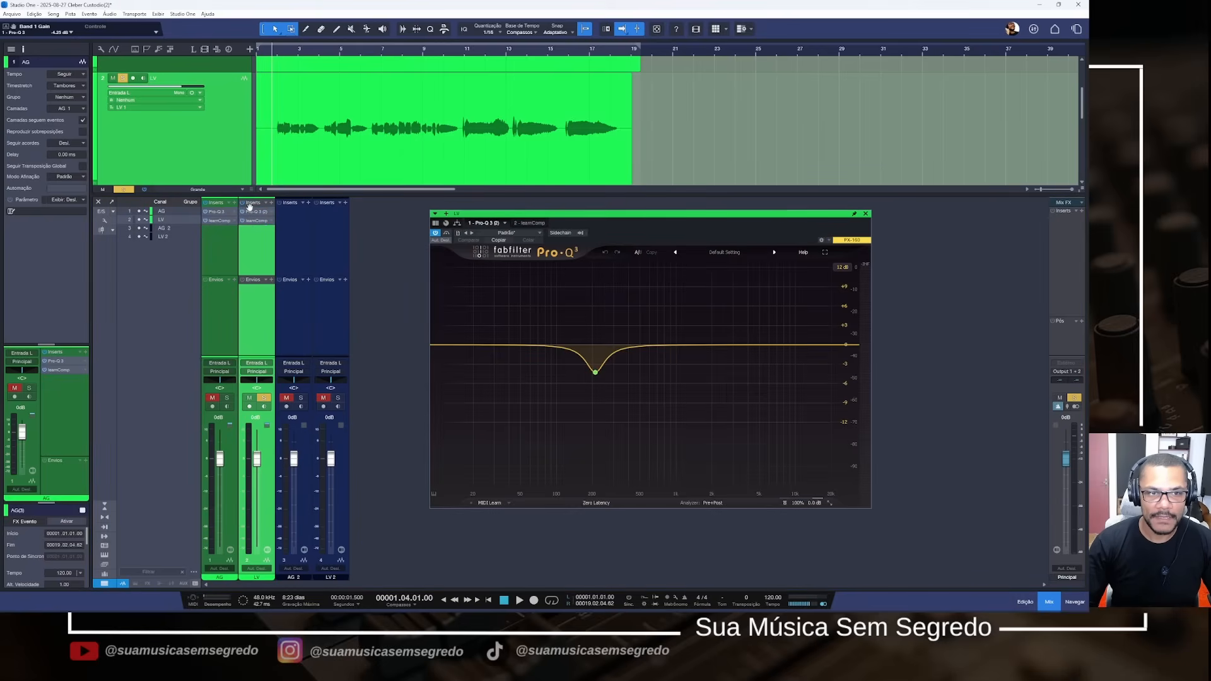
pyautogui.click(865, 213)
# Listen to LV, remove its copied Pro-Q 3 and check the settings of its copied learnComp
pyautogui.press('space')
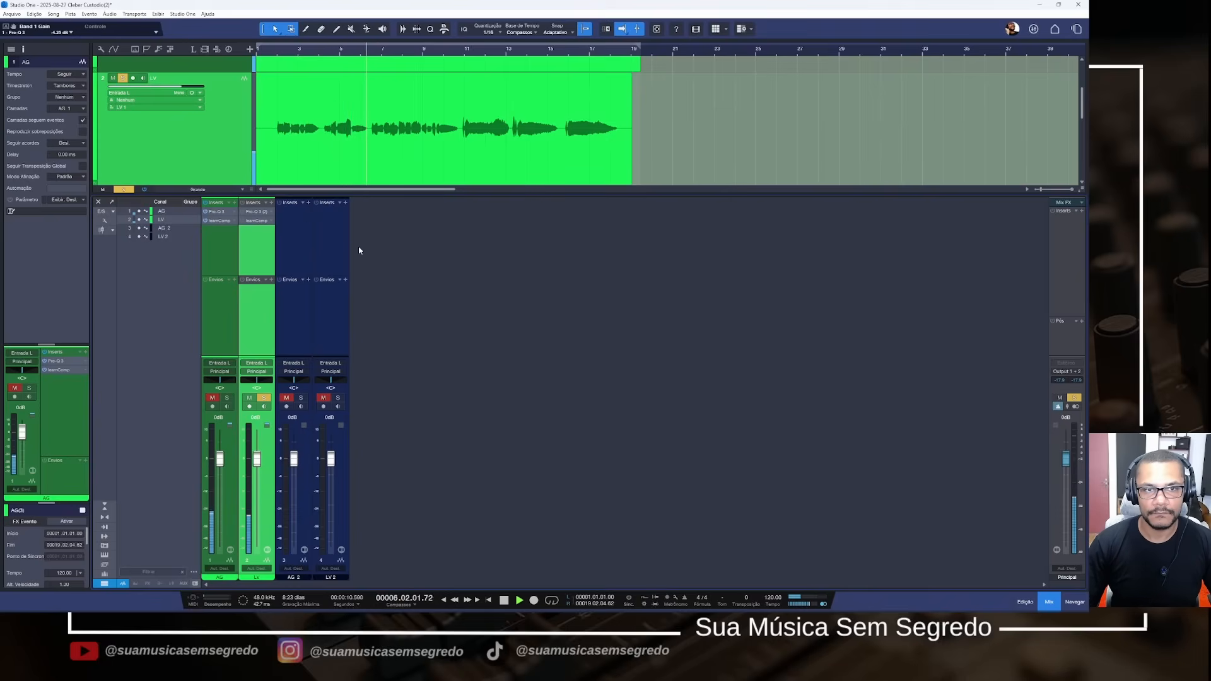
pyautogui.press('space')
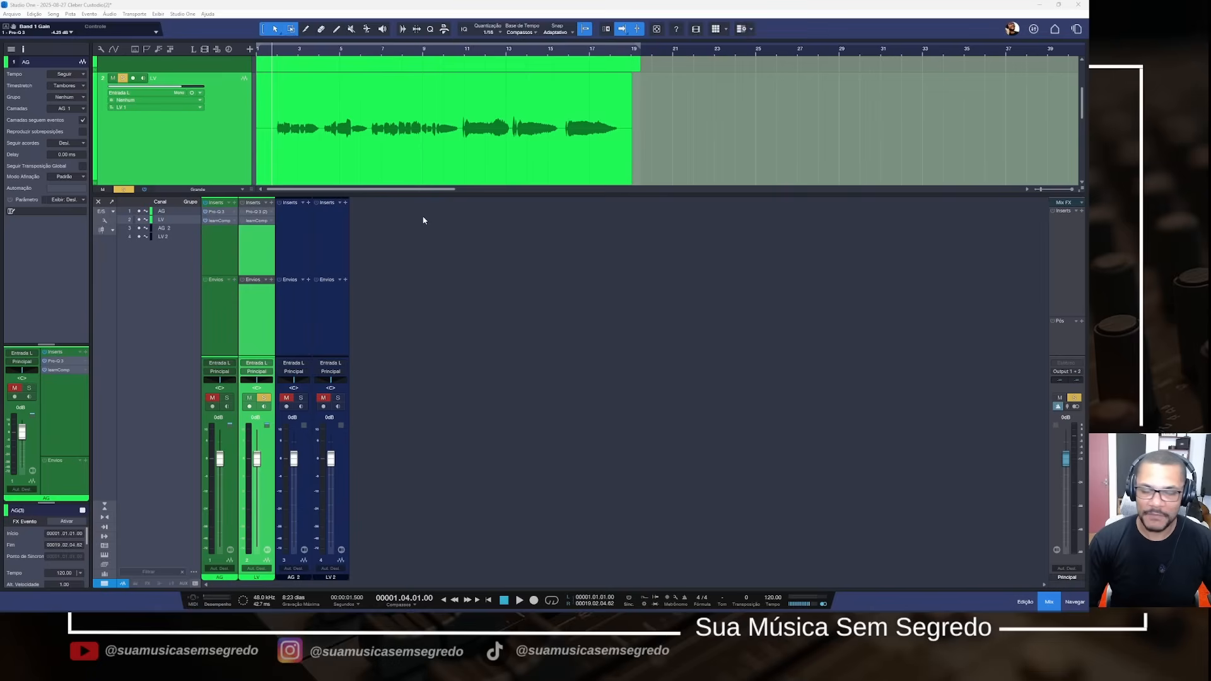
pyautogui.click(271, 214)
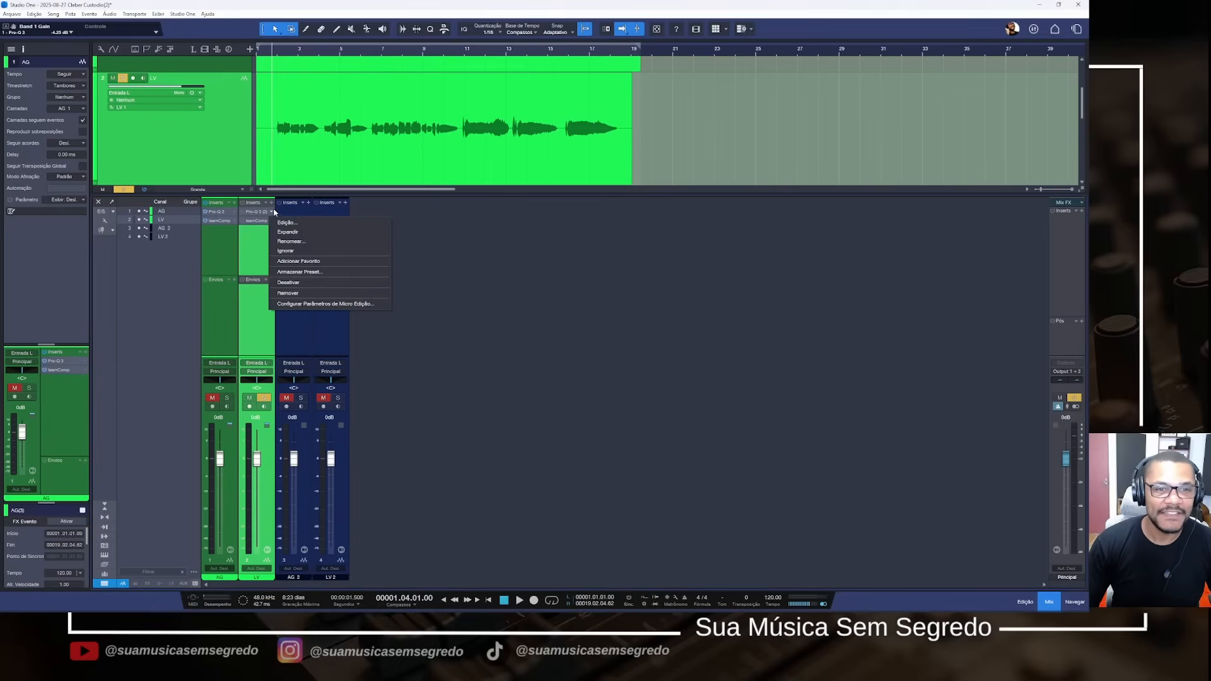
pyautogui.click(297, 294)
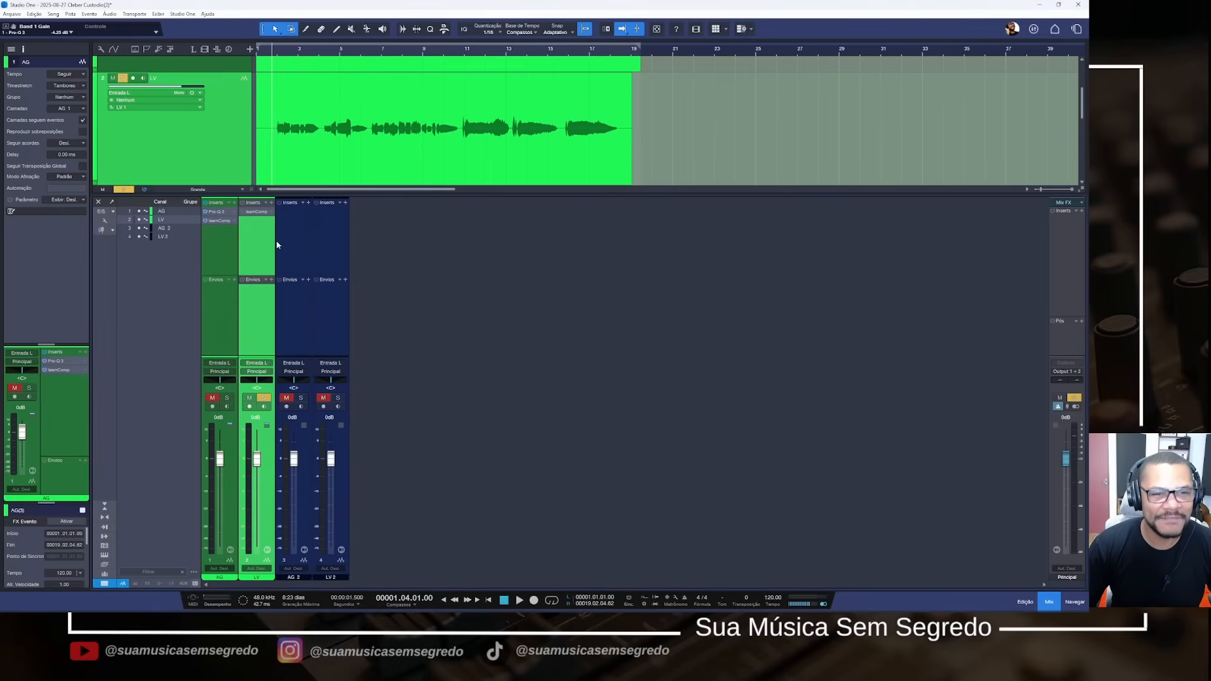
pyautogui.click(254, 212)
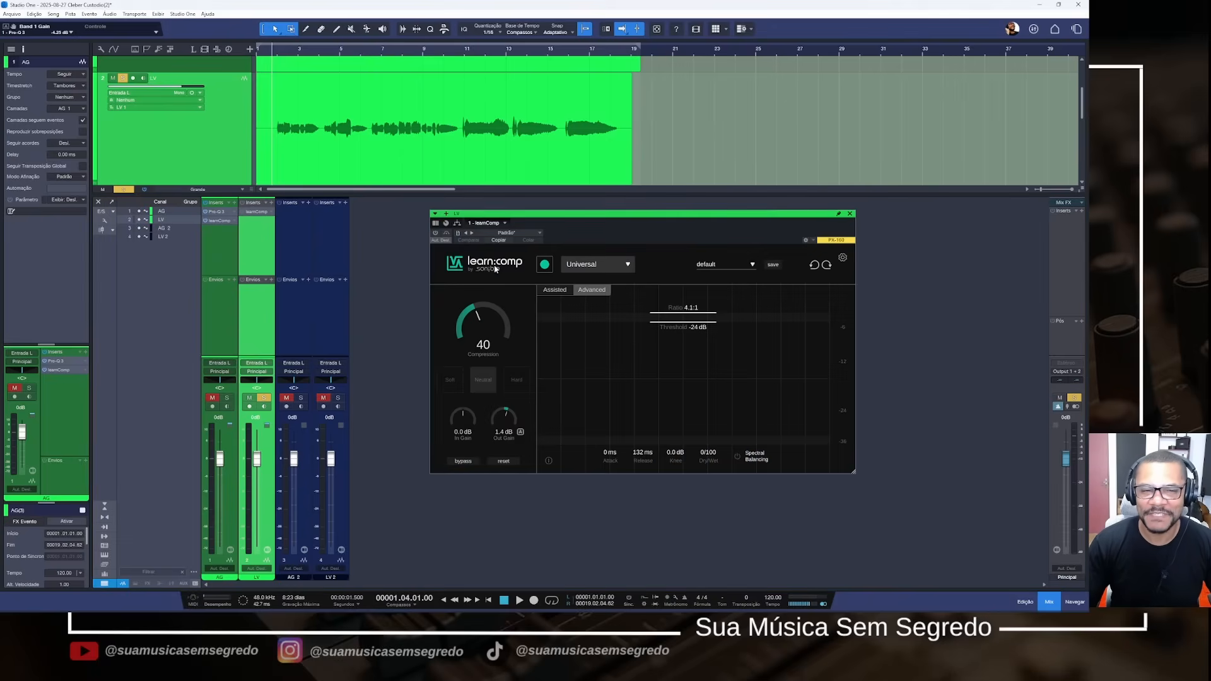
pyautogui.click(850, 215)
# Set the playback position to bar 2, where the first LV vocal phrase begins
pyautogui.hotkey('shift', 'e')
pyautogui.hotkey('shift', 'e')
pyautogui.hotkey('shift', 'e')
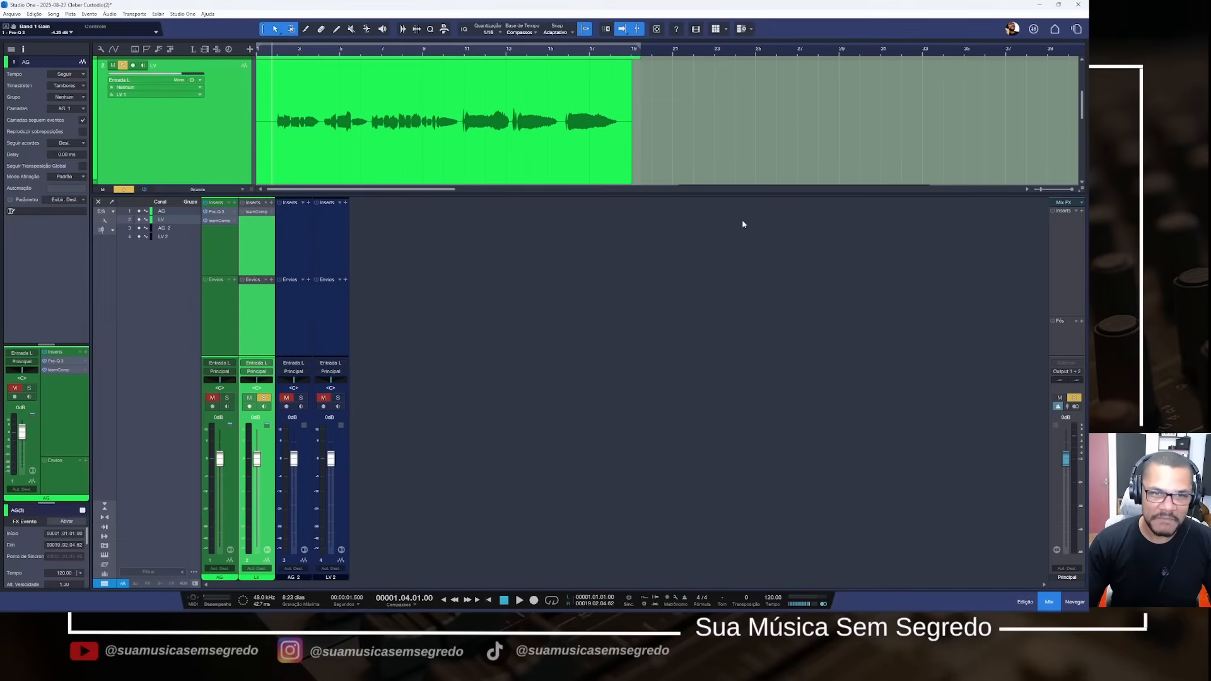
pyautogui.moveTo(308, 107); pyautogui.dragTo(616, 124)
pyautogui.press('w')
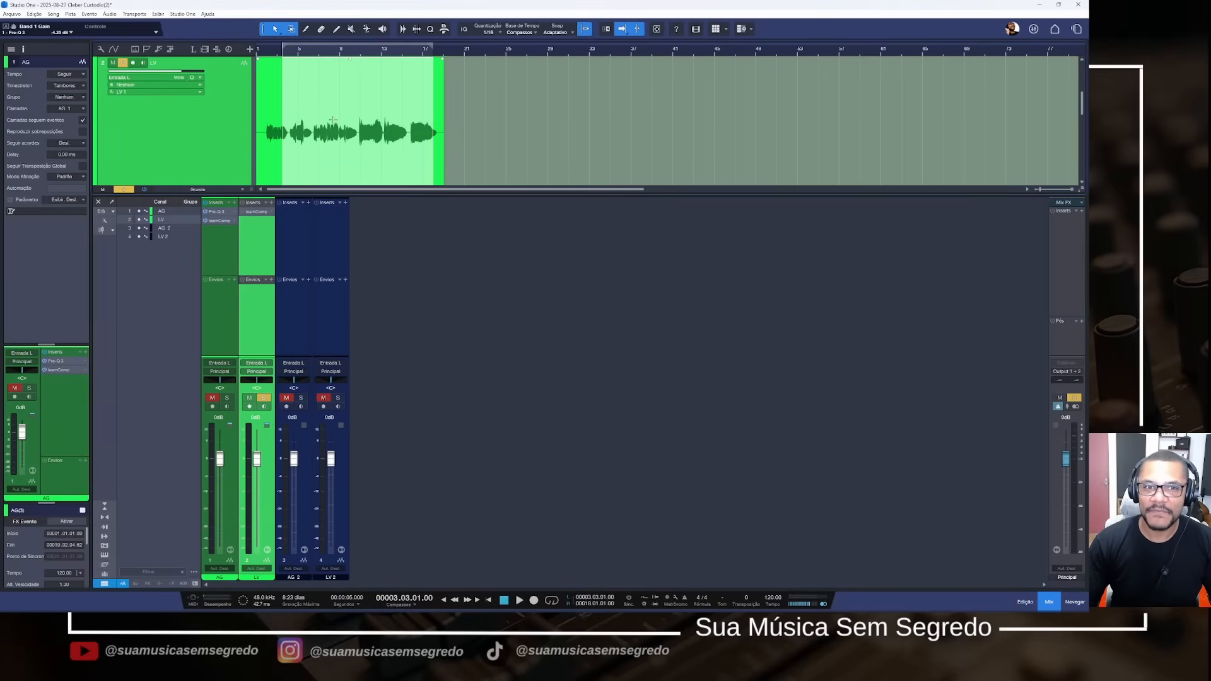
pyautogui.click(296, 105)
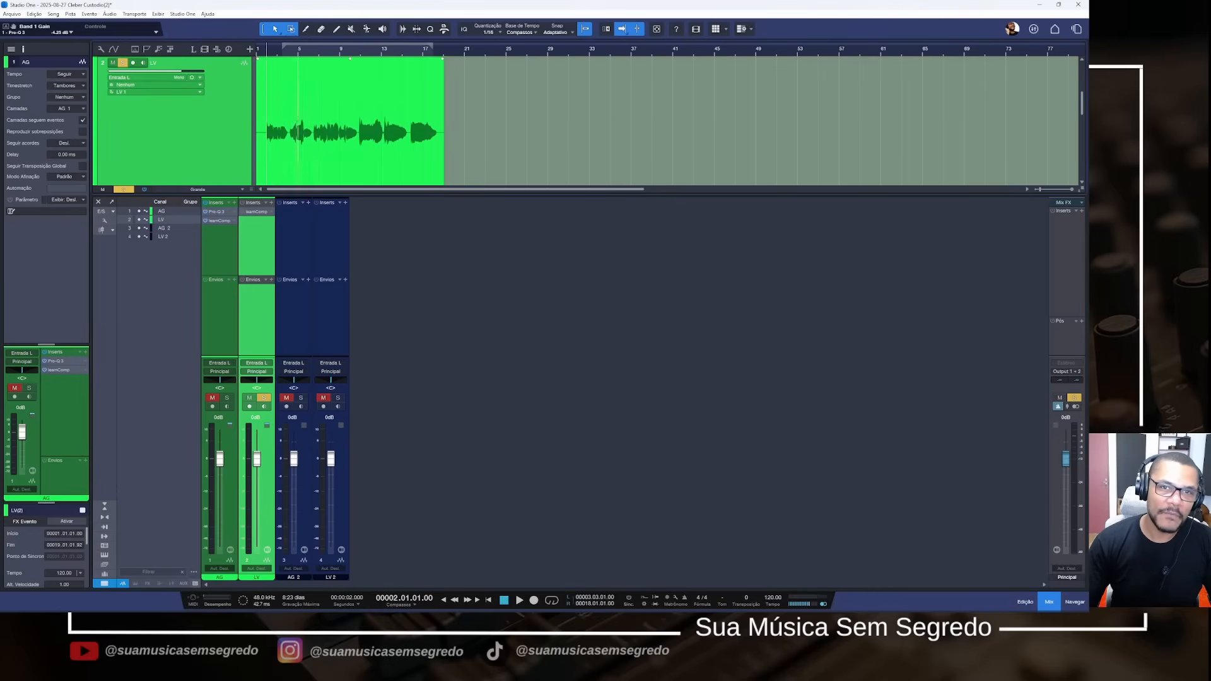
pyautogui.press('e')
pyautogui.press('e')
pyautogui.press('e')
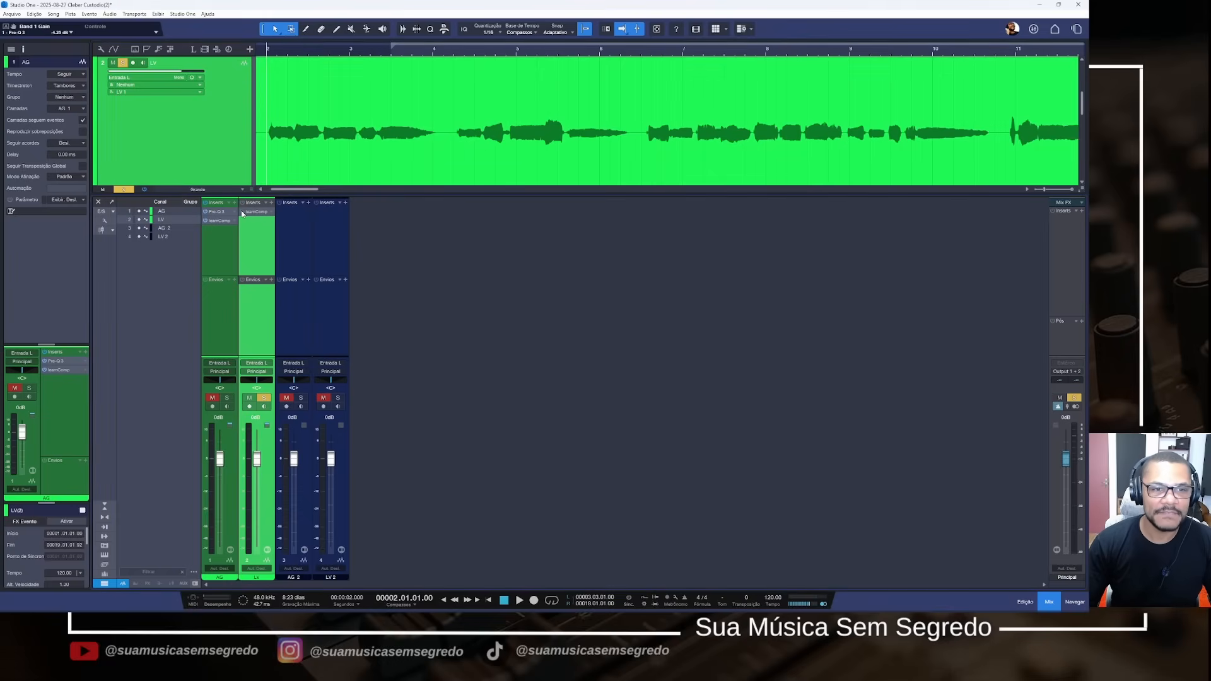
# Play AG and LV together, set the threshold of LV's learnComp to -25 dB and compare it with the bypassed sound
pyautogui.click(253, 212)
pyautogui.press('space')
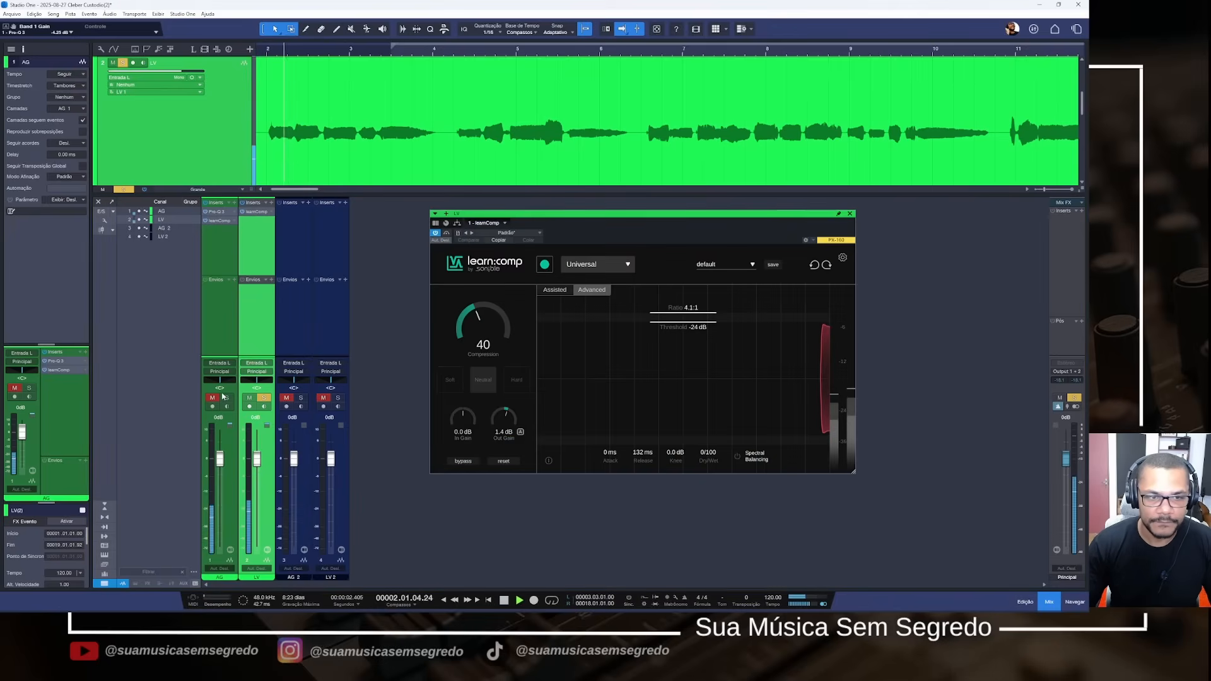
pyautogui.moveTo(683, 335); pyautogui.dragTo(683, 335)
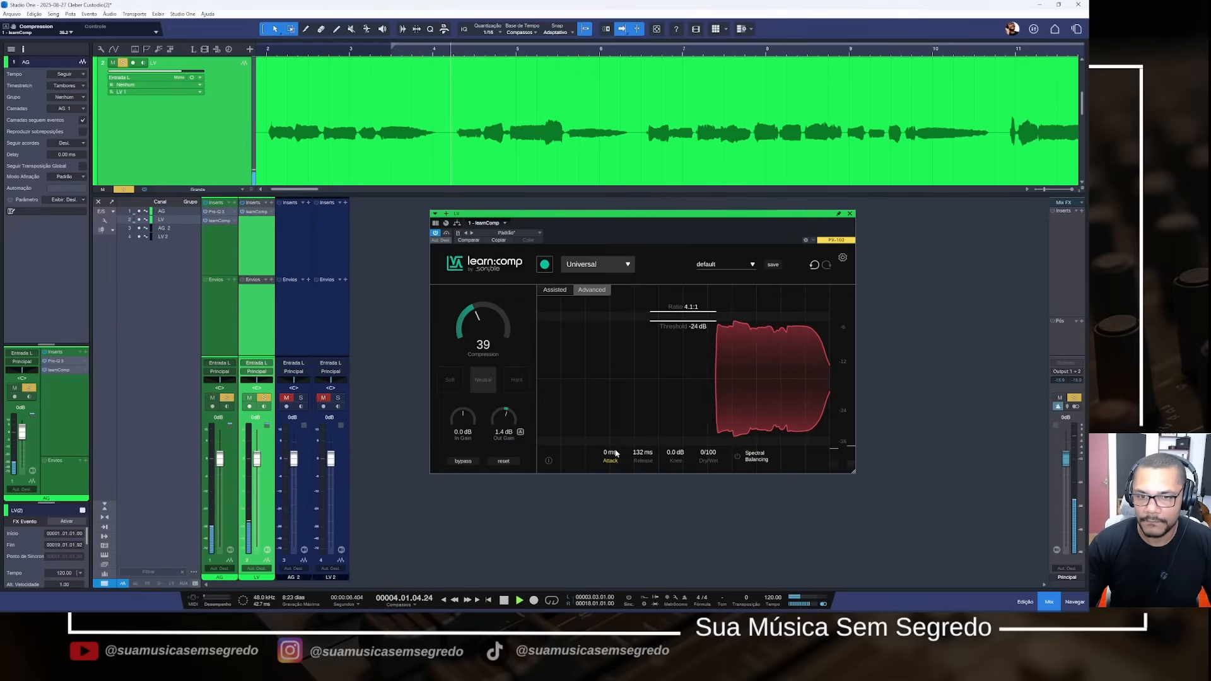
pyautogui.moveTo(681, 321); pyautogui.dragTo(680, 324)
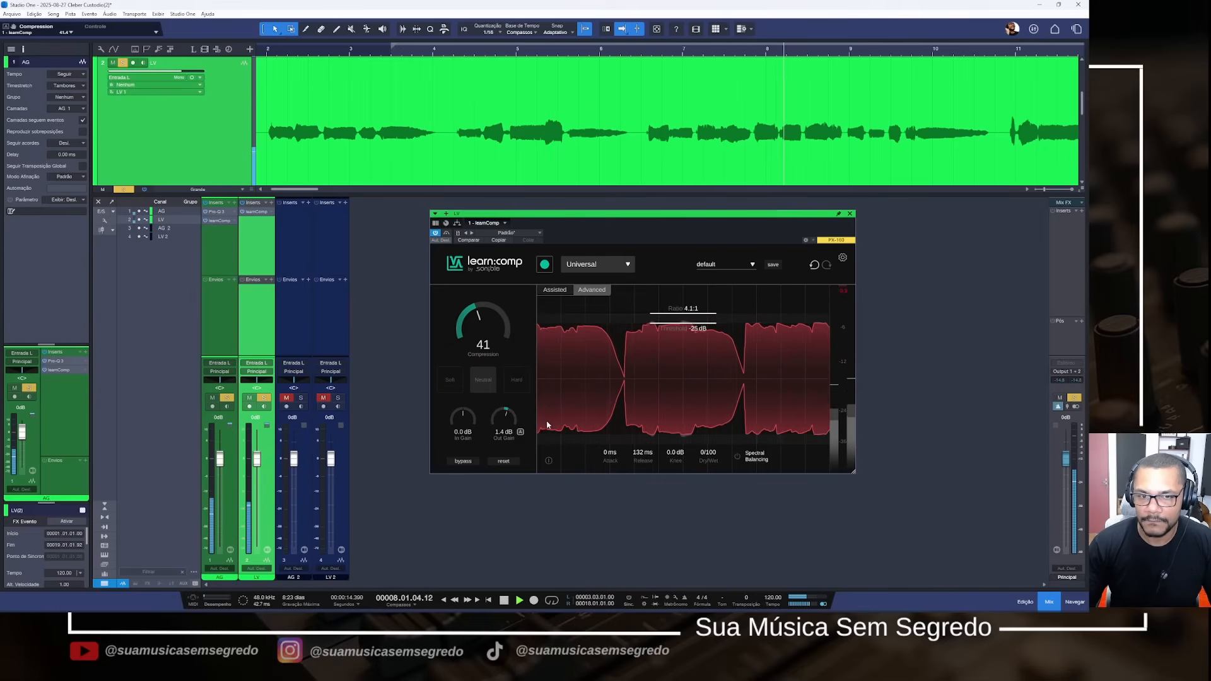
pyautogui.click(446, 233)
pyautogui.click(446, 234)
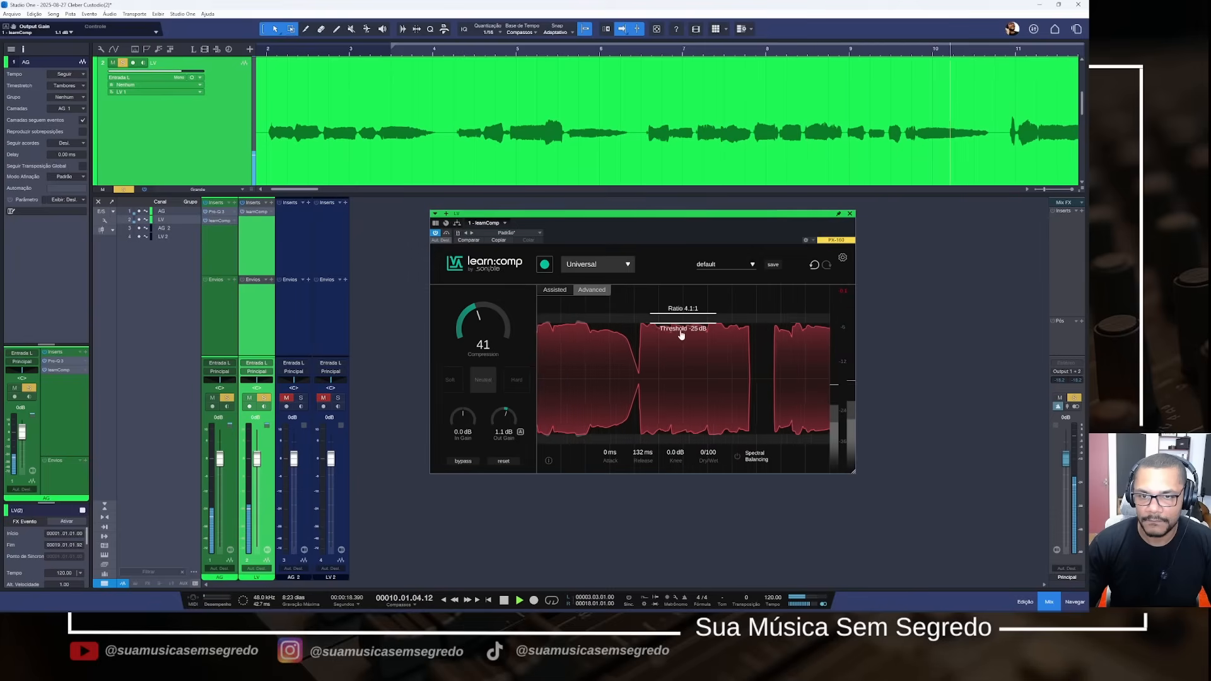
# Lower LV's learnComp threshold to -26 dB and set its output gain to 1.3 dB, comparing each change with bypass
pyautogui.moveTo(681, 335); pyautogui.dragTo(682, 337)
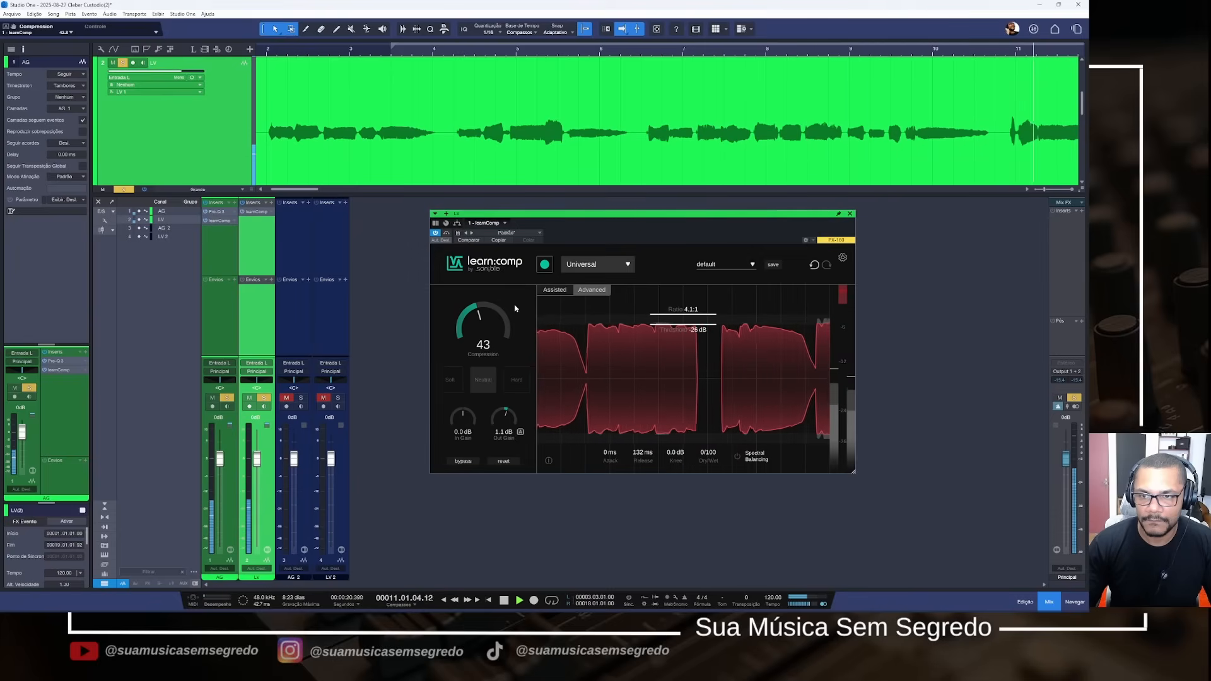
pyautogui.click(446, 234)
pyautogui.click(446, 233)
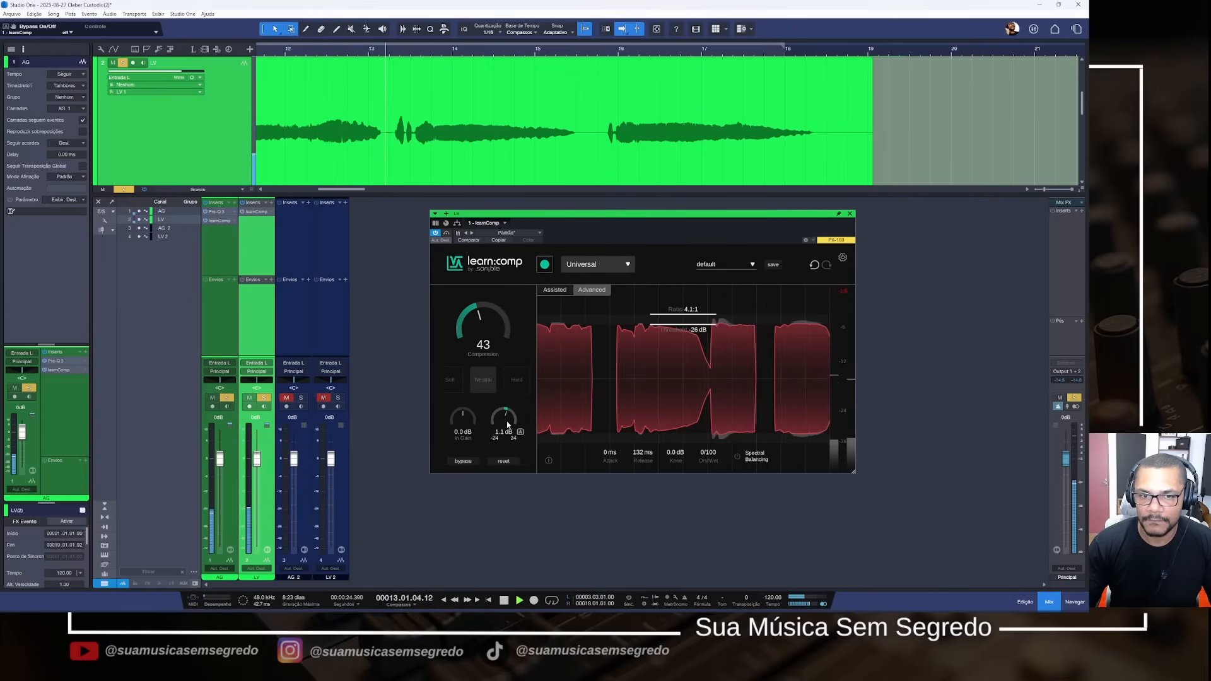
pyautogui.moveTo(507, 425); pyautogui.dragTo(507, 423)
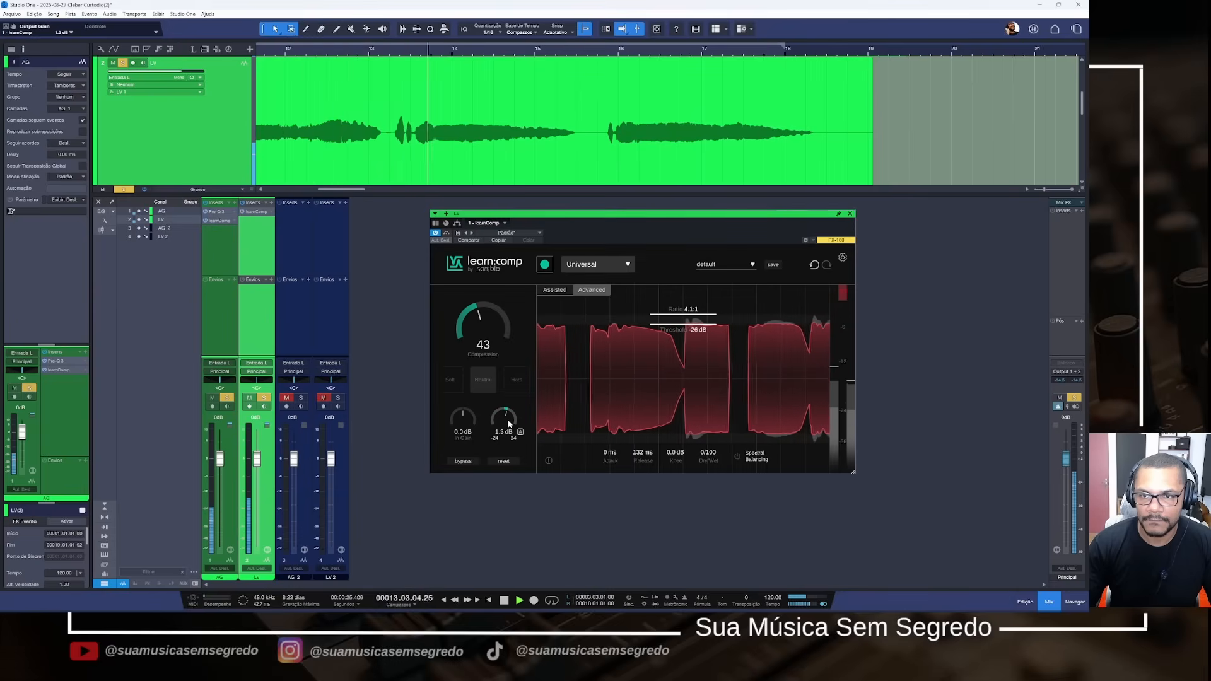
pyautogui.click(446, 234)
pyautogui.click(446, 233)
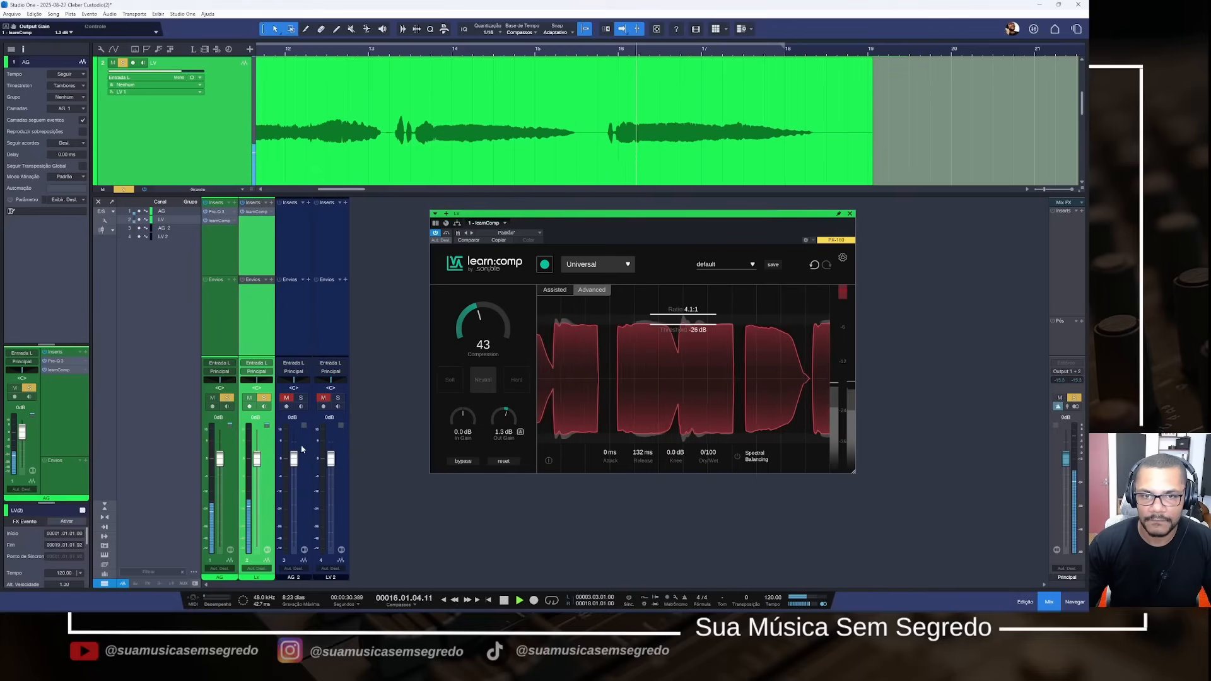
# Restart playback from bar 2 and reduce the output gain of LV's learnComp to 0.4 dB
pyautogui.moveTo(505, 424); pyautogui.dragTo(504, 429)
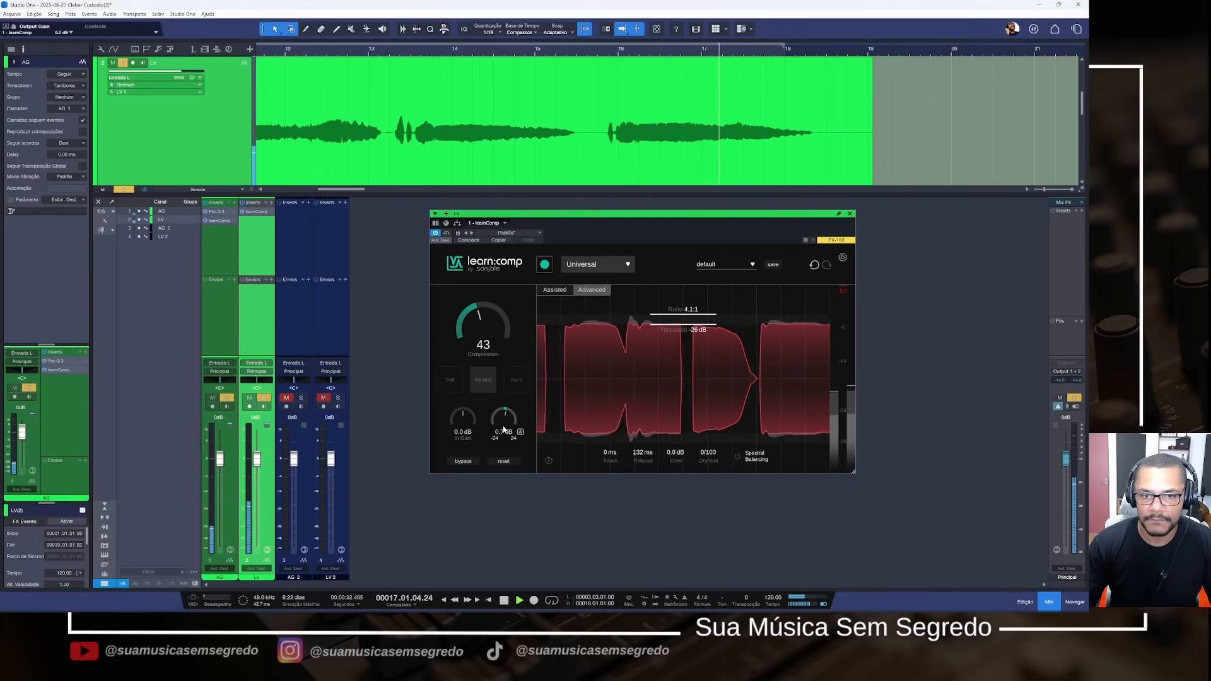
pyautogui.press('space')
pyautogui.press('space')
pyautogui.press('w')
pyautogui.press('w')
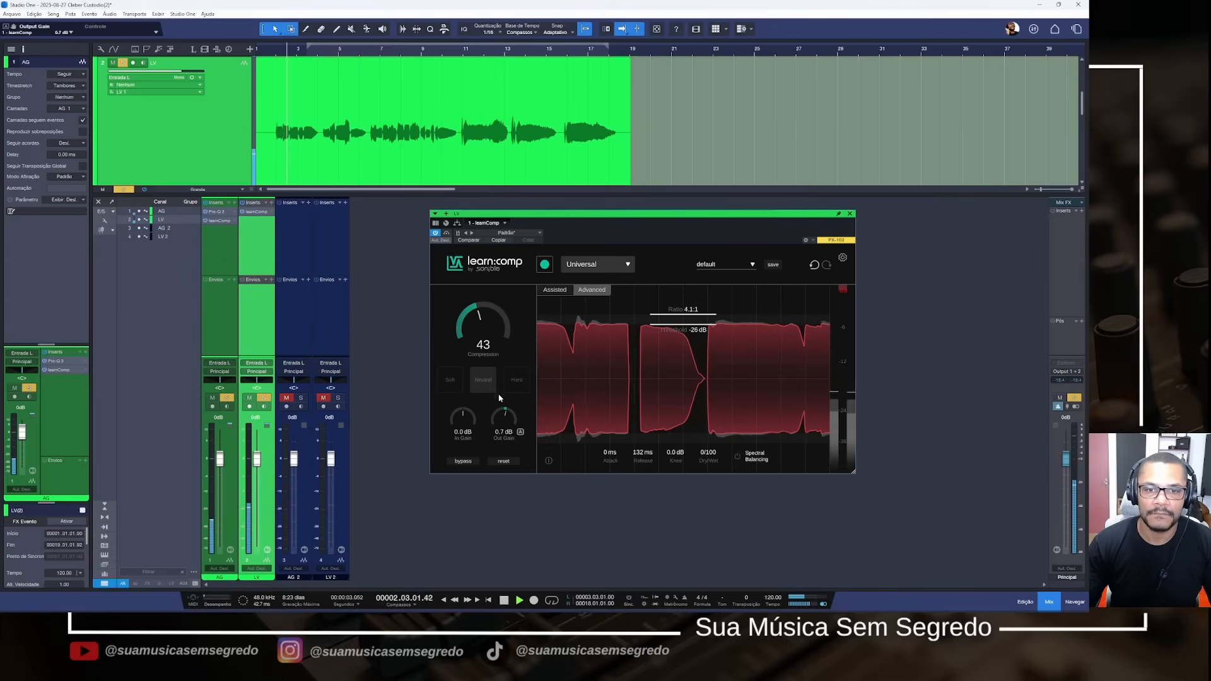
pyautogui.moveTo(505, 418); pyautogui.dragTo(505, 420)
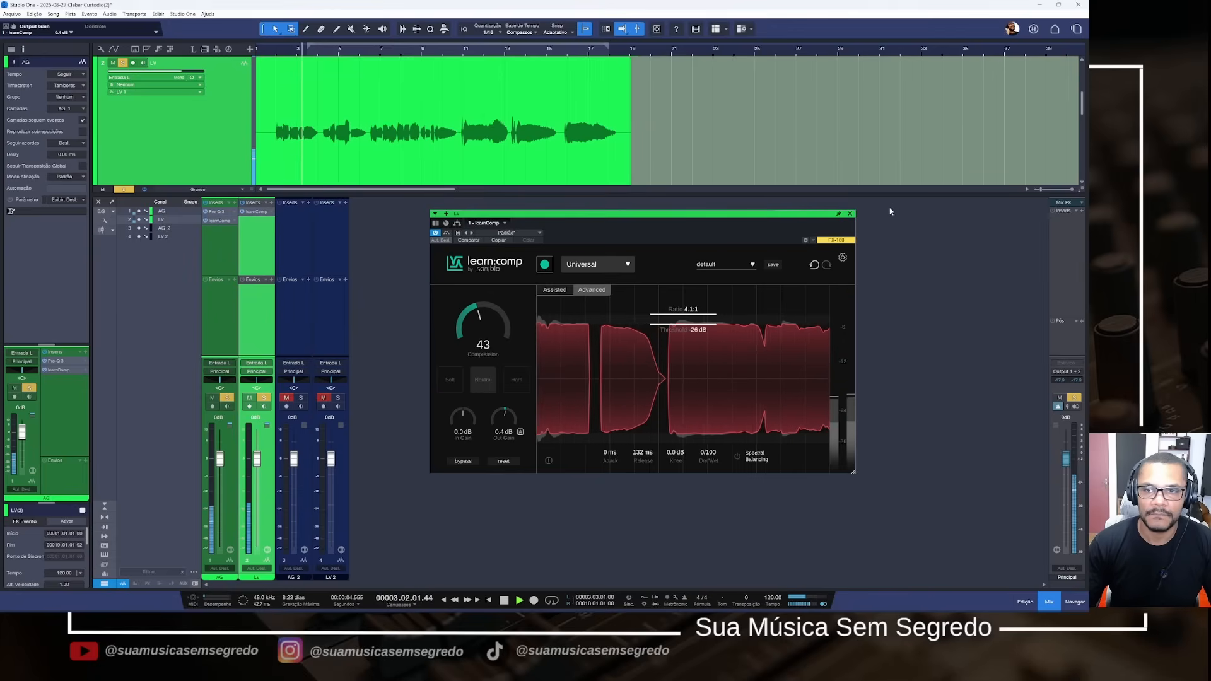
# Close LV's learnComp and play AG and LV together from bar 2 to check the compressed mix
pyautogui.click(850, 215)
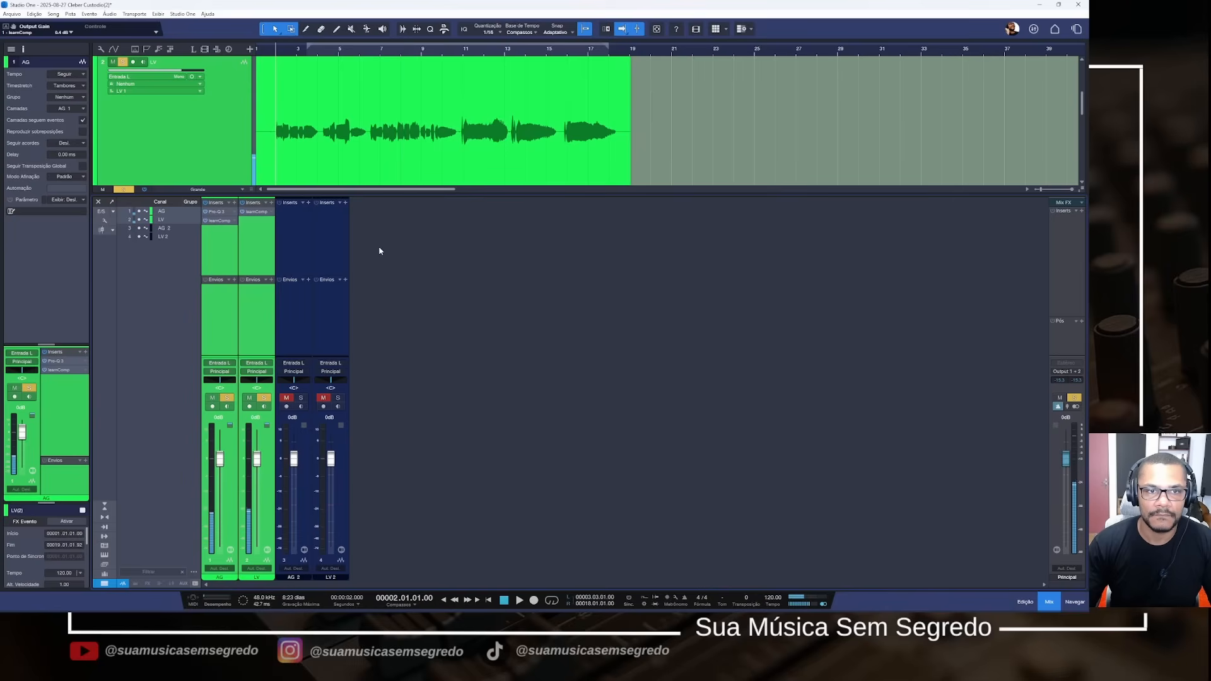
pyautogui.press('space')
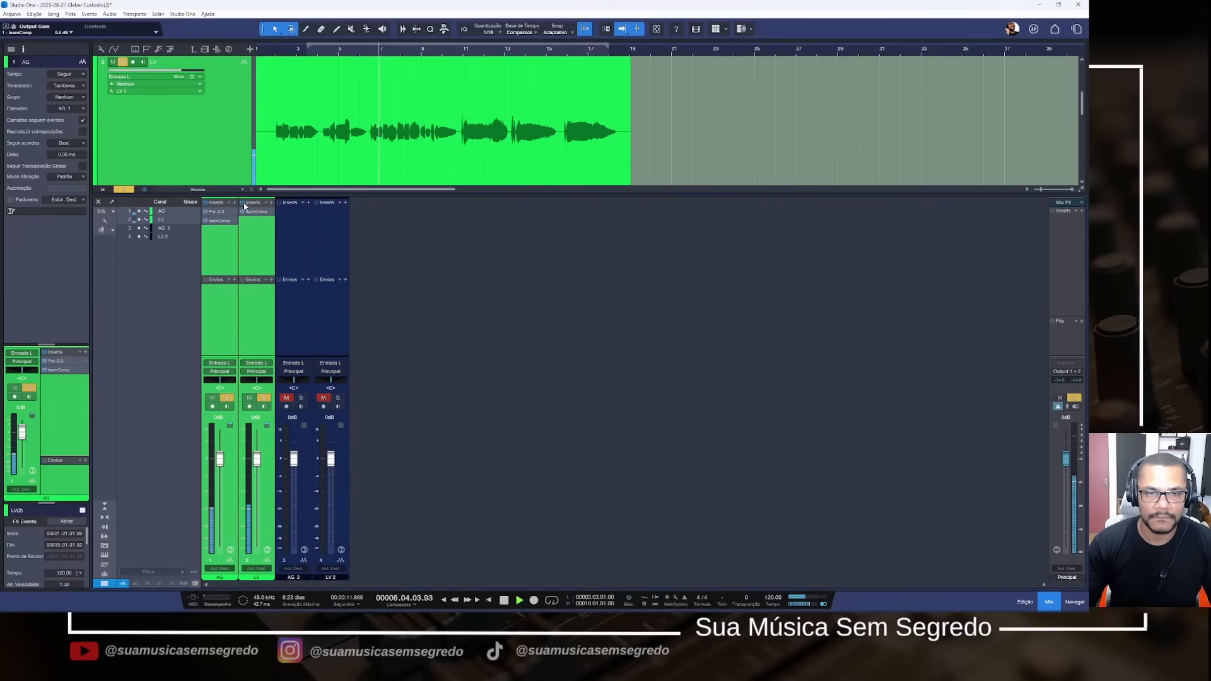
pyautogui.press('space')
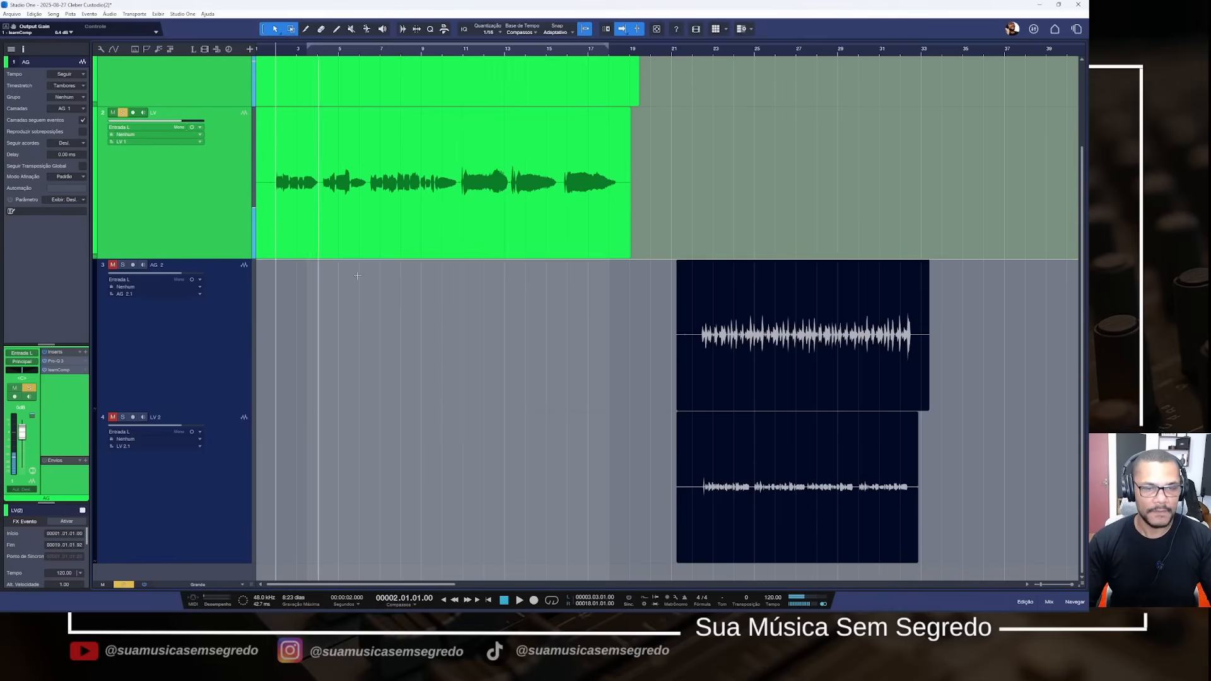
# Solo only AG 2 and LV 2, and start playback at bar 22, where their recordings begin, with the mixer open
pyautogui.press('F3')
pyautogui.scroll(-5, 475, 295)
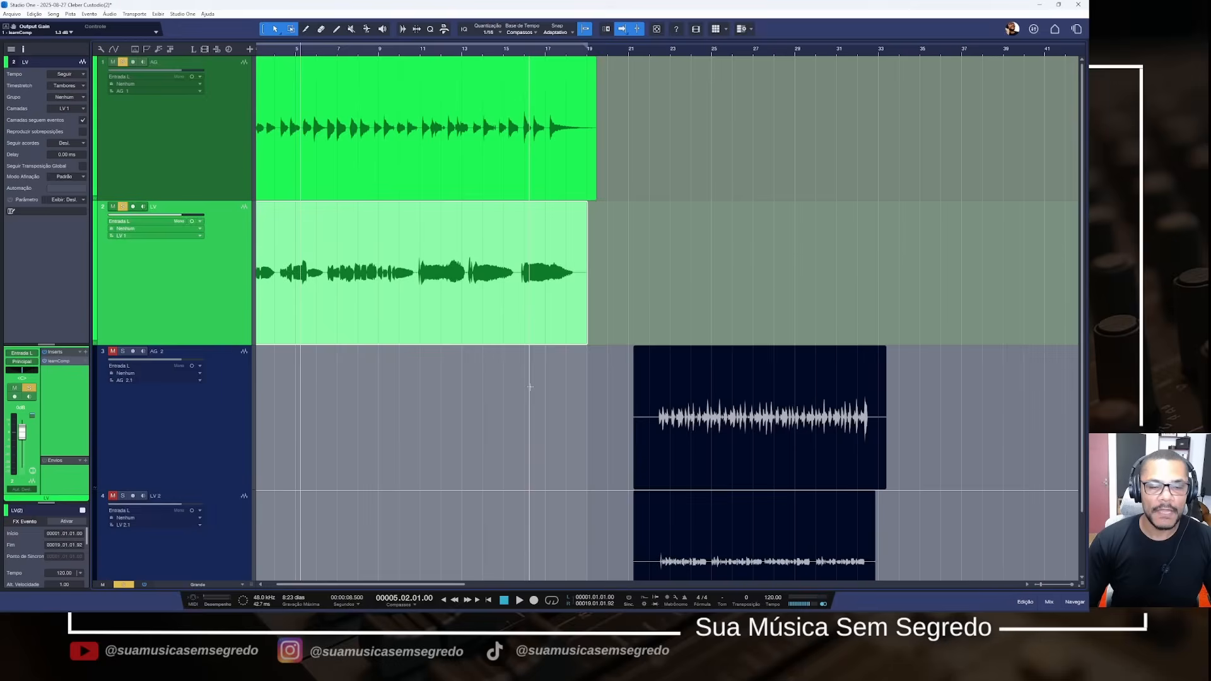
pyautogui.scroll(-2, 533, 387)
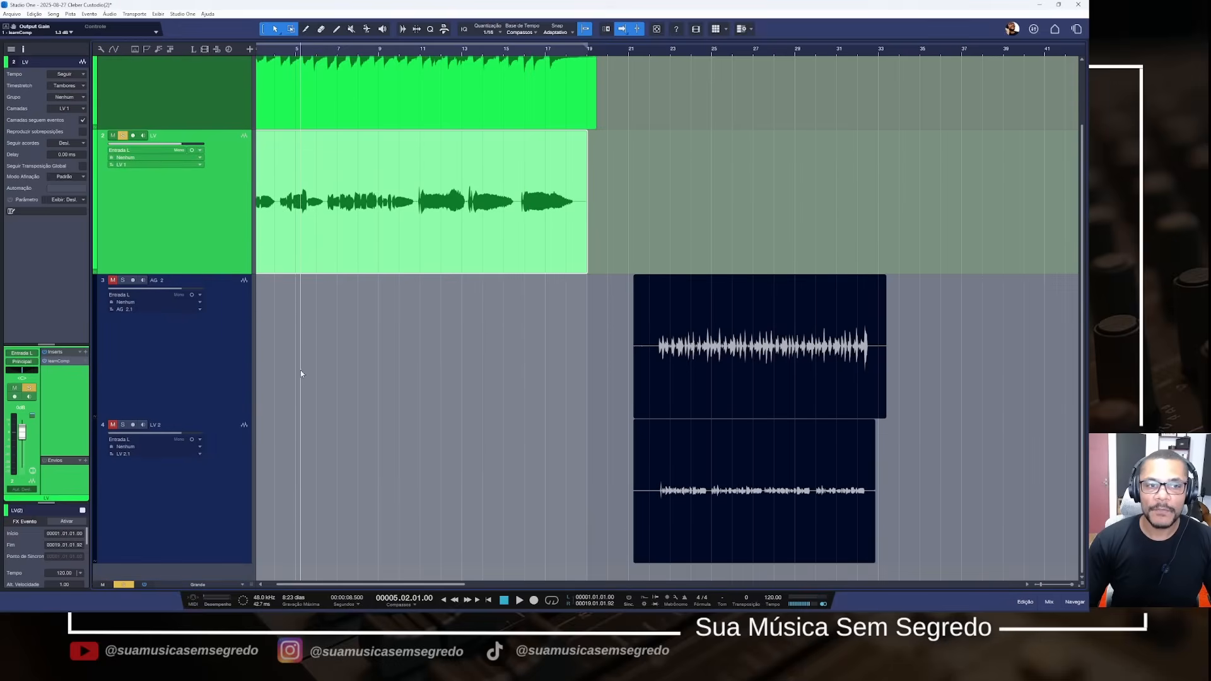
pyautogui.keyDown('alt'); pyautogui.click(124, 281); pyautogui.keyUp('alt')
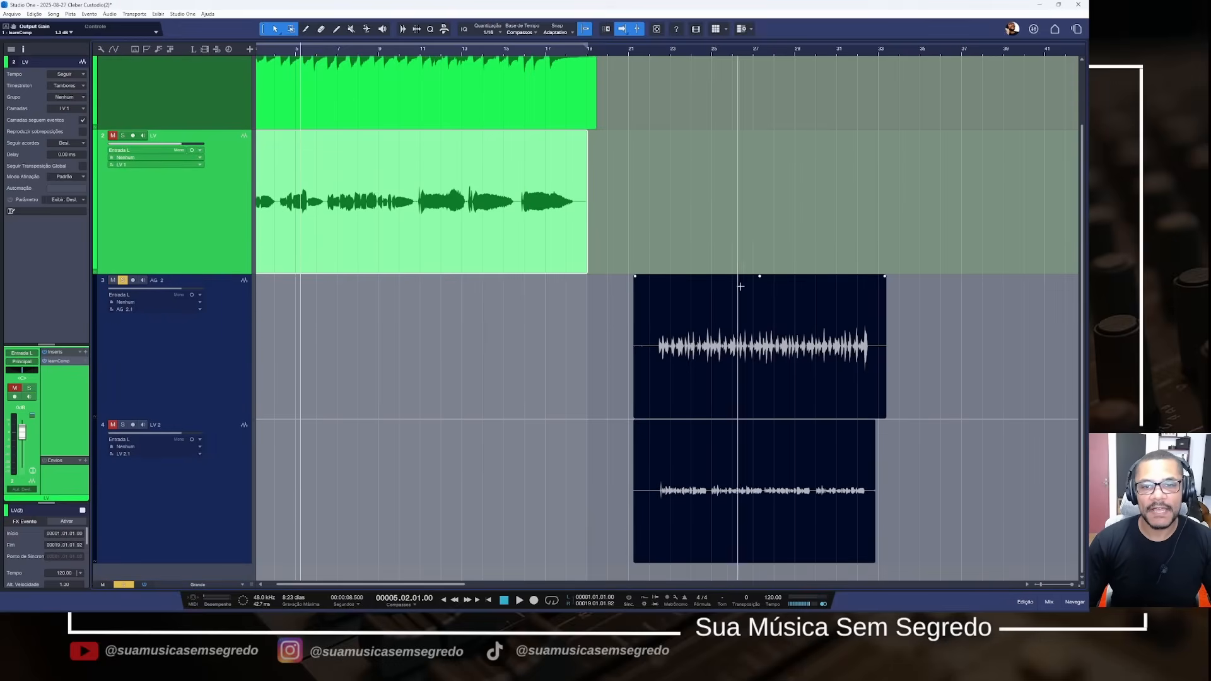
pyautogui.click(672, 238)
pyautogui.press('e')
pyautogui.press('e')
pyautogui.press('e')
pyautogui.click(632, 246)
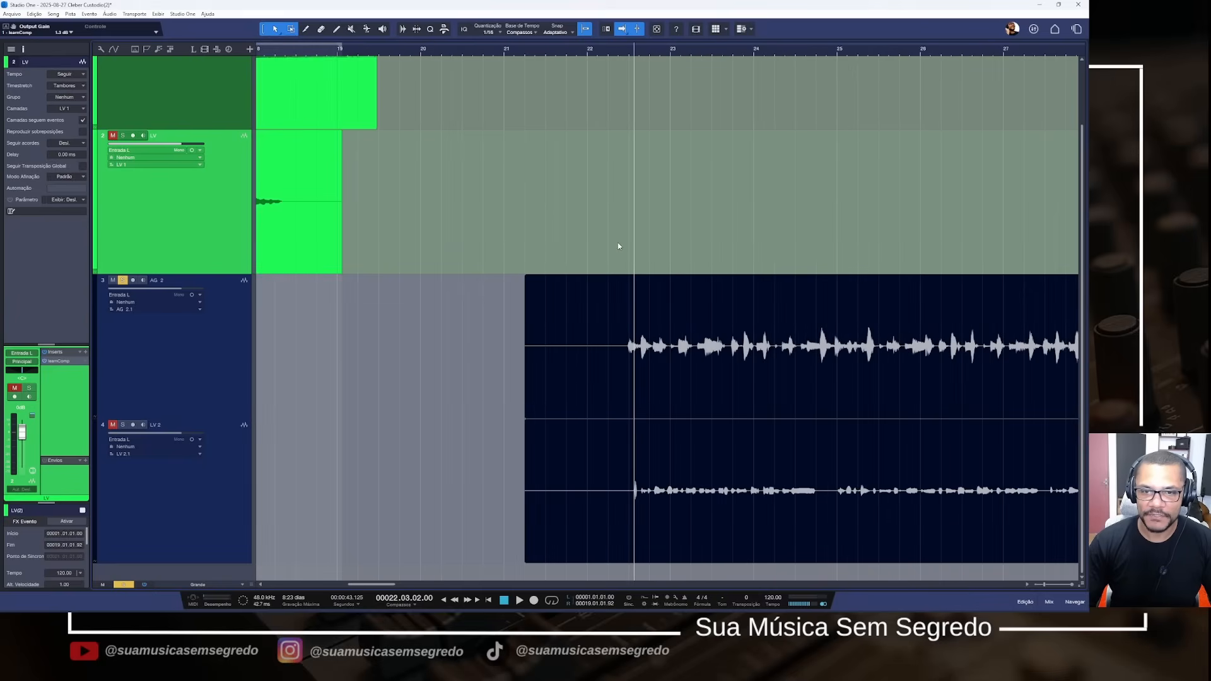
pyautogui.press('F3')
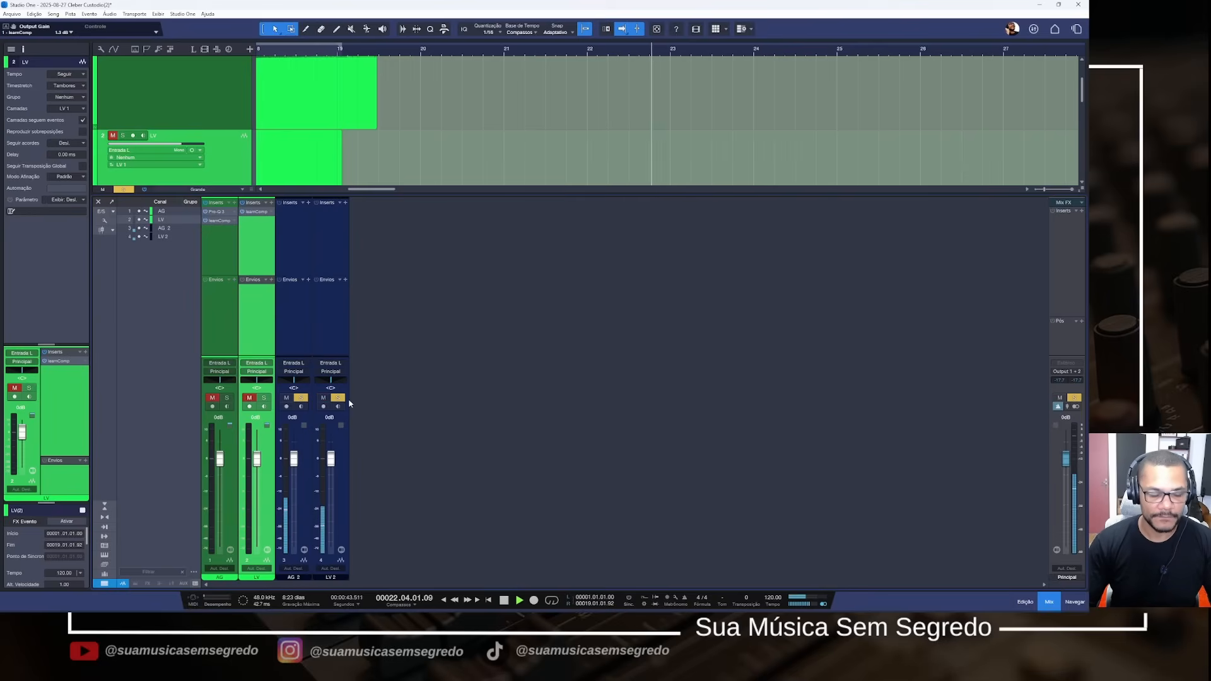
# Replay AG 2 and LV 2 in the arrangement and raise the volume of the LV 2 audio event
pyautogui.press('F3')
pyautogui.press('w')
pyautogui.press('w')
pyautogui.press('w')
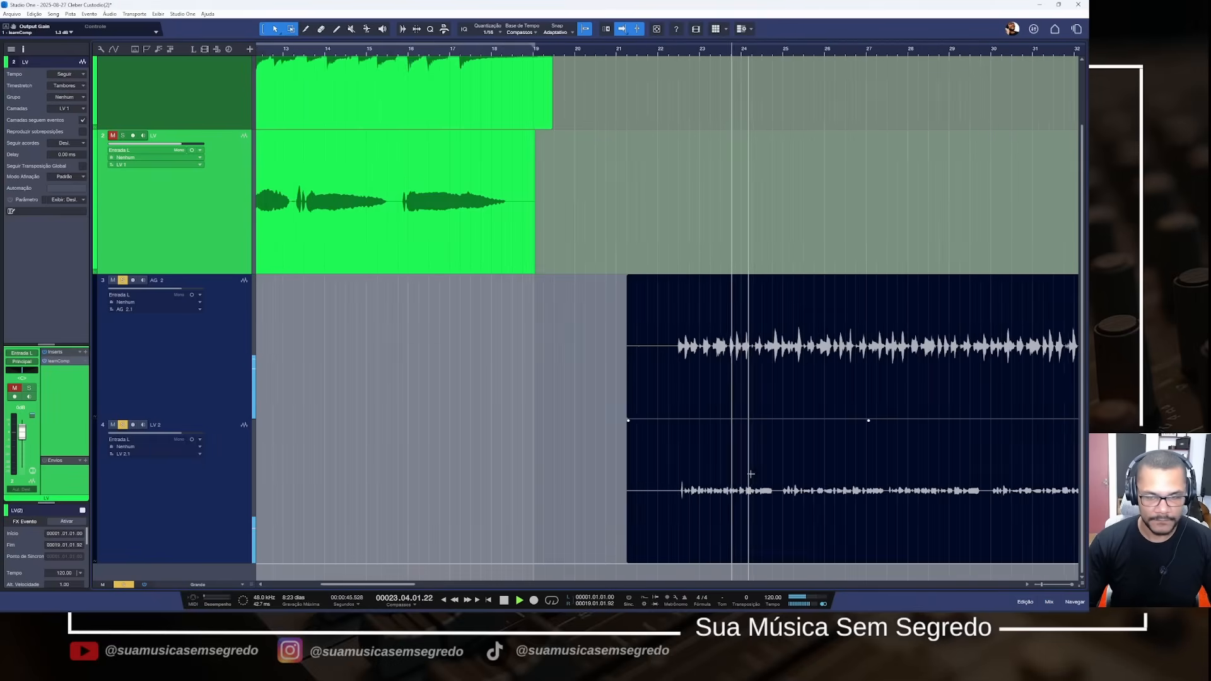
pyautogui.press('e')
pyautogui.press('e')
pyautogui.press('space')
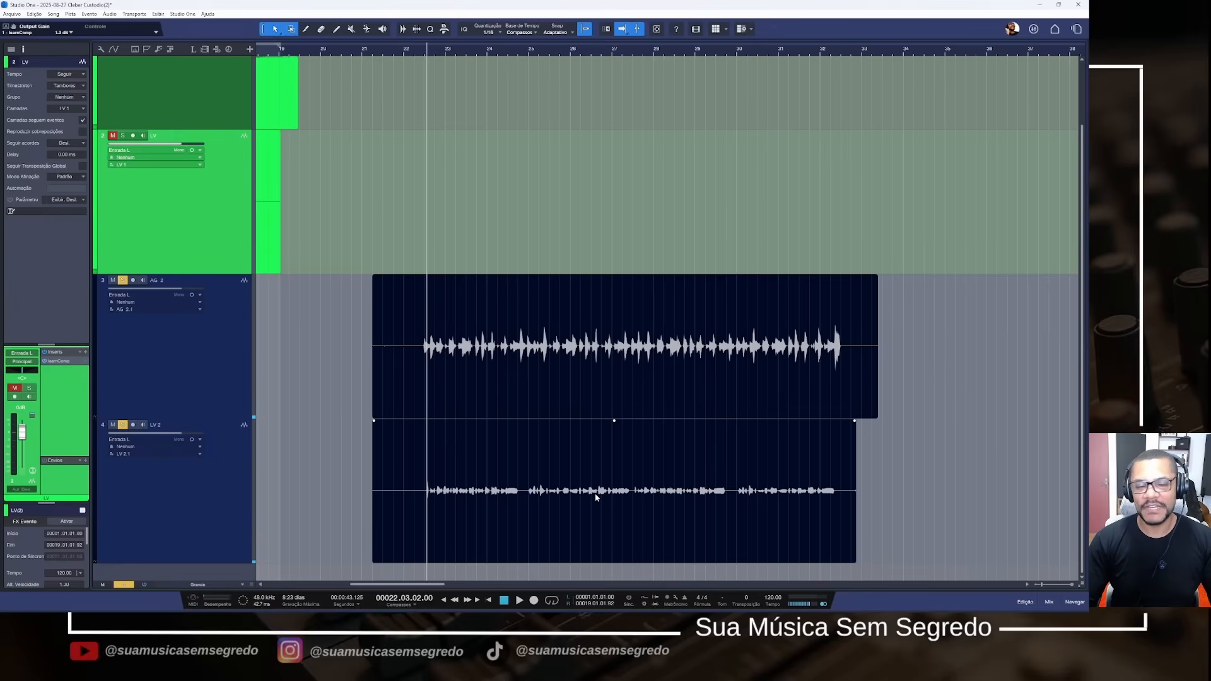
pyautogui.press('space')
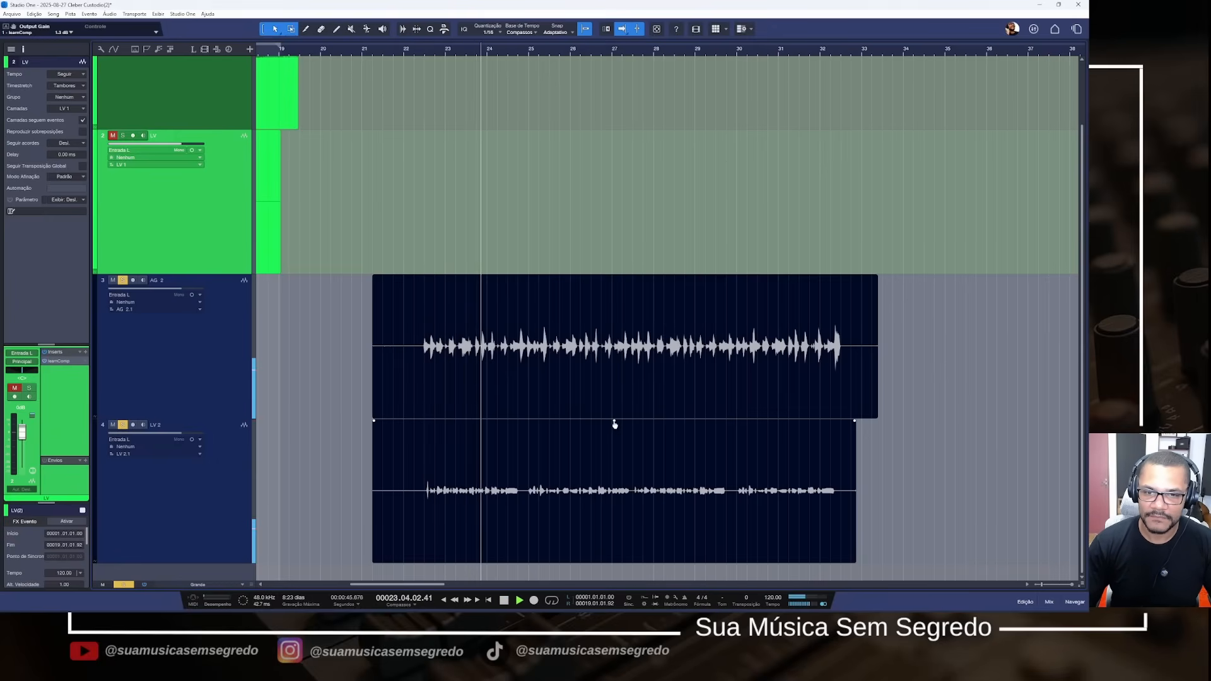
pyautogui.moveTo(614, 420)
pyautogui.mouseDown()
pyautogui.moveTo(620, 402)
pyautogui.moveTo(612, 422)
pyautogui.mouseUp()
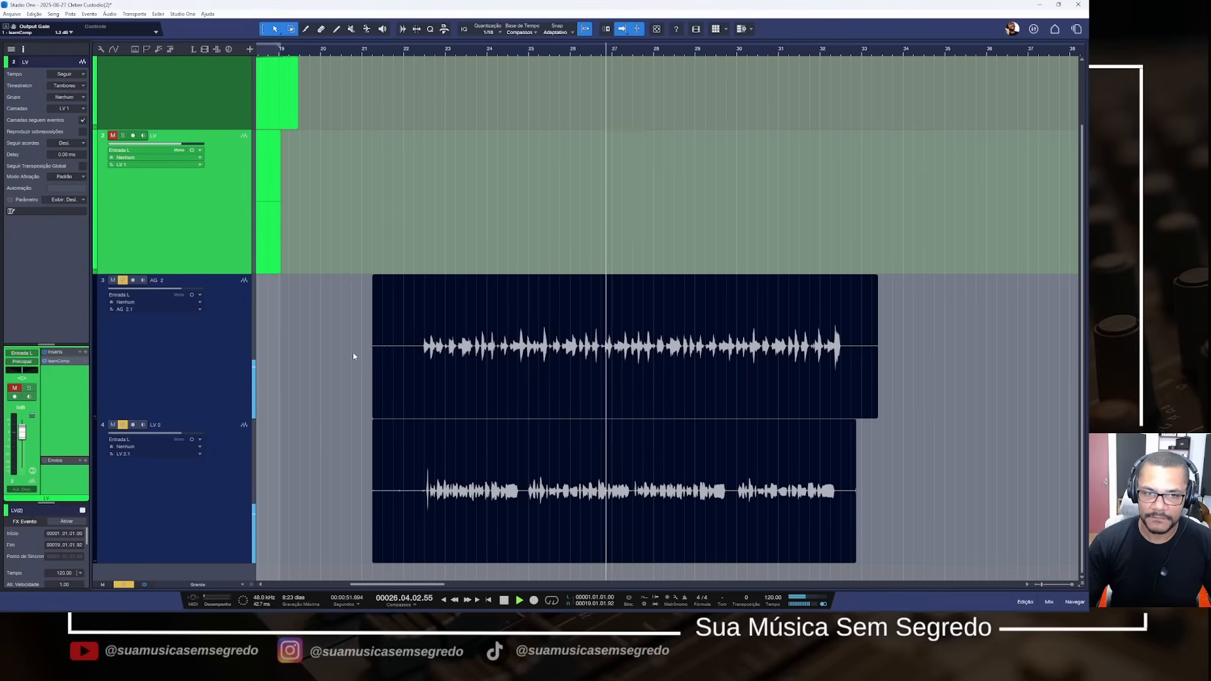
# With snapping off, trim the empty audio before and after the performances from both the AG 2 and LV 2 events
pyautogui.moveTo(354, 352); pyautogui.dragTo(417, 459)
pyautogui.click(587, 29)
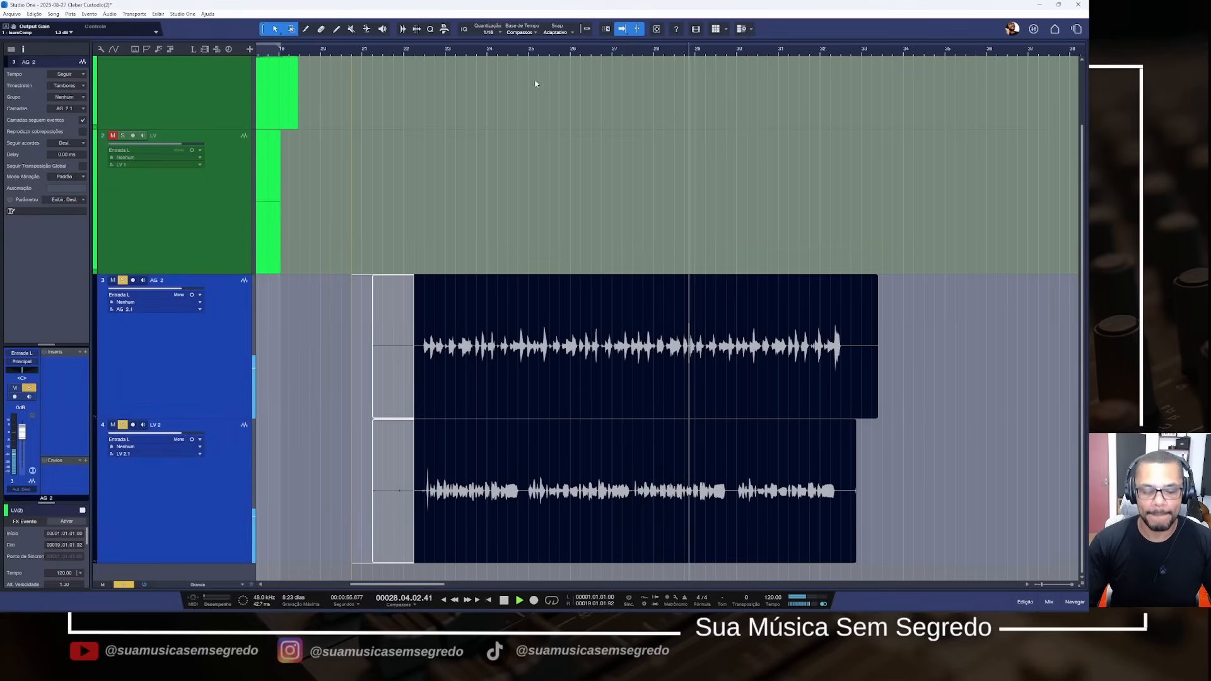
pyautogui.press('Delete')
pyautogui.moveTo(320, 334); pyautogui.dragTo(444, 451)
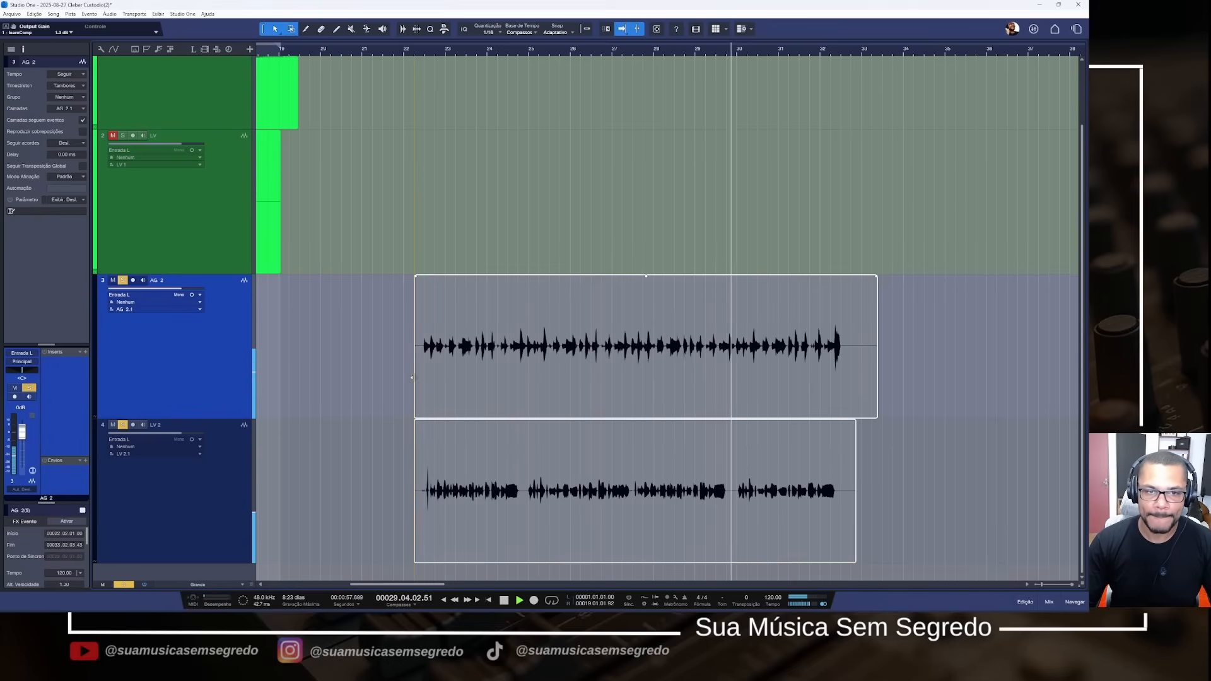
pyautogui.moveTo(414, 381); pyautogui.dragTo(422, 382)
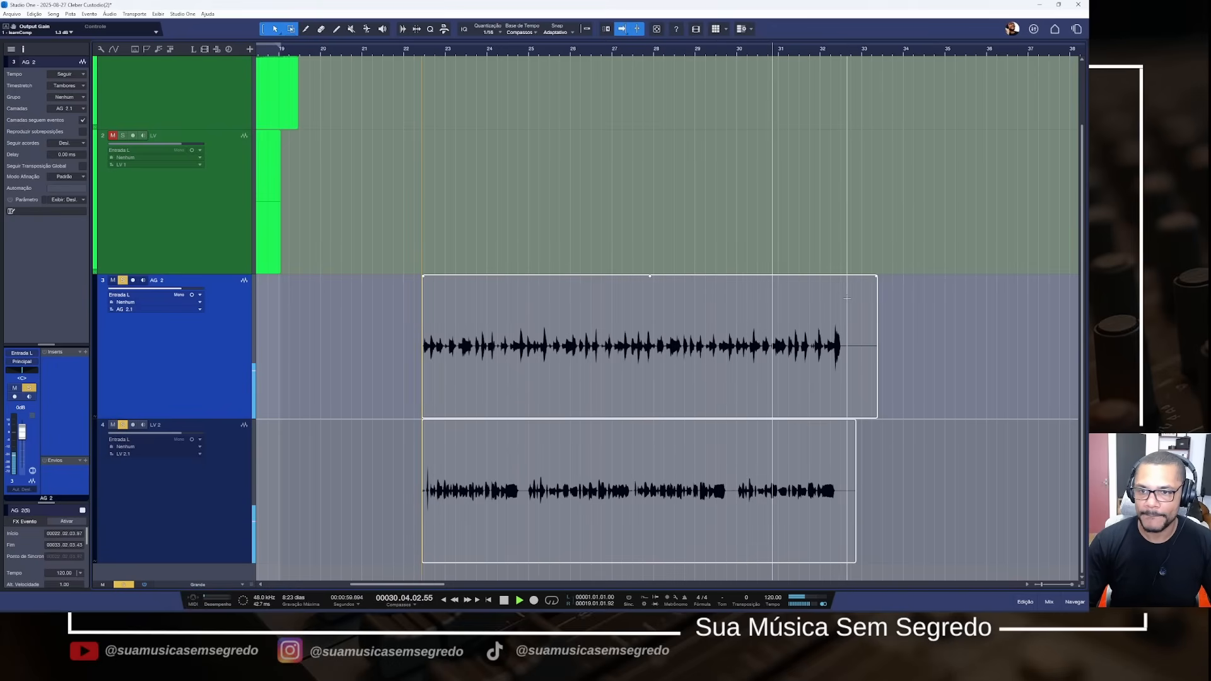
pyautogui.moveTo(847, 309); pyautogui.dragTo(922, 453)
pyautogui.press('Delete')
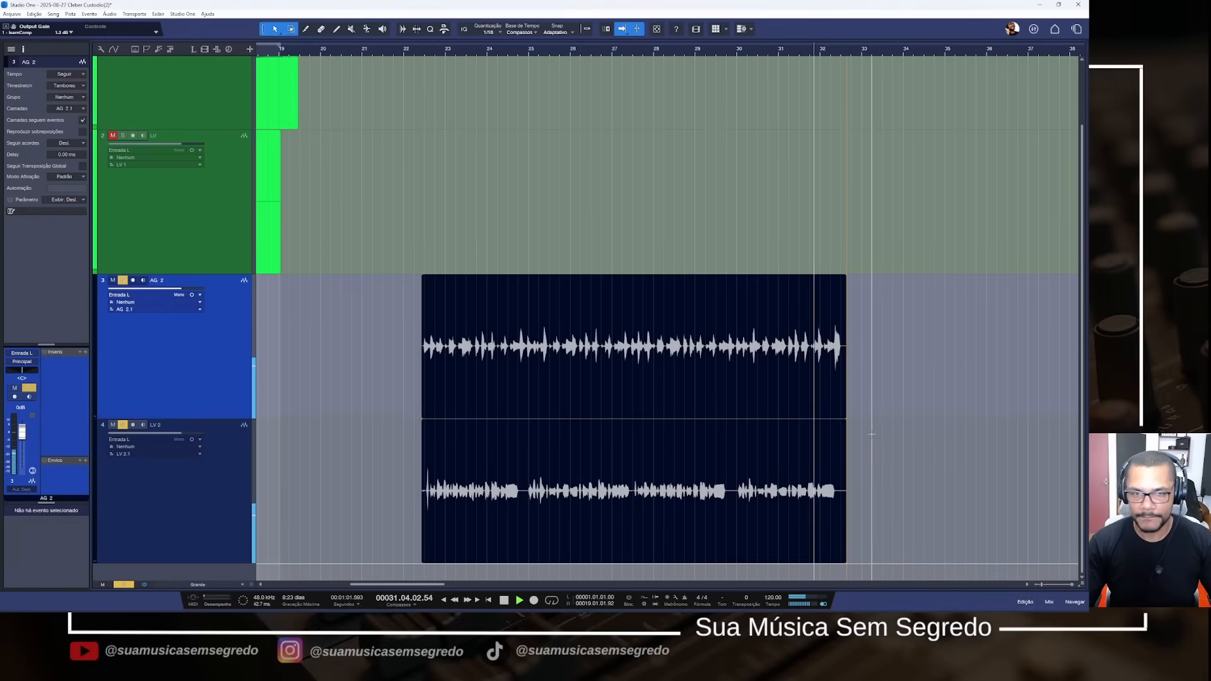
# Place the playhead just before the trimmed AG 2 and LV 2 events, reduce the track heights, and play both events
pyautogui.press('F3')
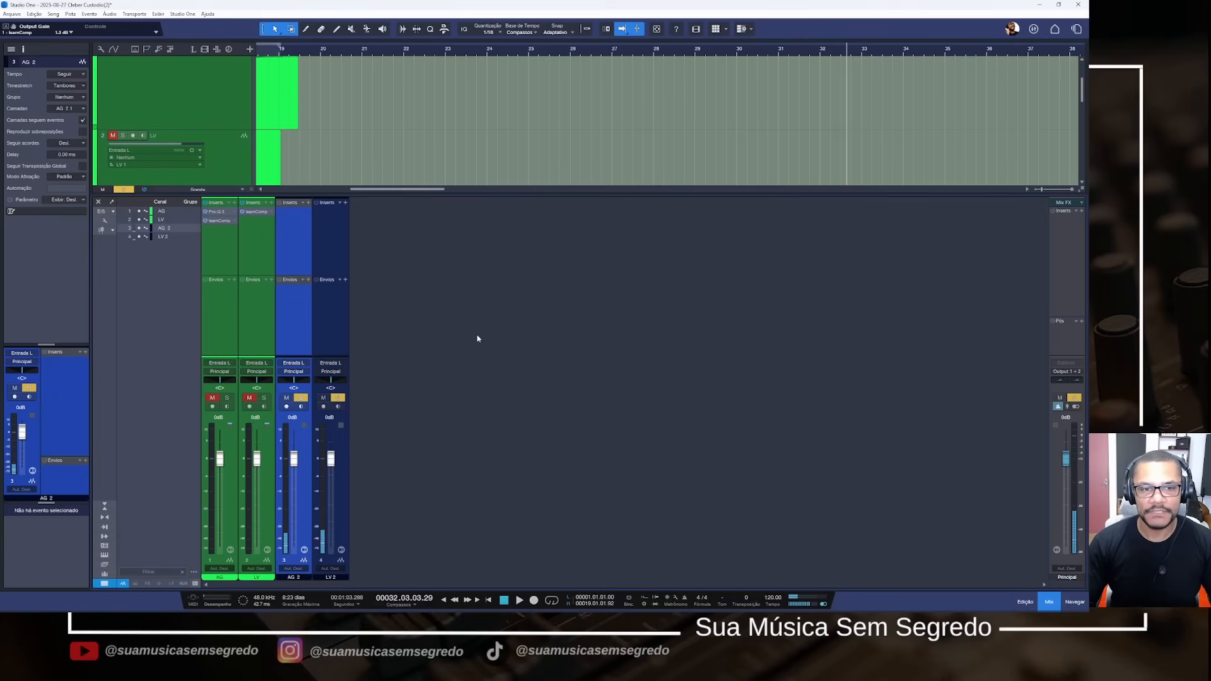
pyautogui.click(320, 231)
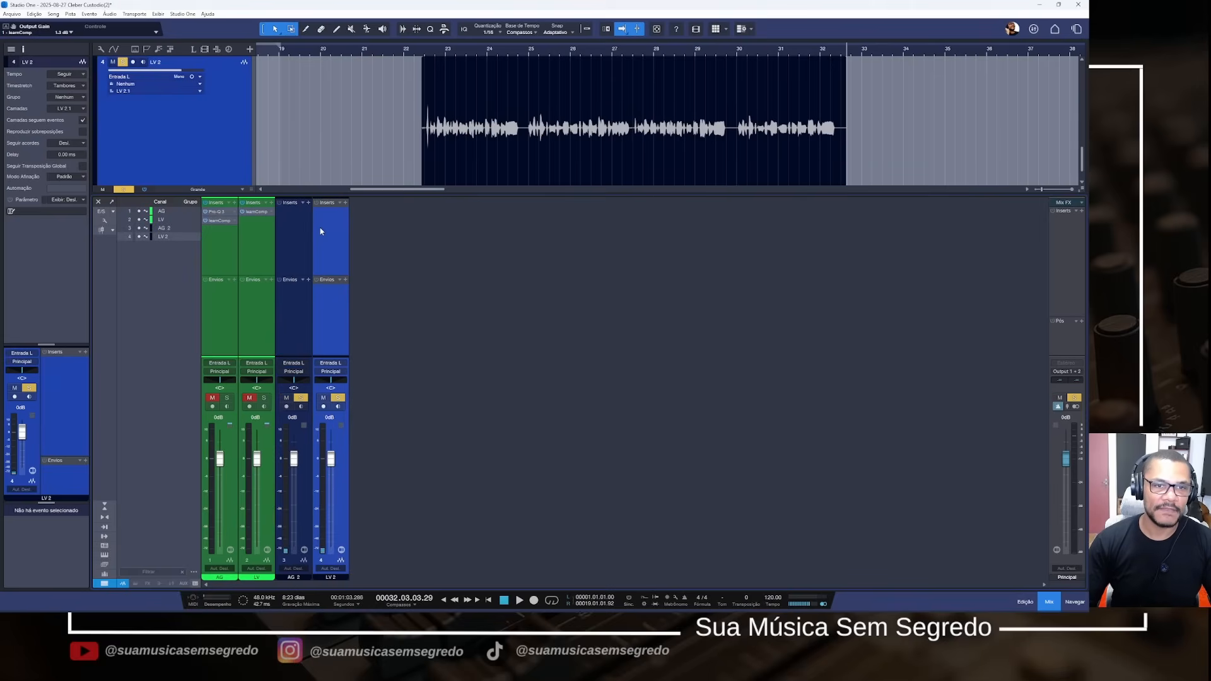
pyautogui.click(301, 237)
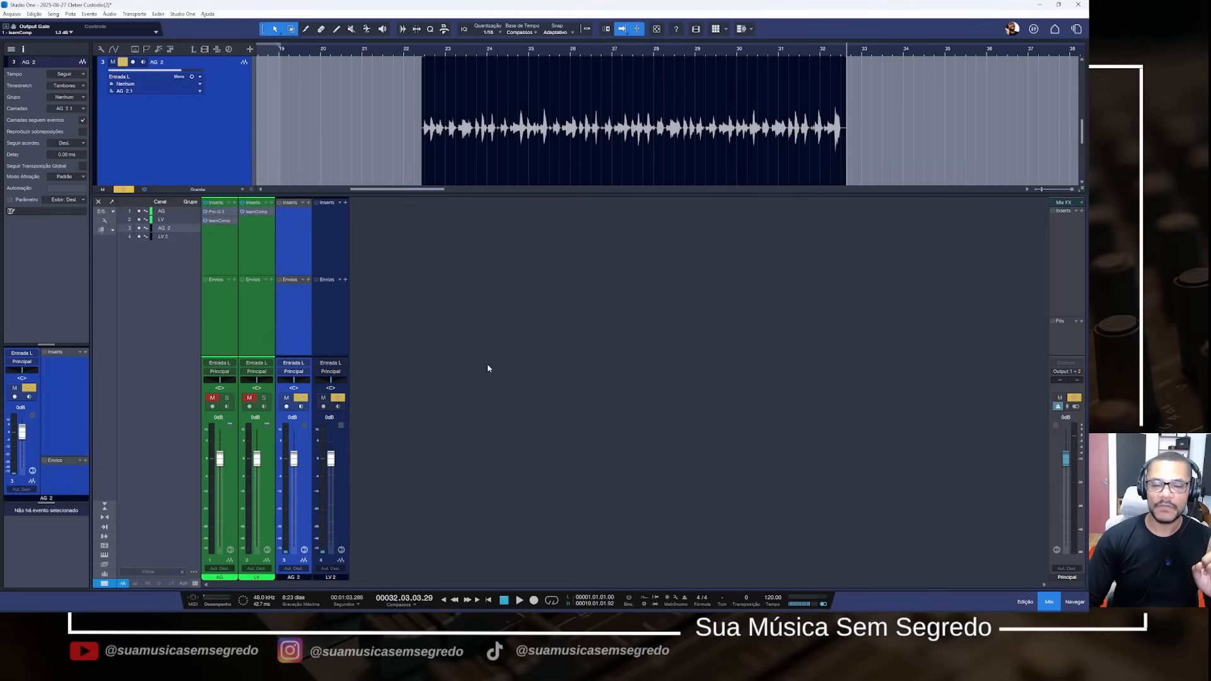
pyautogui.press('F3')
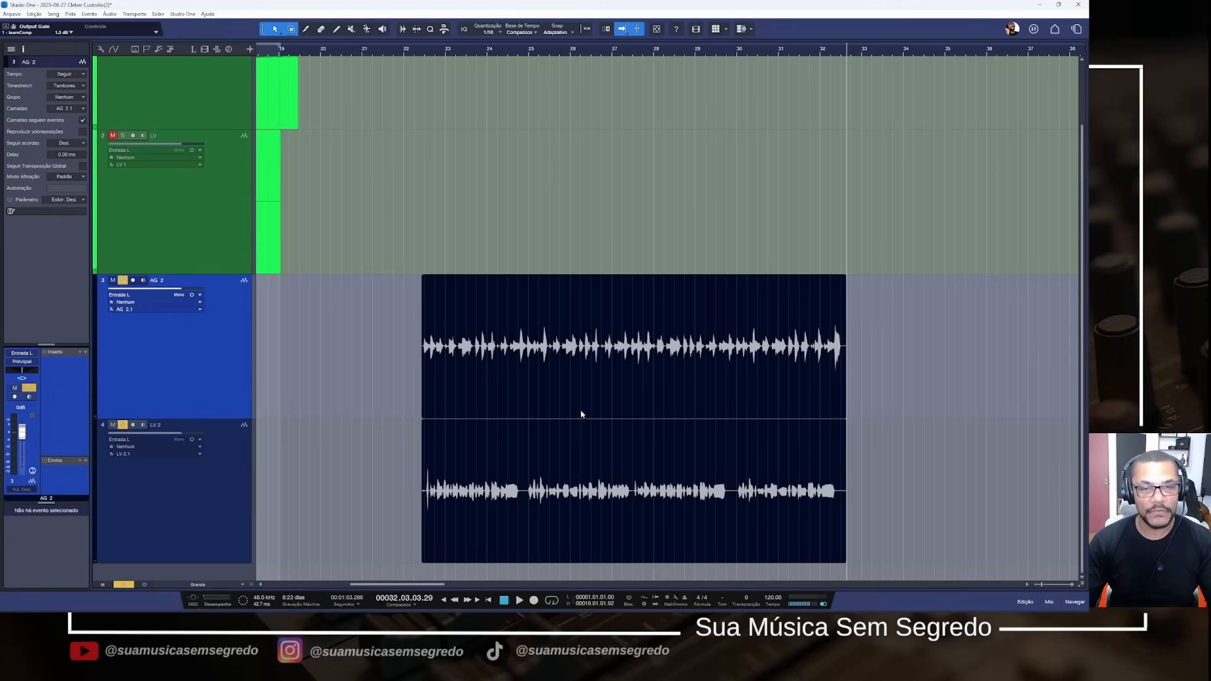
pyautogui.click(420, 240)
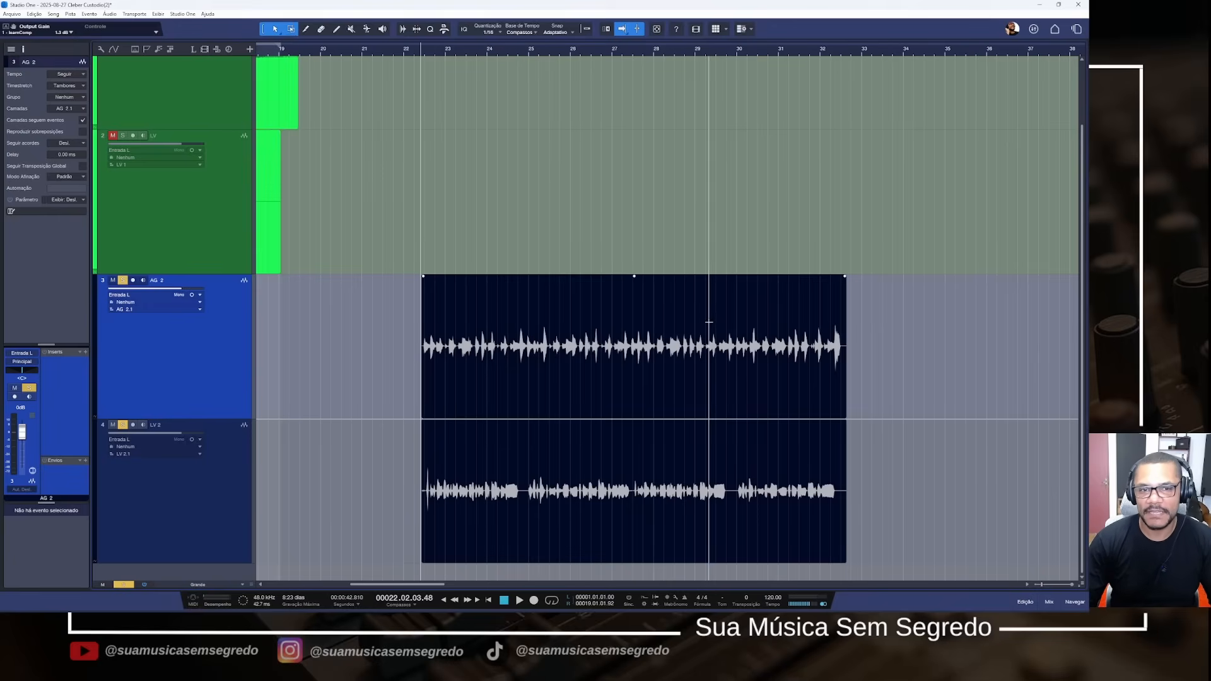
pyautogui.scroll(-4, 707, 331)
pyautogui.scroll(-1, 708, 333)
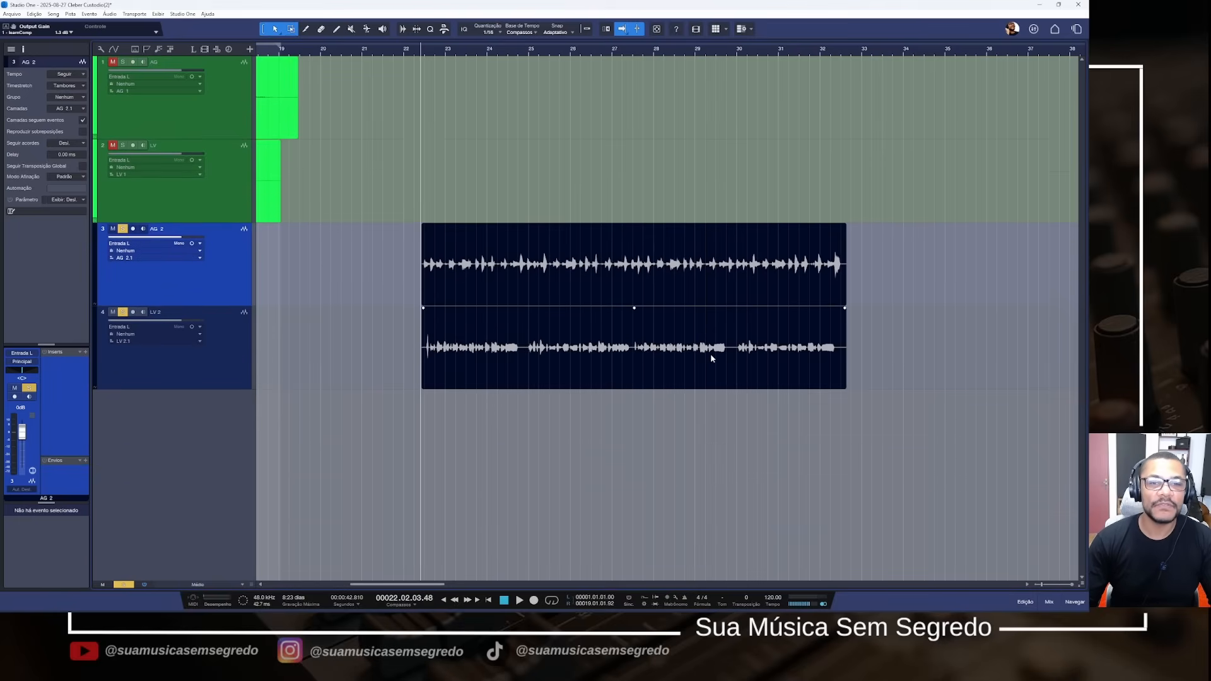
pyautogui.press('space')
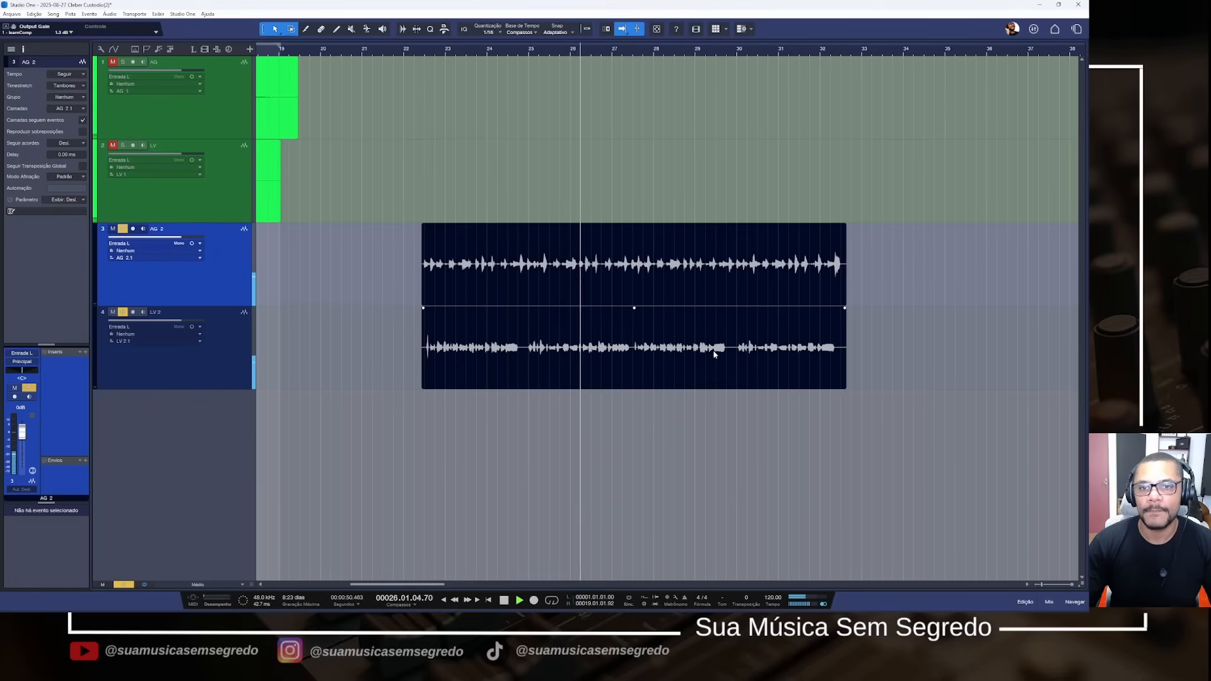
pyautogui.press('space')
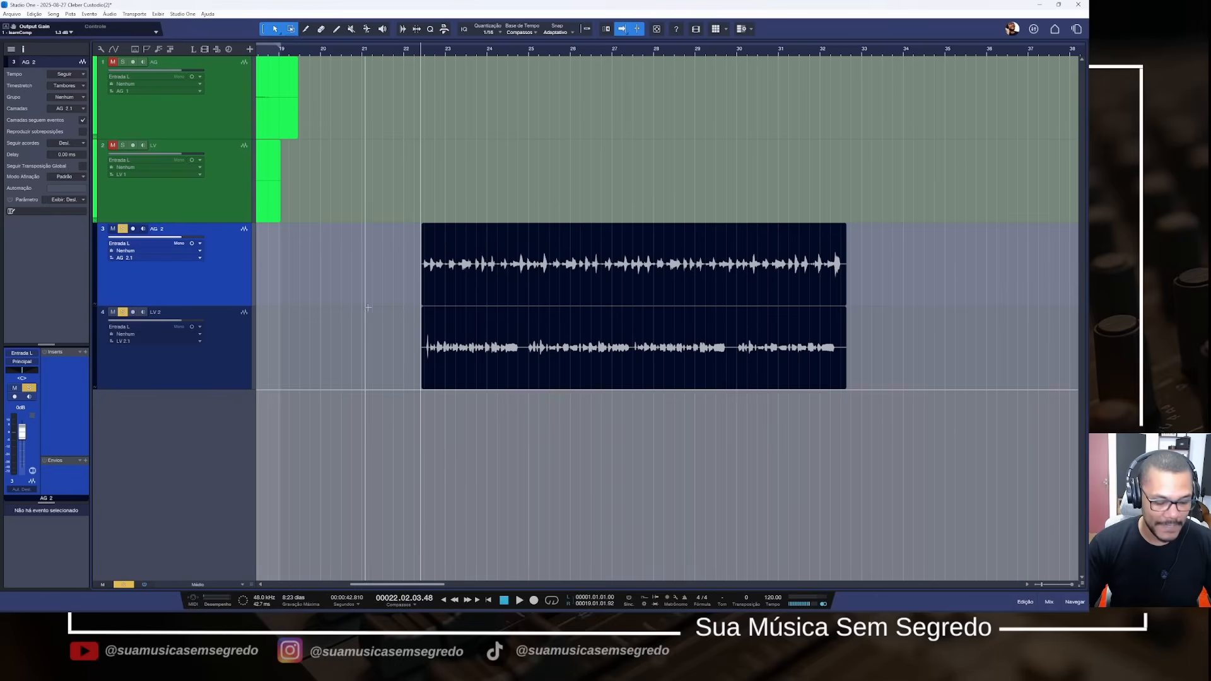
# Insert learnComp on AG 2 and show its advanced compression controls
pyautogui.press('F3')
pyautogui.click(308, 203)
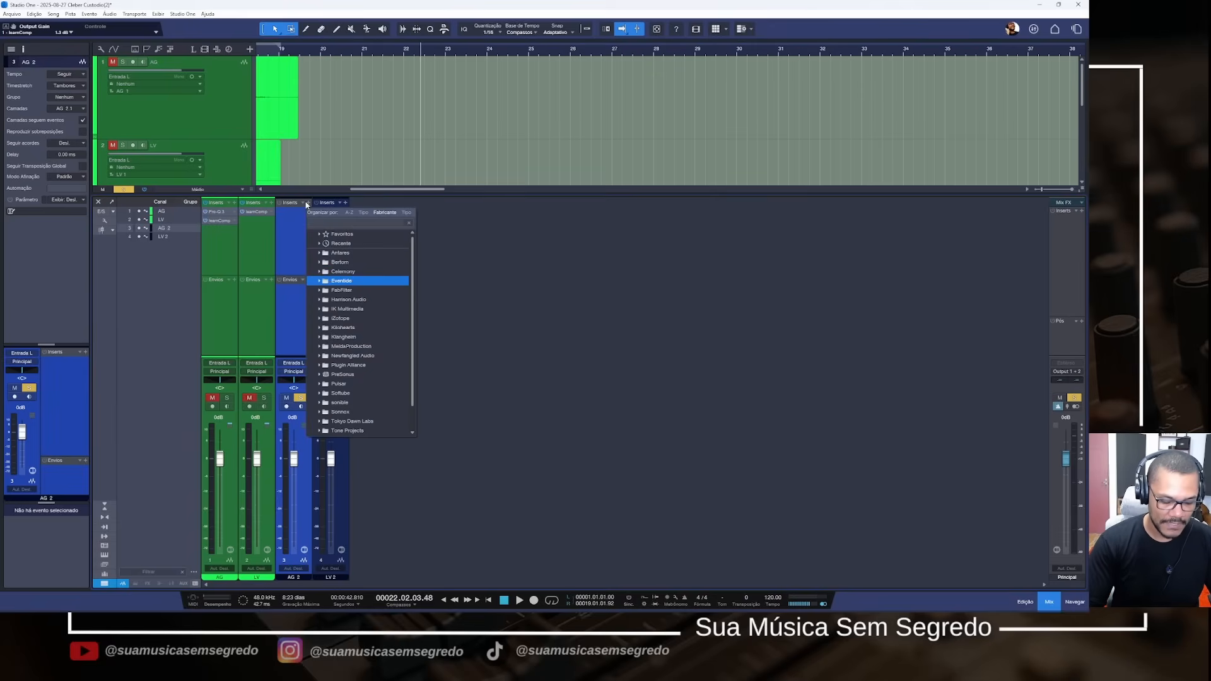
pyautogui.write('lear')
pyautogui.click(379, 253)
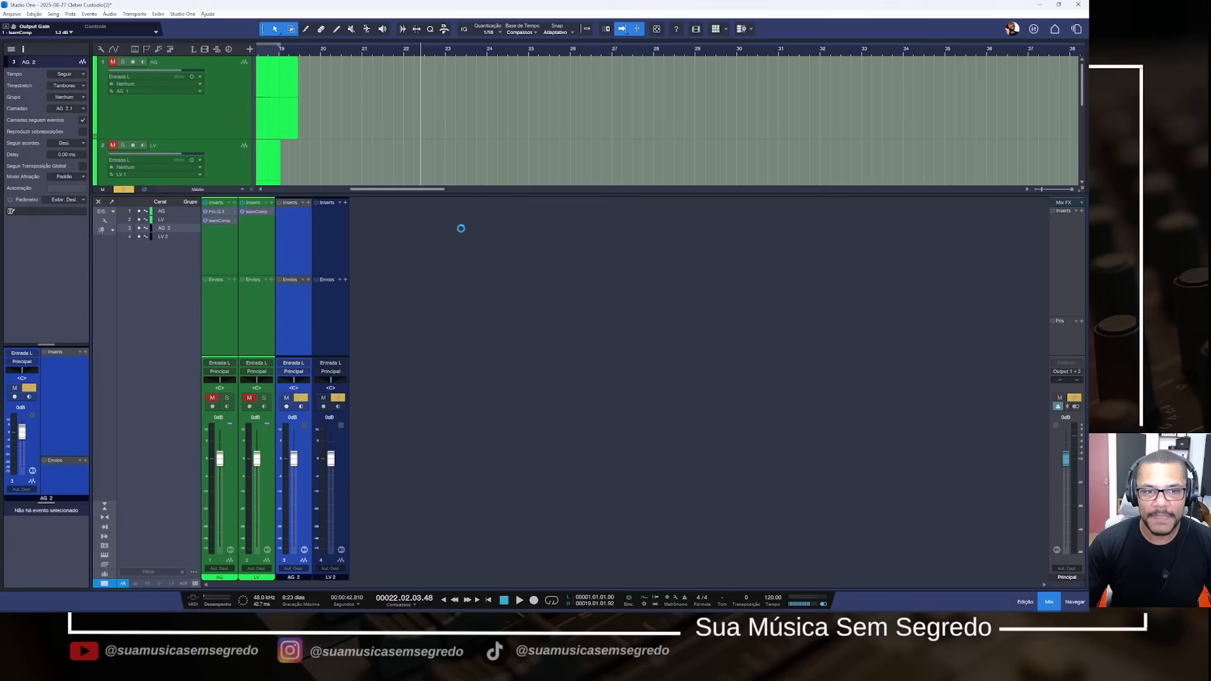
pyautogui.moveTo(640, 224); pyautogui.dragTo(510, 138)
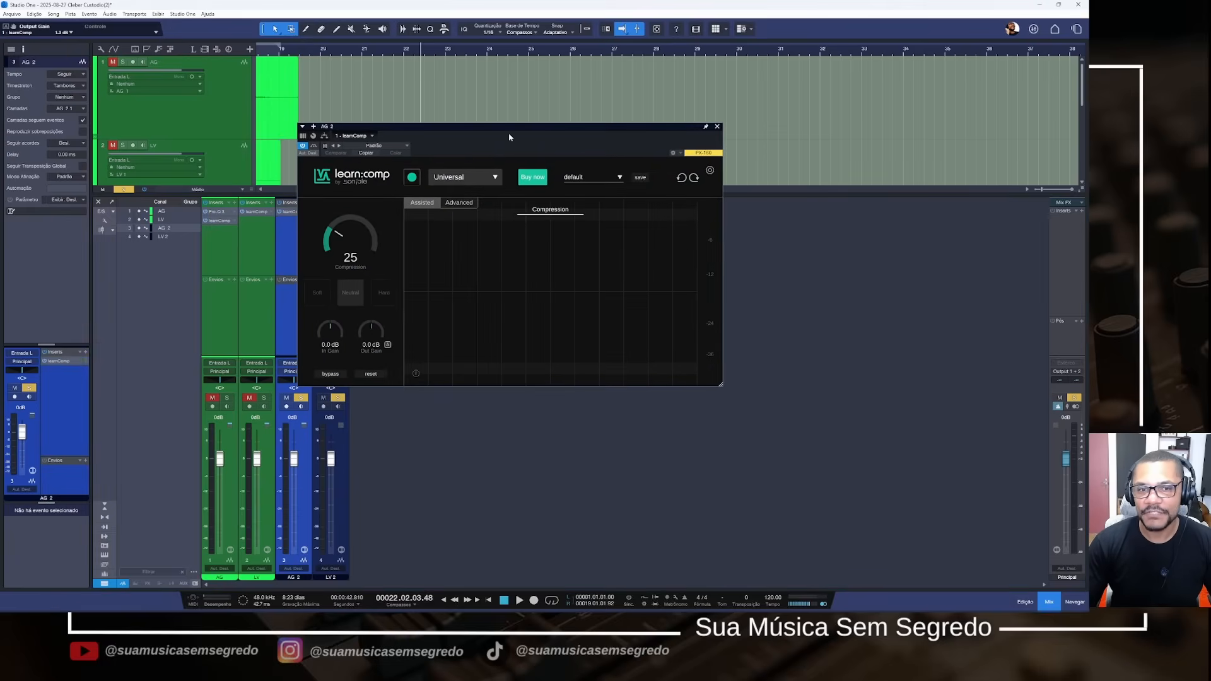
pyautogui.click(463, 203)
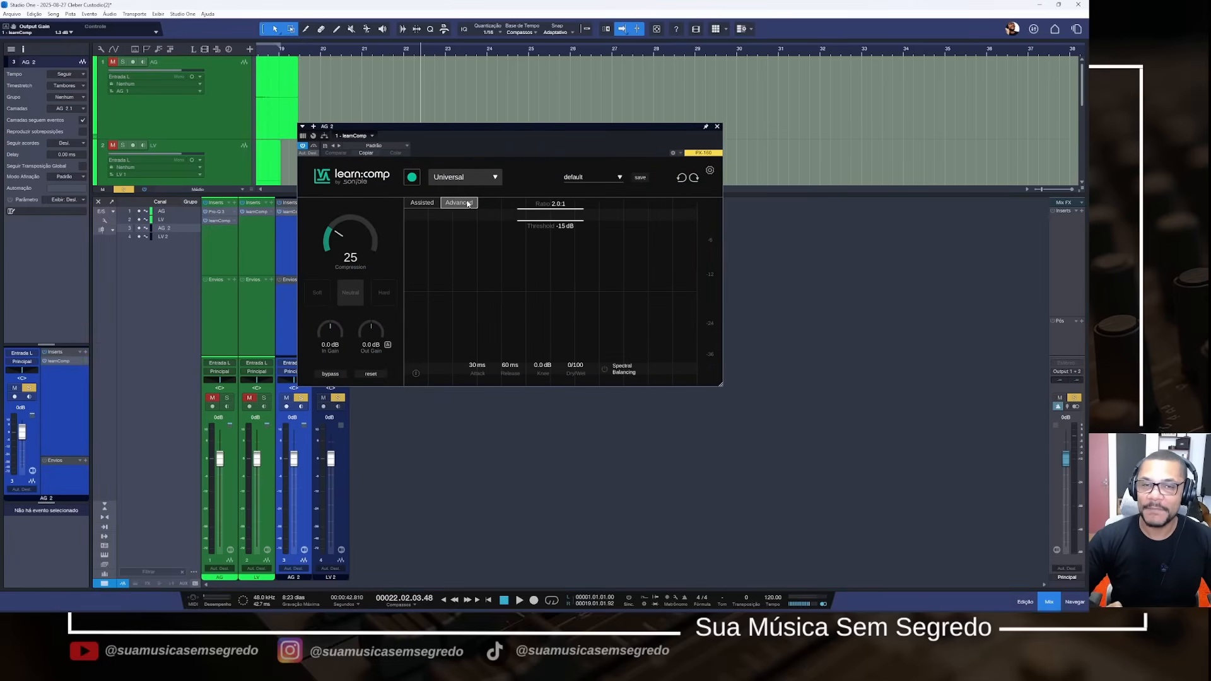
# During playback, set AG 2's learnComp to a 5.3:1 ratio, -27 dB threshold, 137 ms attack and 1 ms release
pyautogui.moveTo(567, 210); pyautogui.dragTo(561, 237)
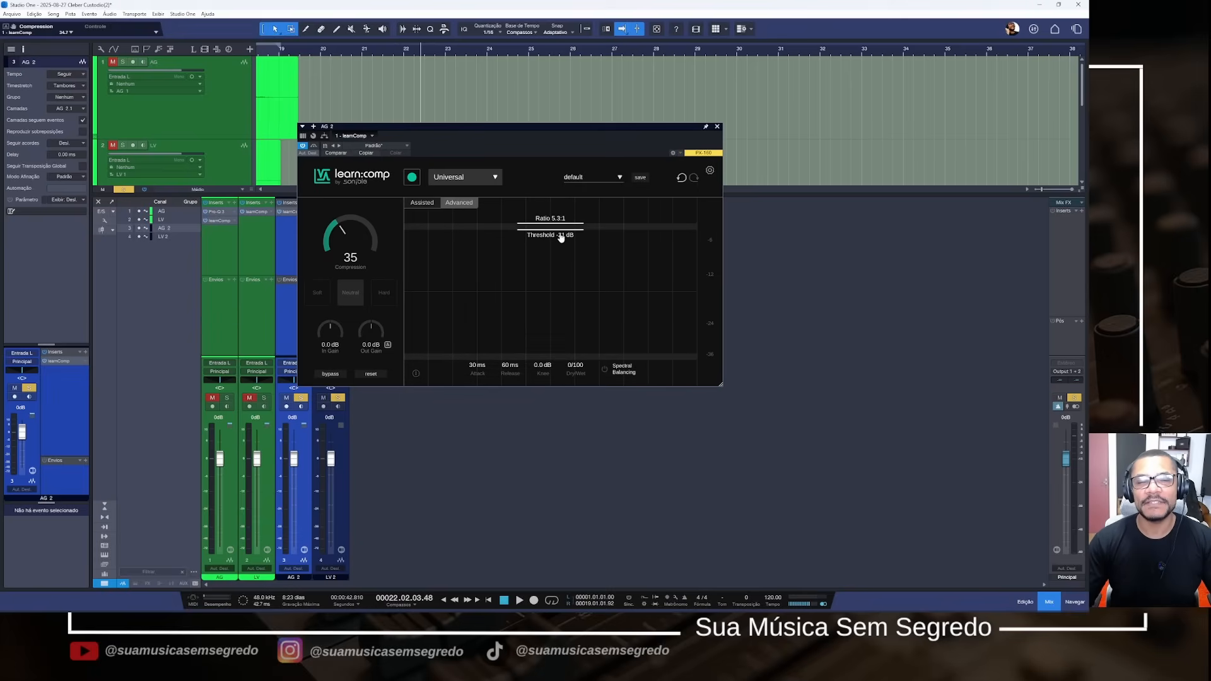
pyautogui.press('space')
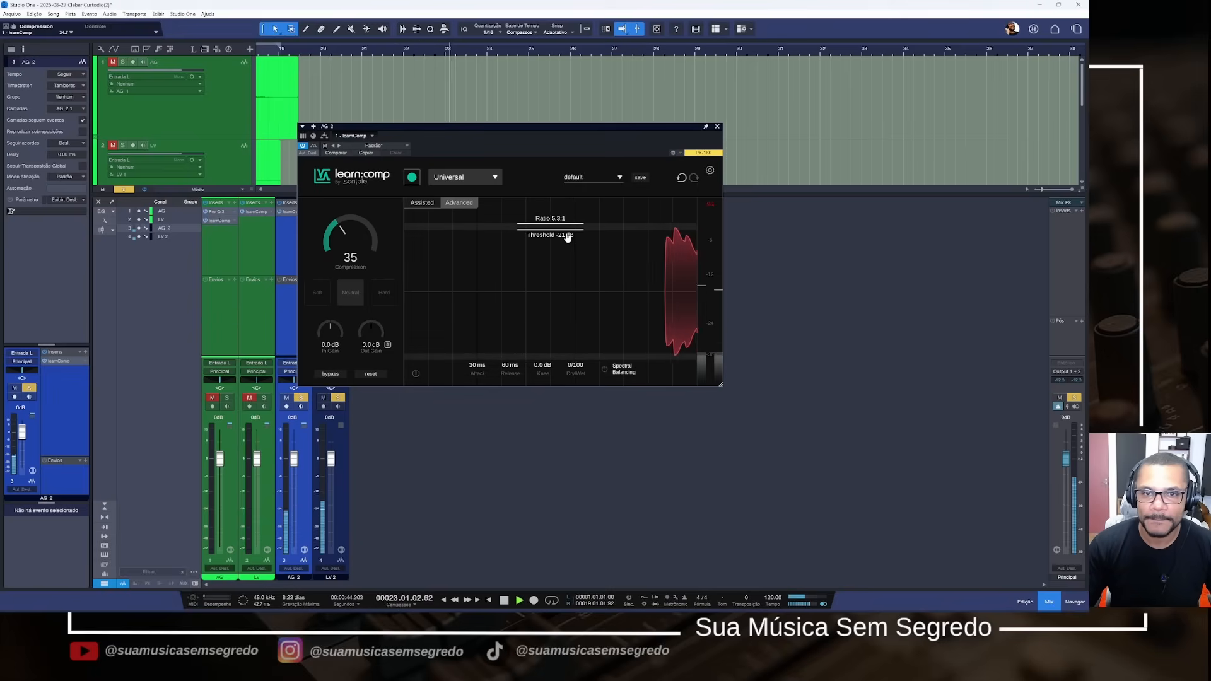
pyautogui.moveTo(557, 239); pyautogui.dragTo(552, 247)
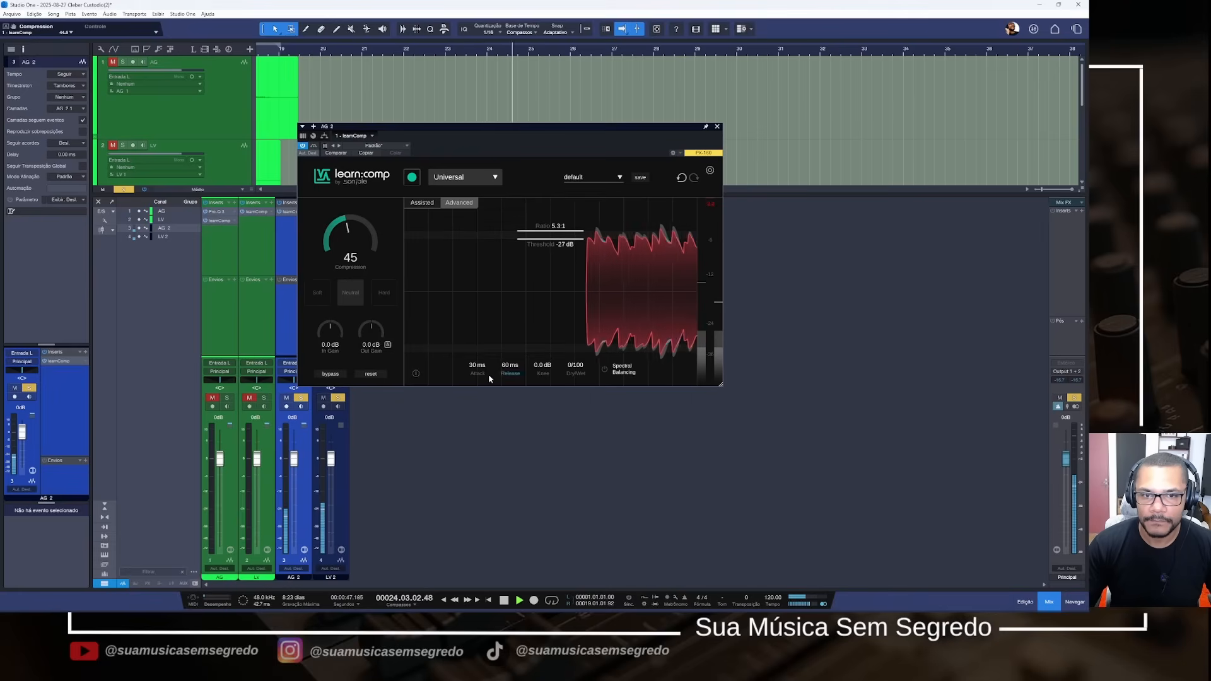
pyautogui.moveTo(489, 373); pyautogui.dragTo(514, 411)
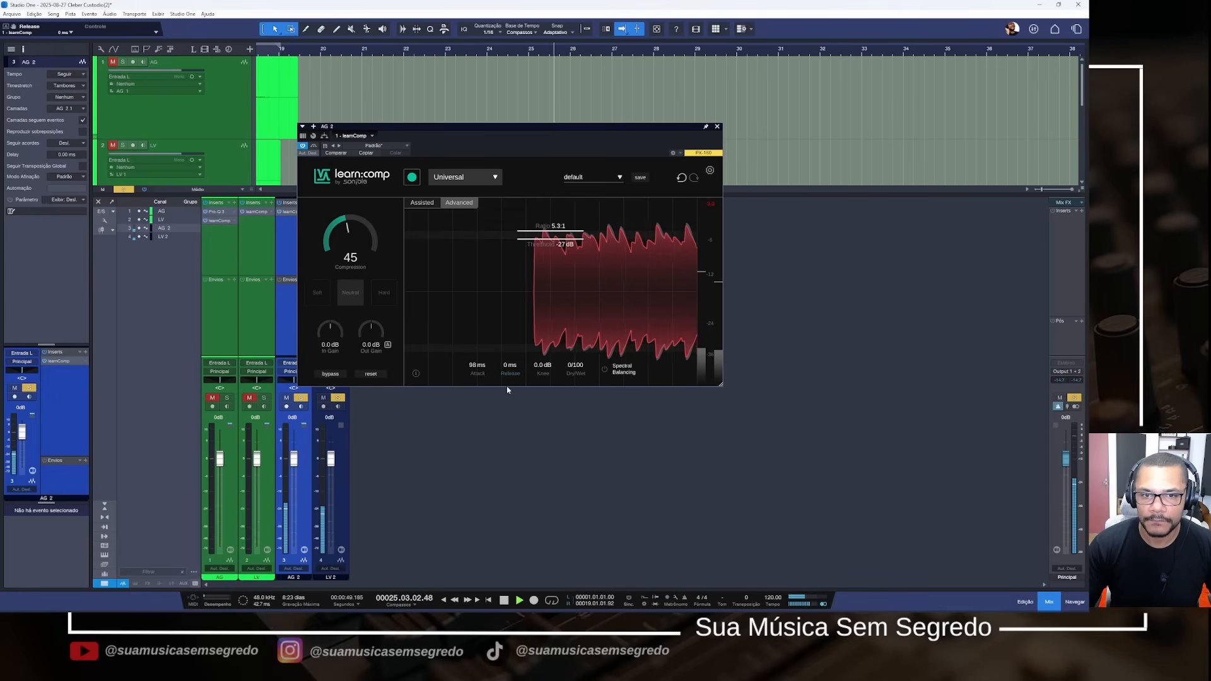
pyautogui.moveTo(479, 370)
pyautogui.mouseDown()
pyautogui.moveTo(484, 360)
pyautogui.moveTo(515, 366)
pyautogui.moveTo(485, 369)
pyautogui.mouseUp()
pyautogui.click(516, 371)
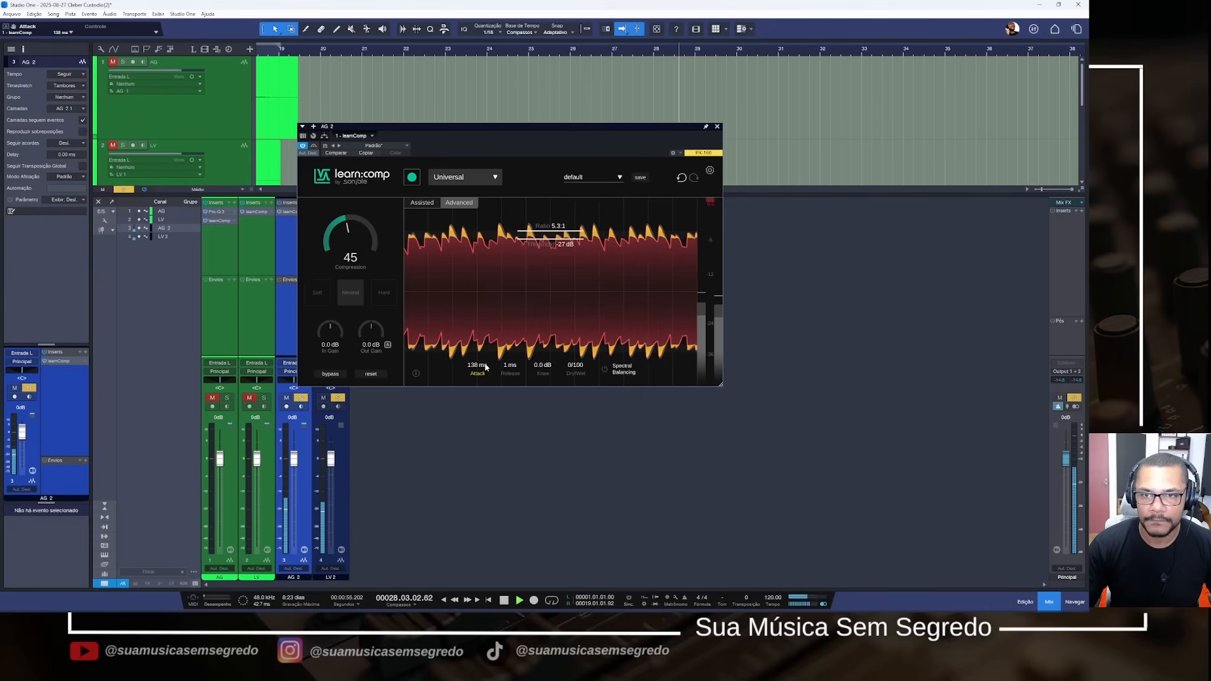
# Set the output gain of AG 2's learnComp to 0.8 dB, comparing the compressed sound with bypass during playback
pyautogui.click(314, 146)
pyautogui.click(314, 146)
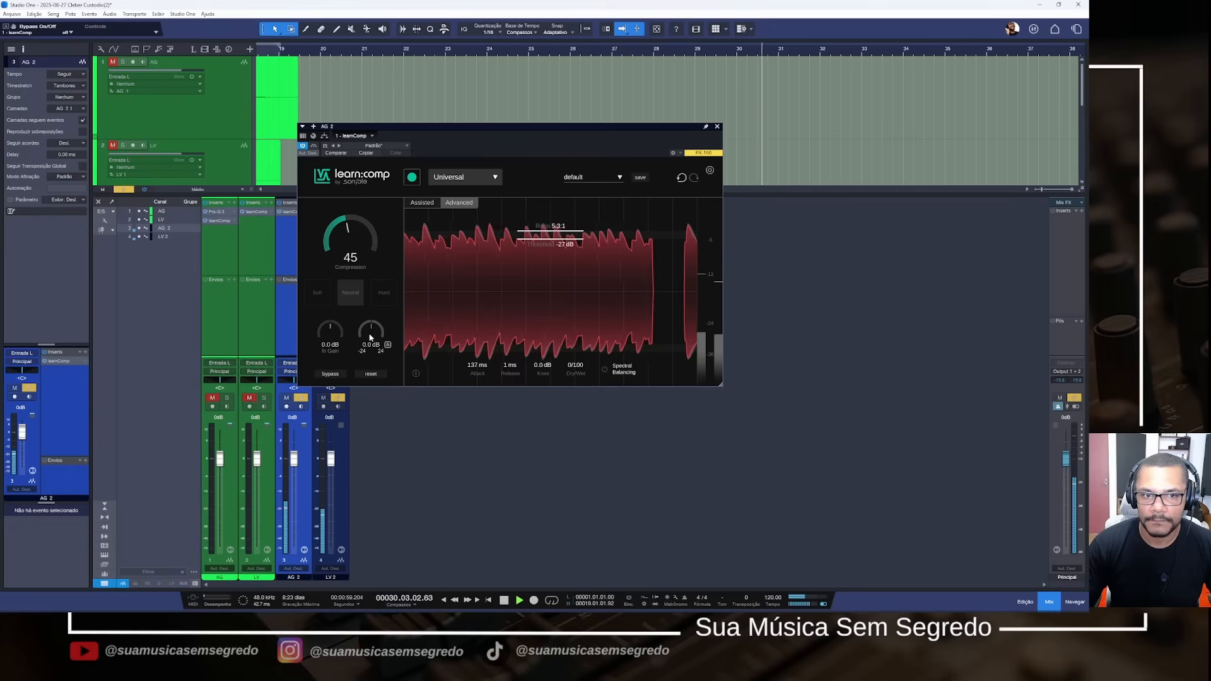
pyautogui.moveTo(373, 332); pyautogui.dragTo(375, 326)
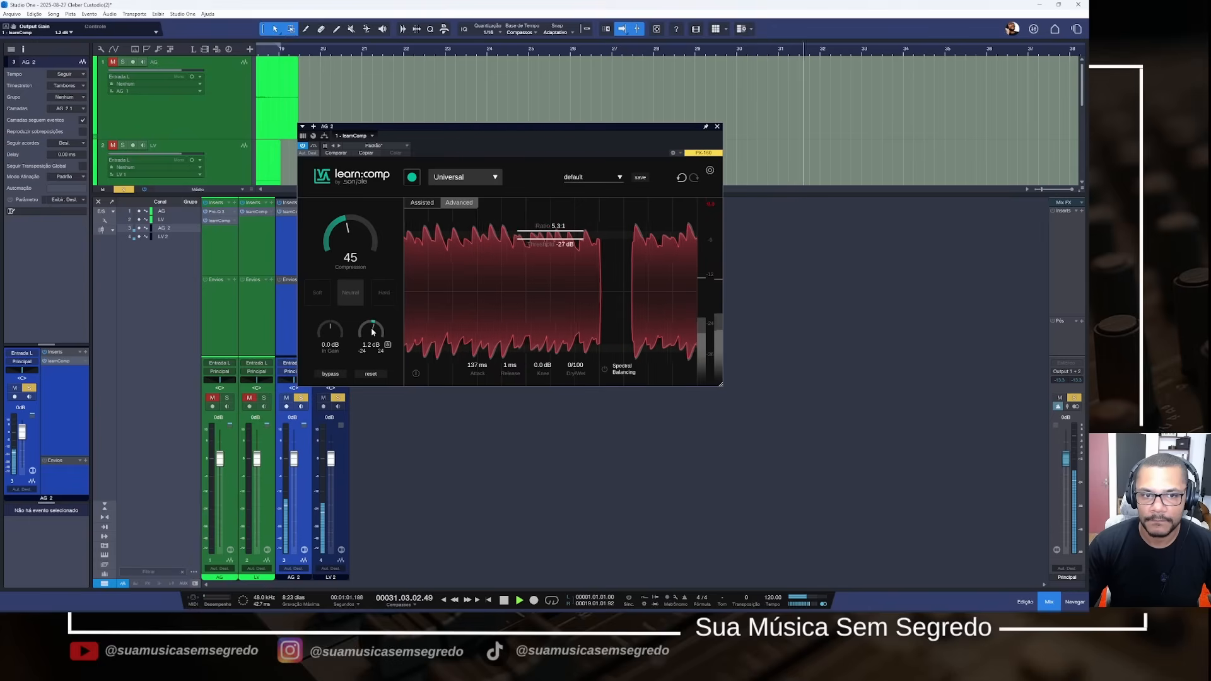
pyautogui.press('space')
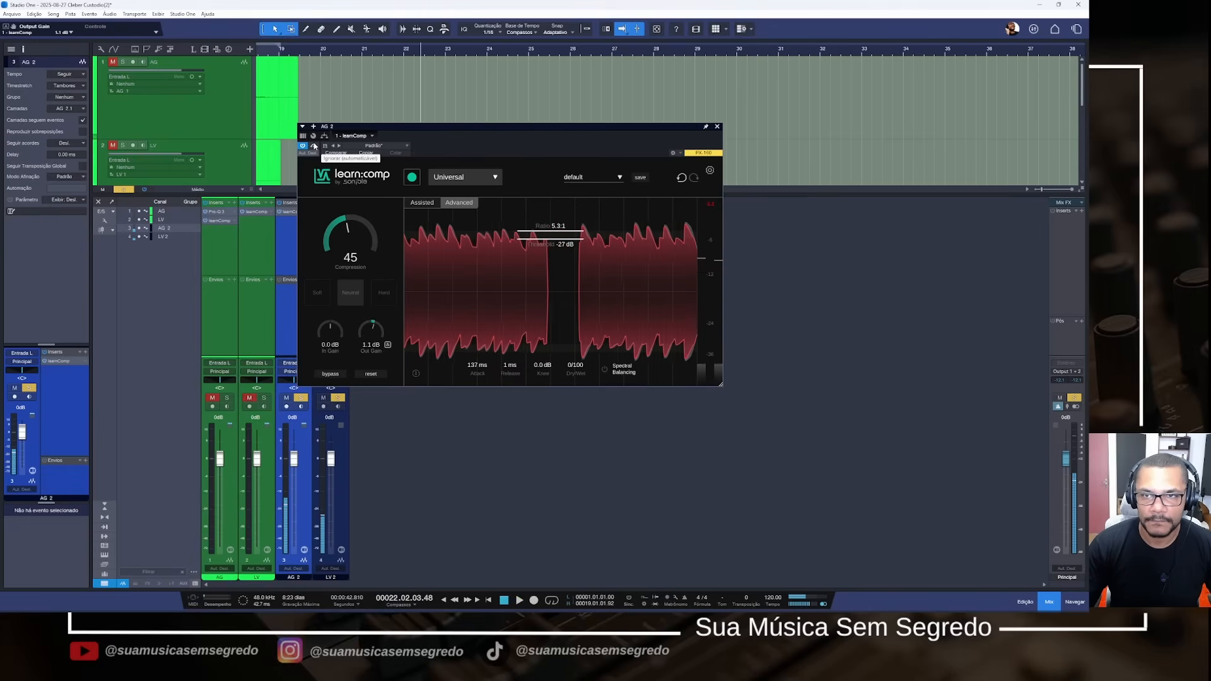
pyautogui.click(314, 146)
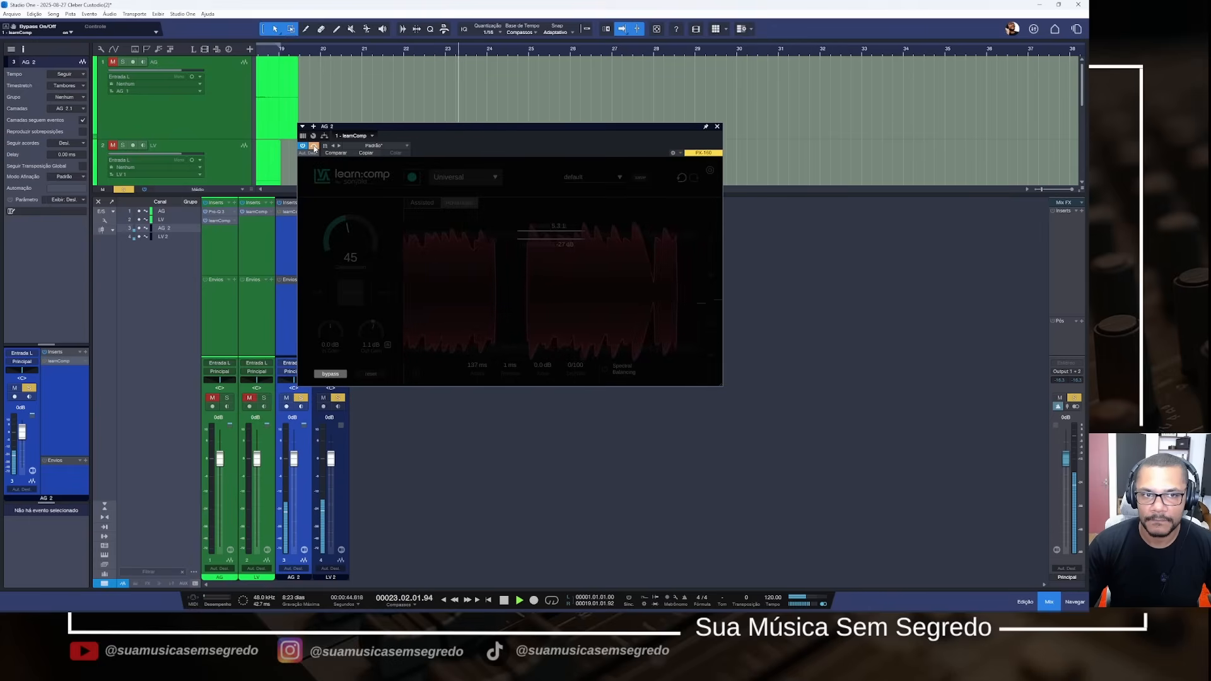
pyautogui.click(314, 147)
pyautogui.moveTo(367, 336); pyautogui.dragTo(367, 340)
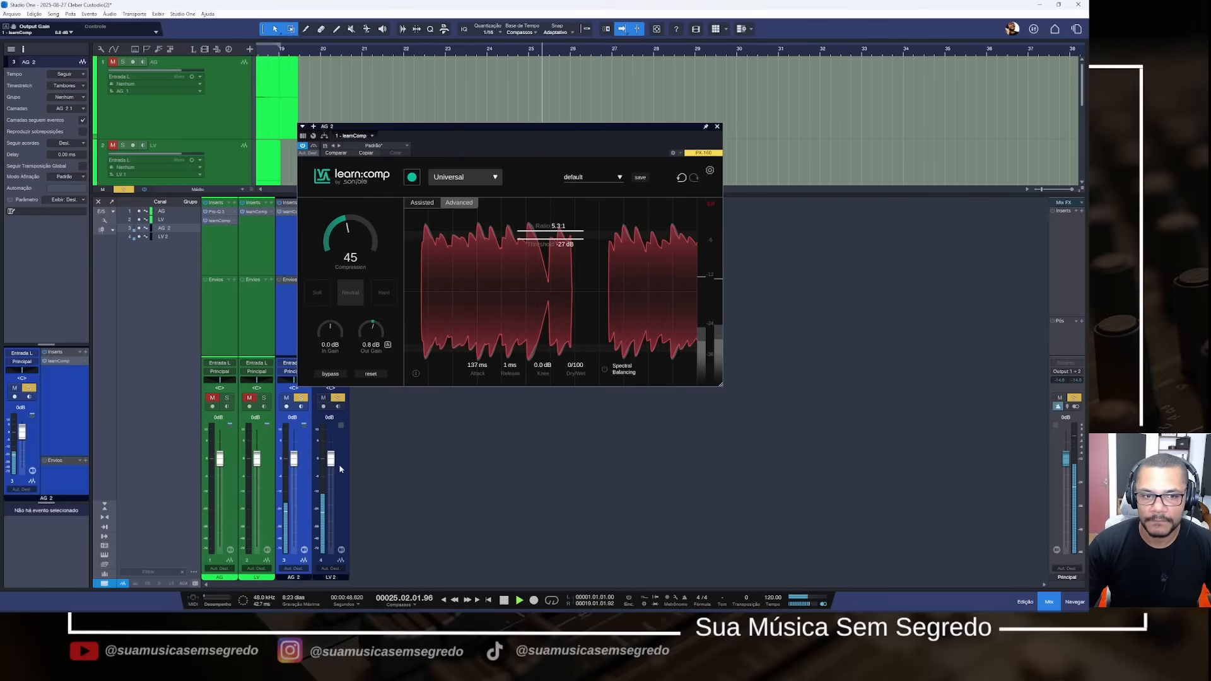
pyautogui.click(314, 147)
pyautogui.click(314, 147)
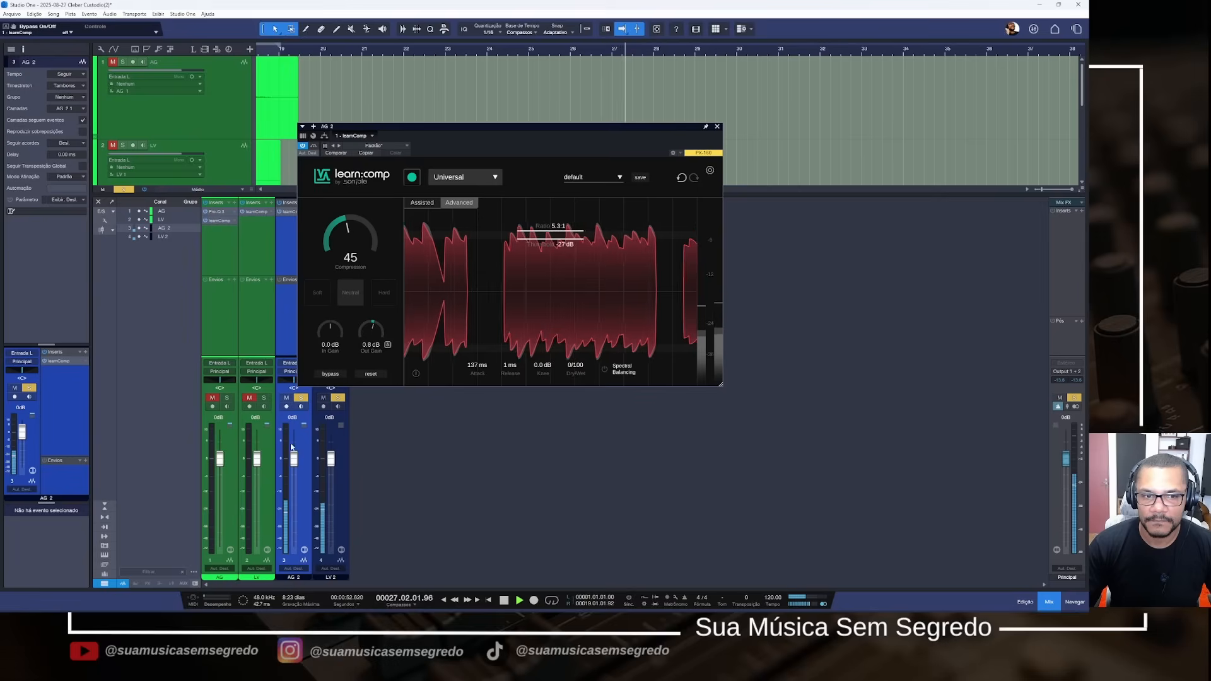
# Raise the LV 2 channel volume to about +1.3 dB, close AG 2's learnComp and stop playback
pyautogui.moveTo(327, 468); pyautogui.dragTo(335, 465)
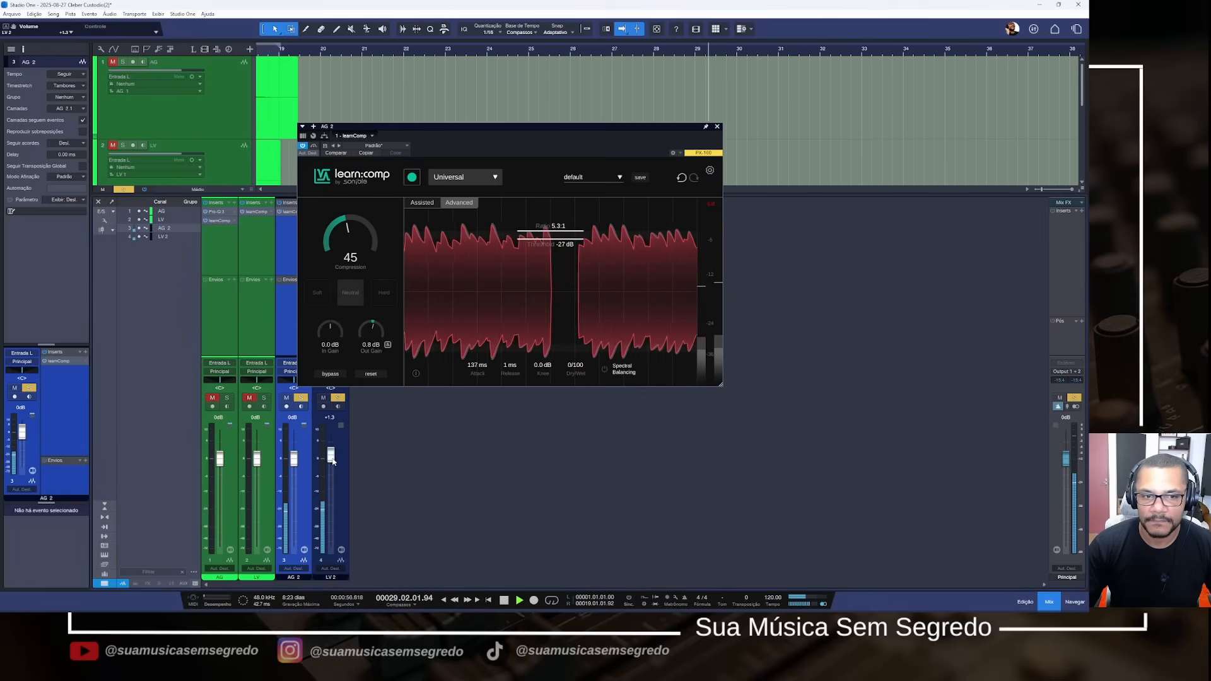
pyautogui.click(717, 126)
pyautogui.press('space')
# Insert Pro-Q 3 on AG 2 and move it ahead of learnComp in the insert chain
pyautogui.click(345, 202)
pyautogui.write('pro')
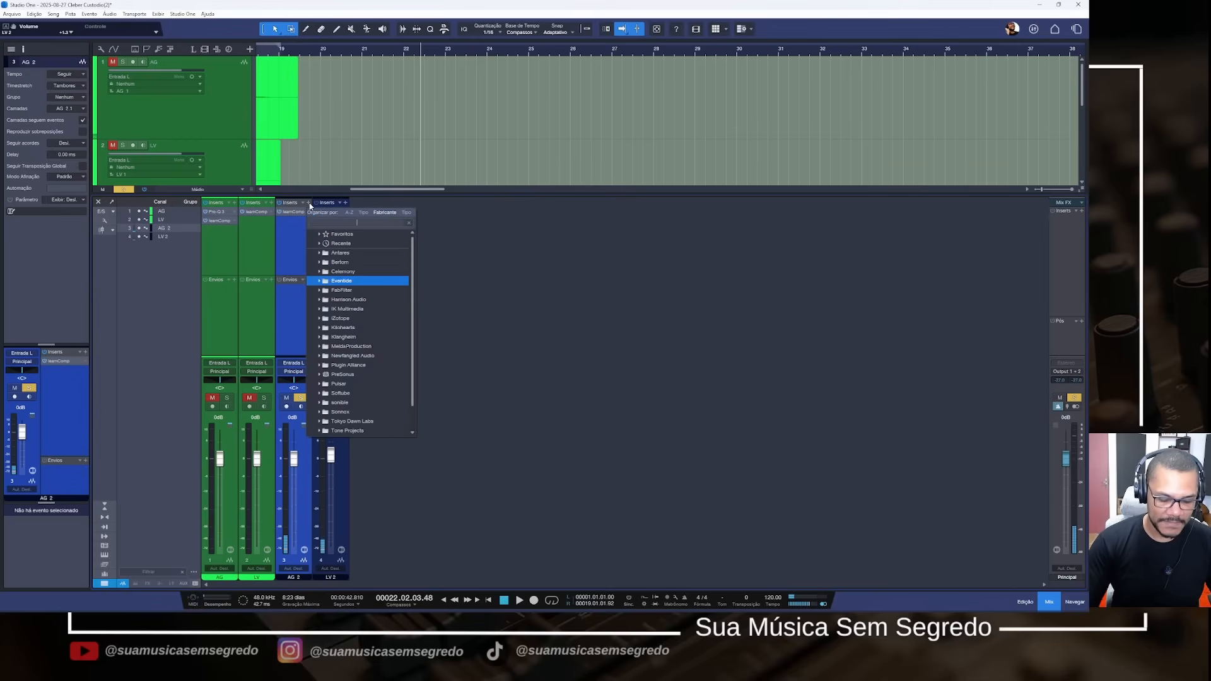
pyautogui.press('Down')
pyautogui.press('Down')
pyautogui.press('Down')
pyautogui.press('Return')
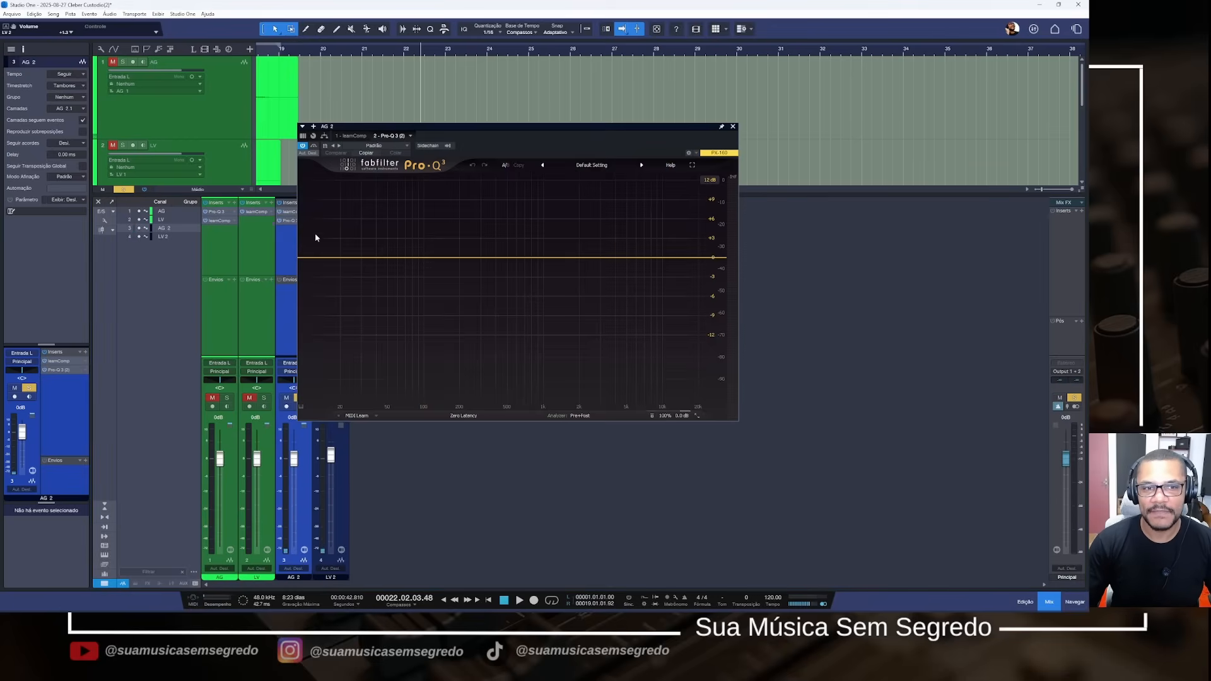
pyautogui.moveTo(289, 221); pyautogui.dragTo(290, 211)
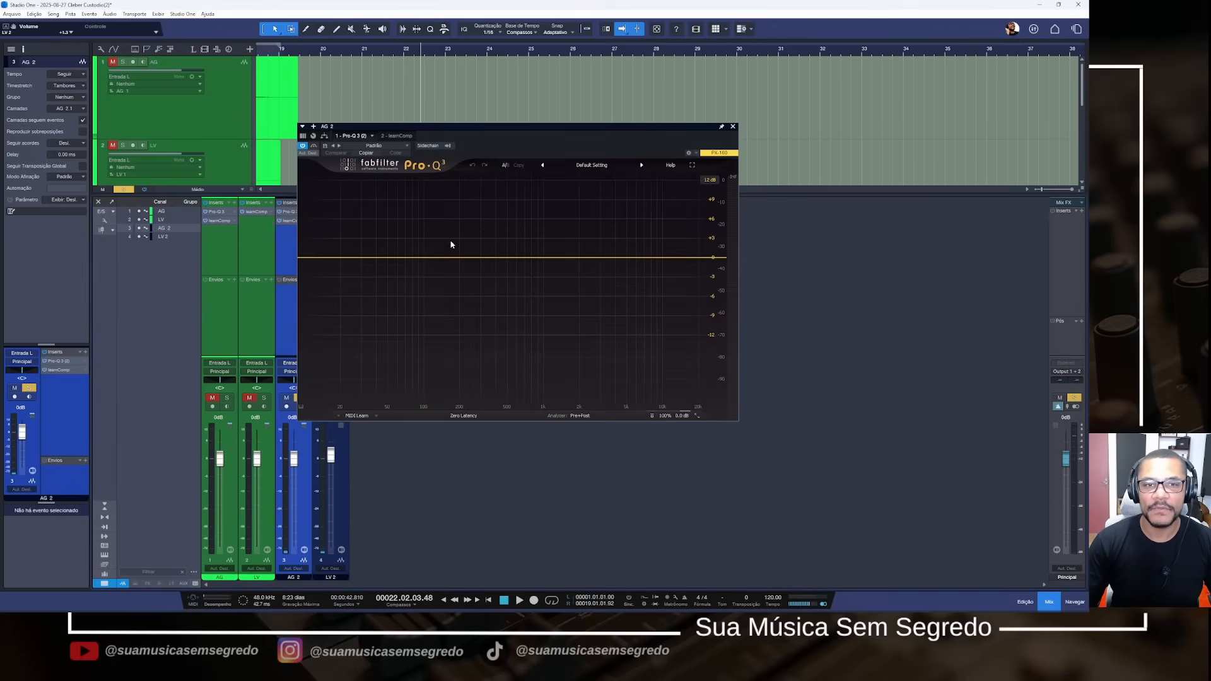
# During playback, cut the low mids near 200 Hz by about 3.8 dB in AG 2's Pro-Q 3
pyautogui.moveTo(499, 145); pyautogui.dragTo(612, 110)
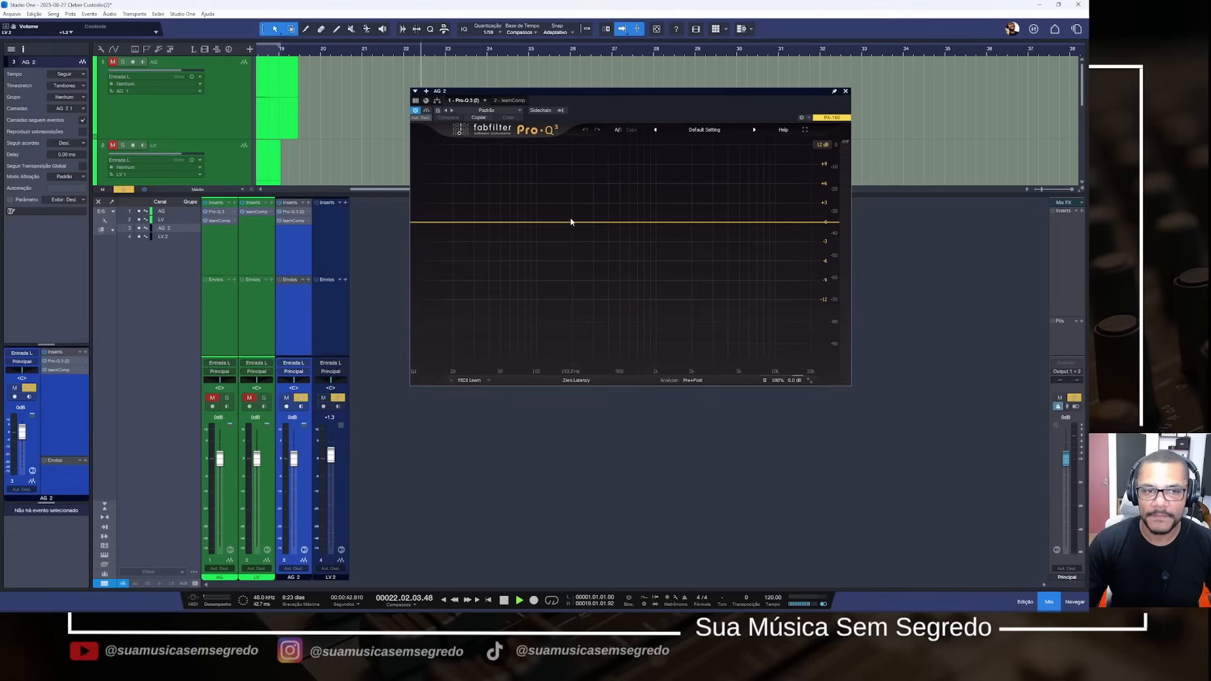
pyautogui.press('space')
pyautogui.moveTo(567, 224); pyautogui.dragTo(579, 283)
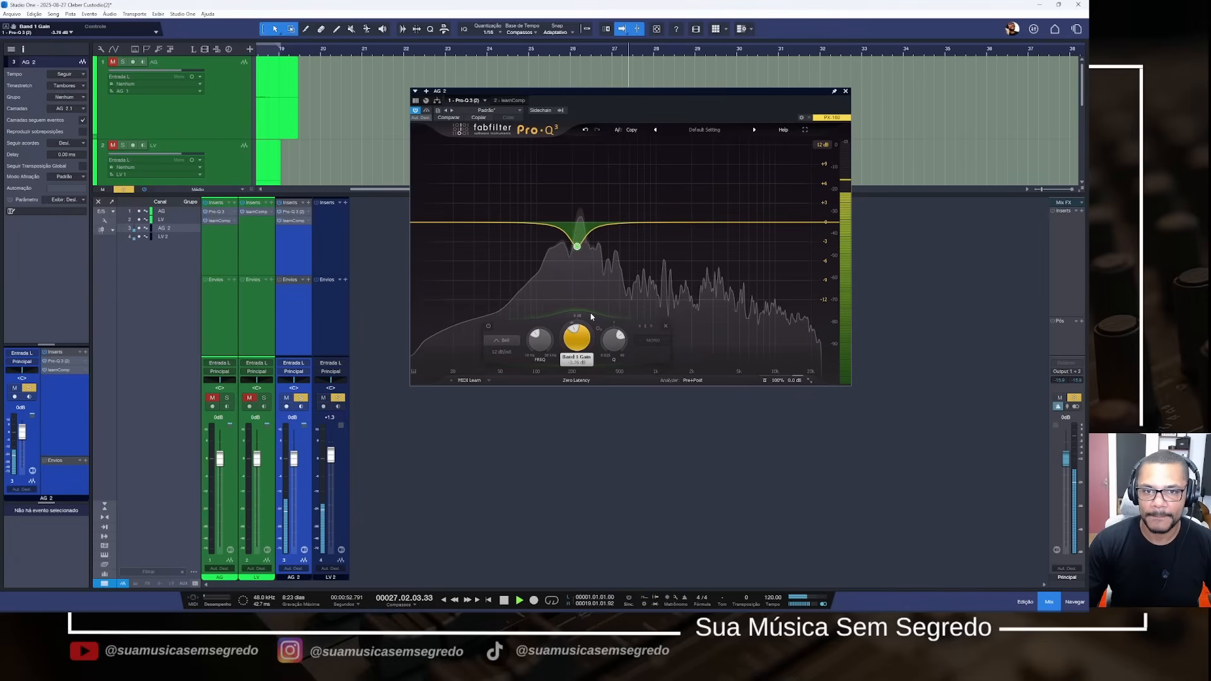
pyautogui.moveTo(591, 316); pyautogui.dragTo(591, 316)
pyautogui.moveTo(579, 251); pyautogui.dragTo(579, 249)
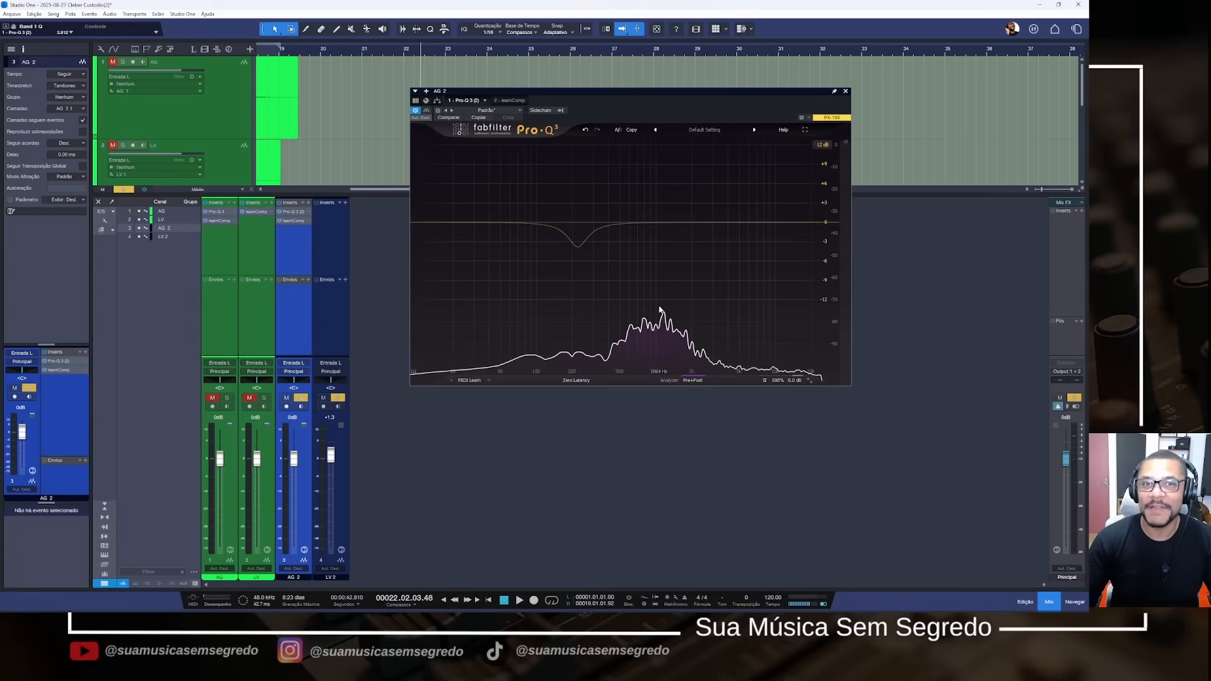
# Add a broad boost of about 1.4 dB near 10 kHz in AG 2's Pro-Q 3, close it and stop playback
pyautogui.press('space')
pyautogui.moveTo(719, 223); pyautogui.dragTo(776, 217)
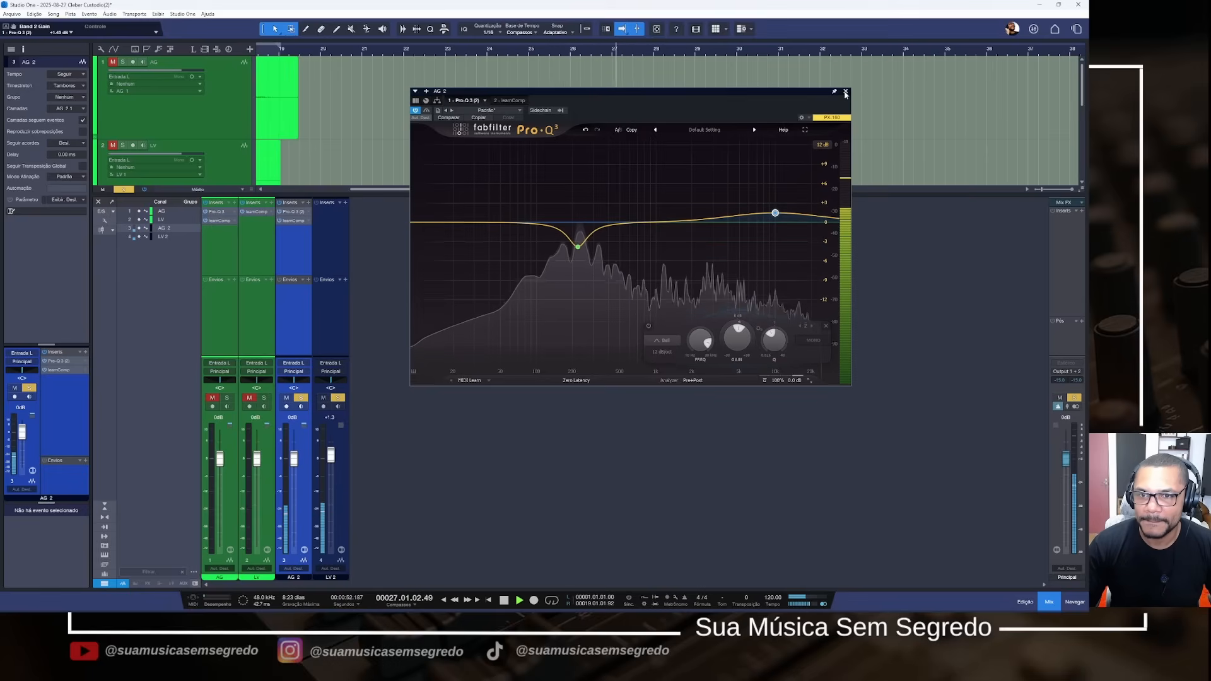
pyautogui.click(846, 93)
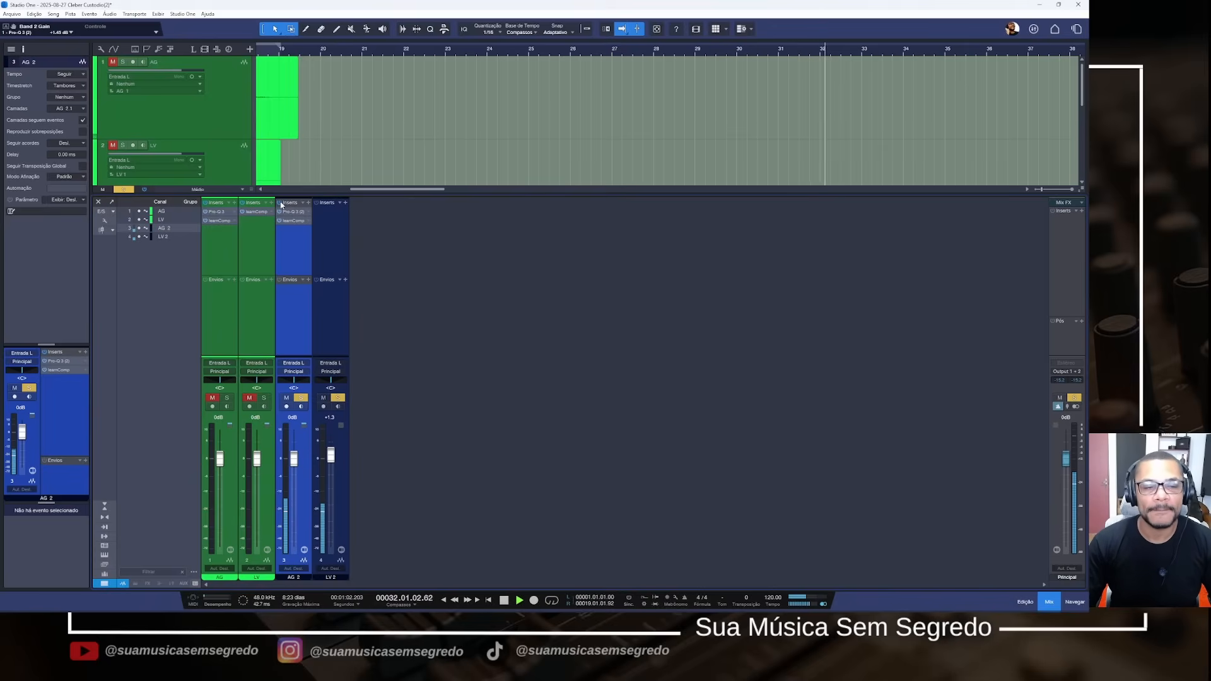
pyautogui.press('space')
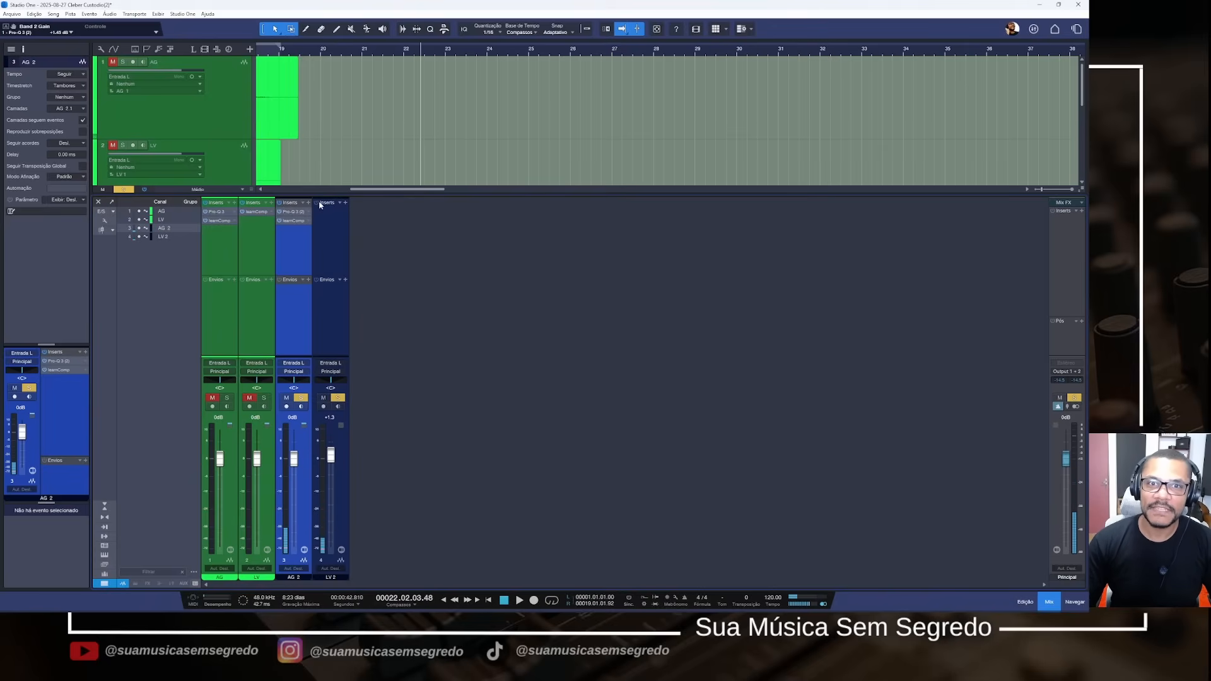
# Insert learnComp on the LV 2 channel
pyautogui.click(345, 203)
pyautogui.write('learn')
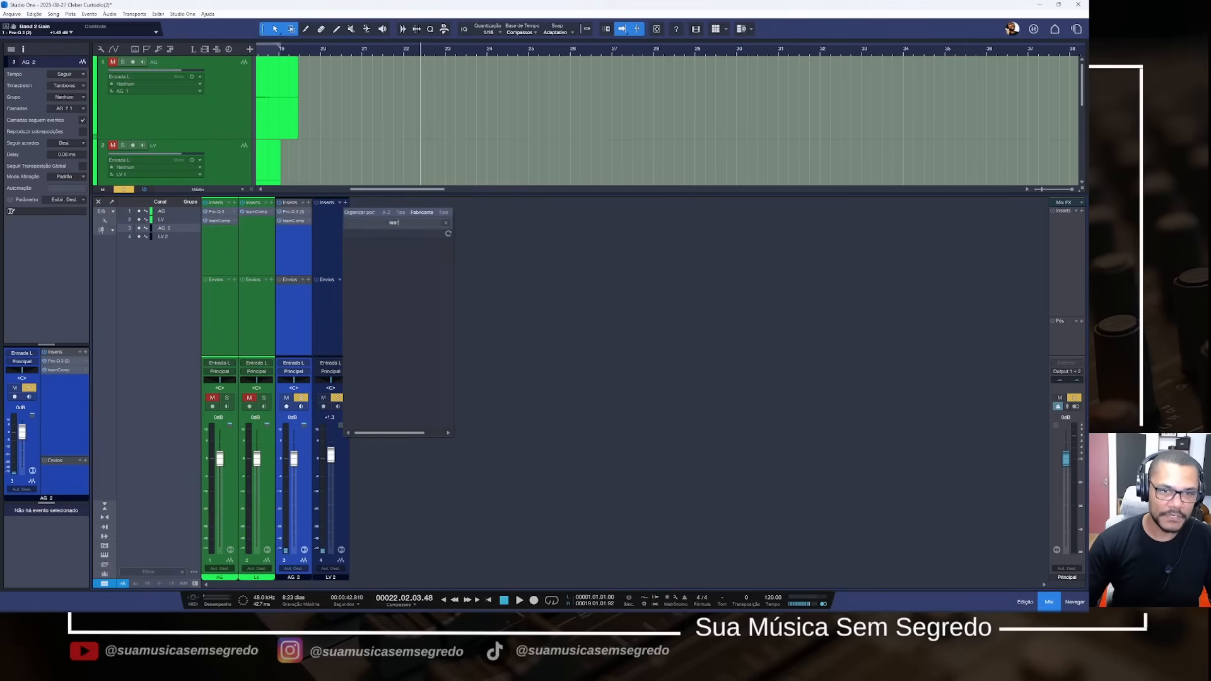
pyautogui.doubleClick(374, 254)
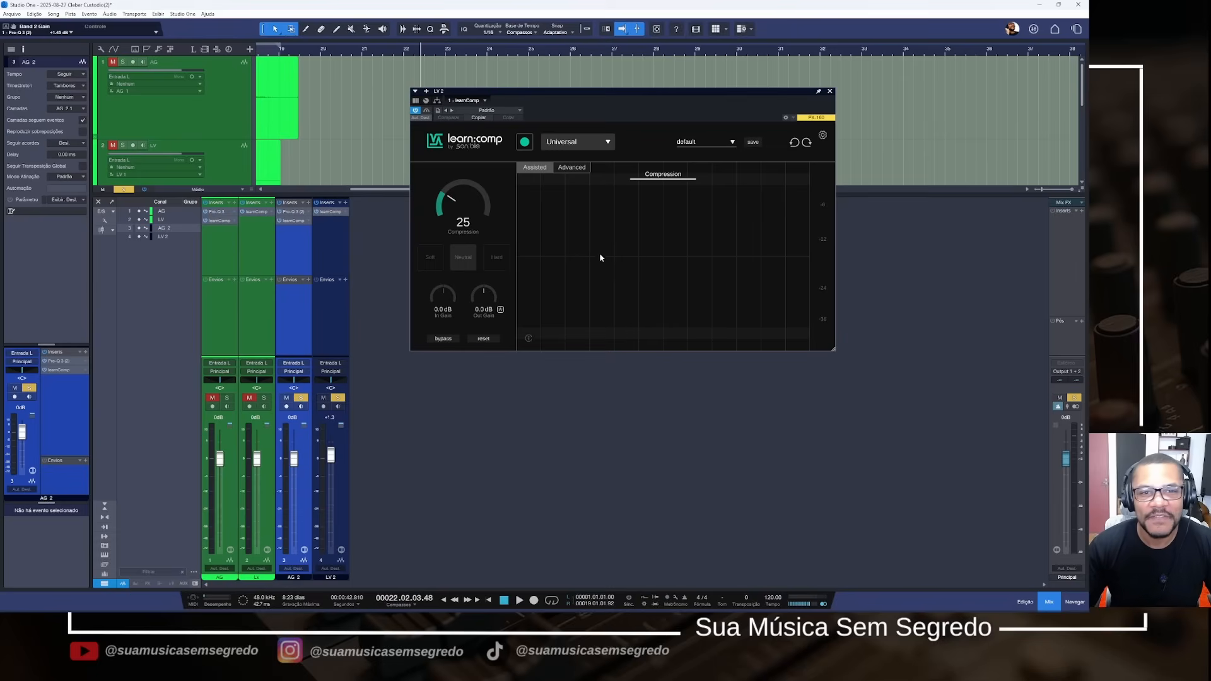
# During playback, set LV 2's learnComp to a 6.9:1 ratio, -30 dB threshold, 33 ms attack and 0 ms release
pyautogui.press('space')
pyautogui.click(571, 168)
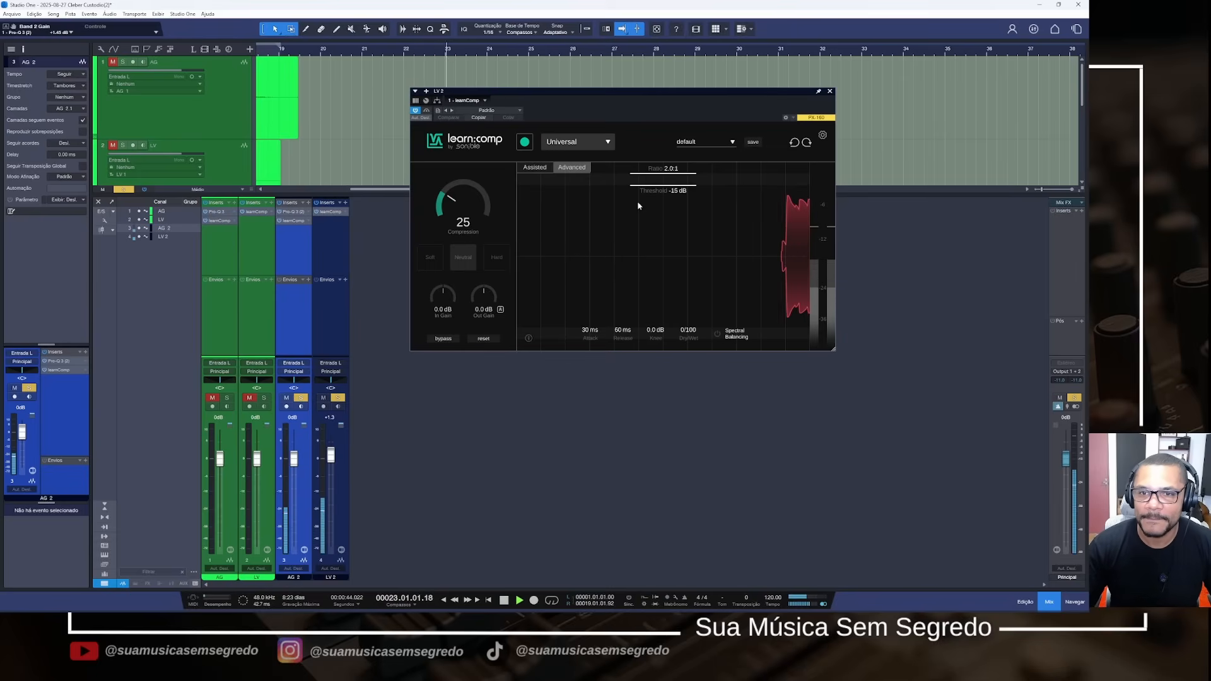
pyautogui.moveTo(663, 187); pyautogui.dragTo(661, 212)
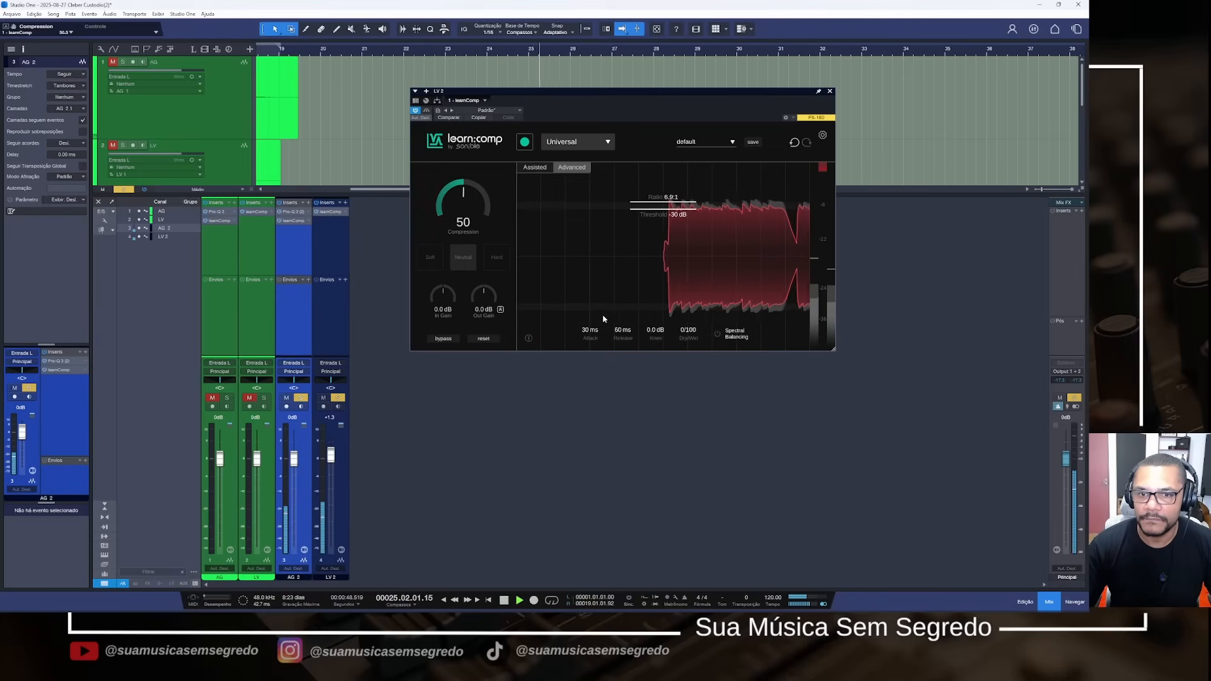
pyautogui.moveTo(596, 330); pyautogui.dragTo(600, 405)
pyautogui.moveTo(590, 334); pyautogui.dragTo(607, 299)
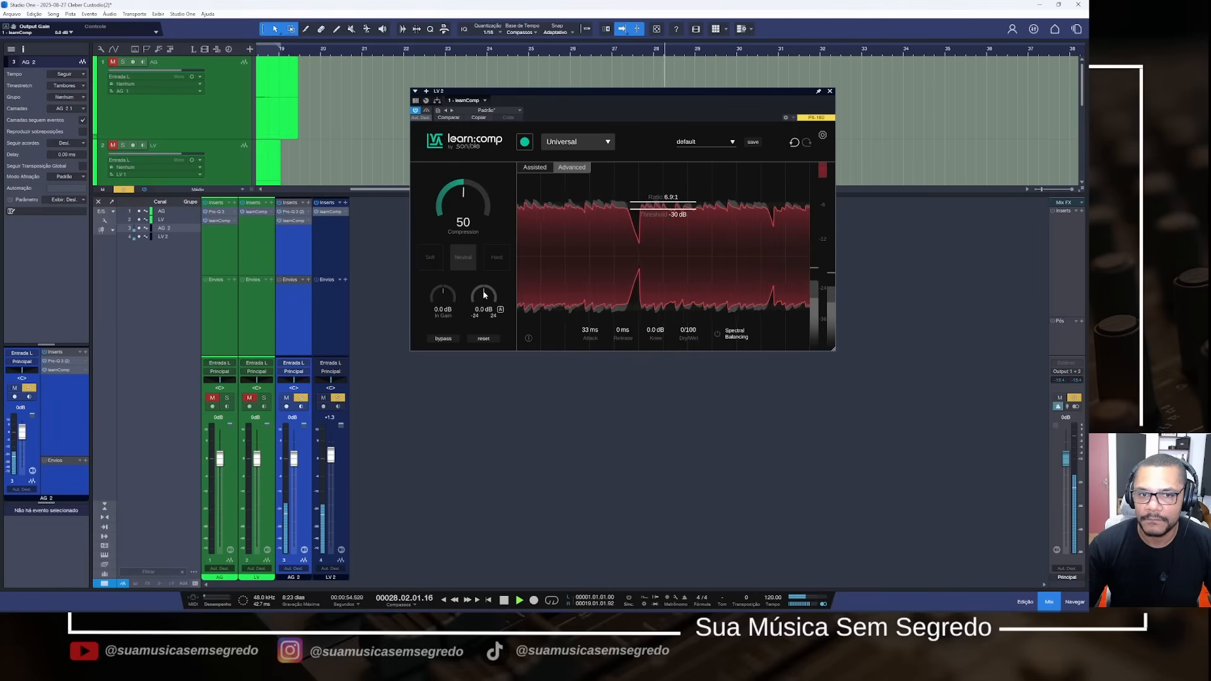
# Set LV 2's learnComp to 0.8 dB output gain, 6.1:1 ratio and -28 dB threshold, comparing the compressed sound with bypass
pyautogui.moveTo(484, 299); pyautogui.dragTo(482, 291)
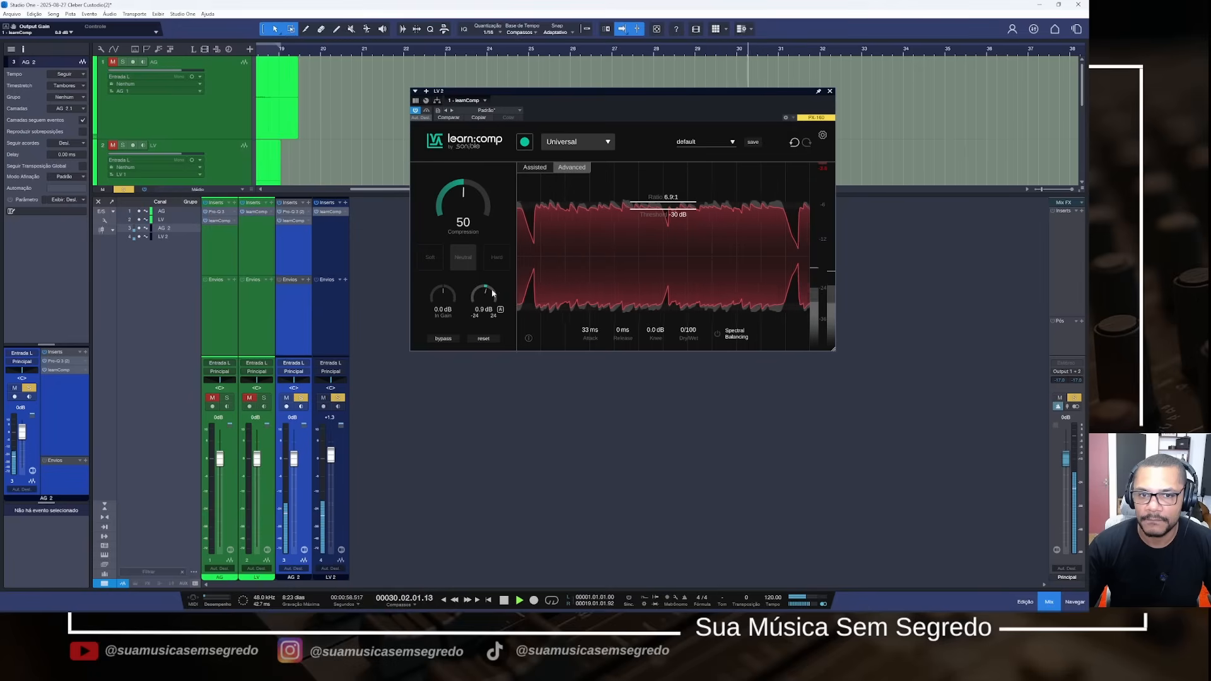
pyautogui.moveTo(648, 219); pyautogui.dragTo(671, 214)
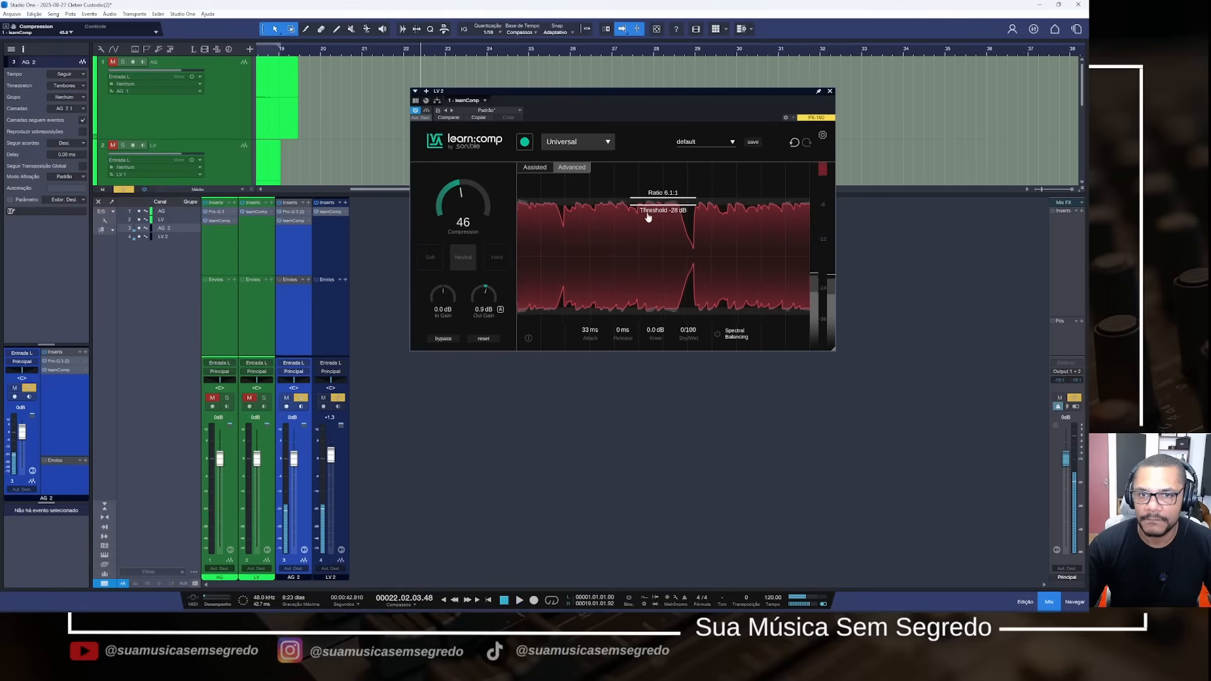
pyautogui.click(426, 111)
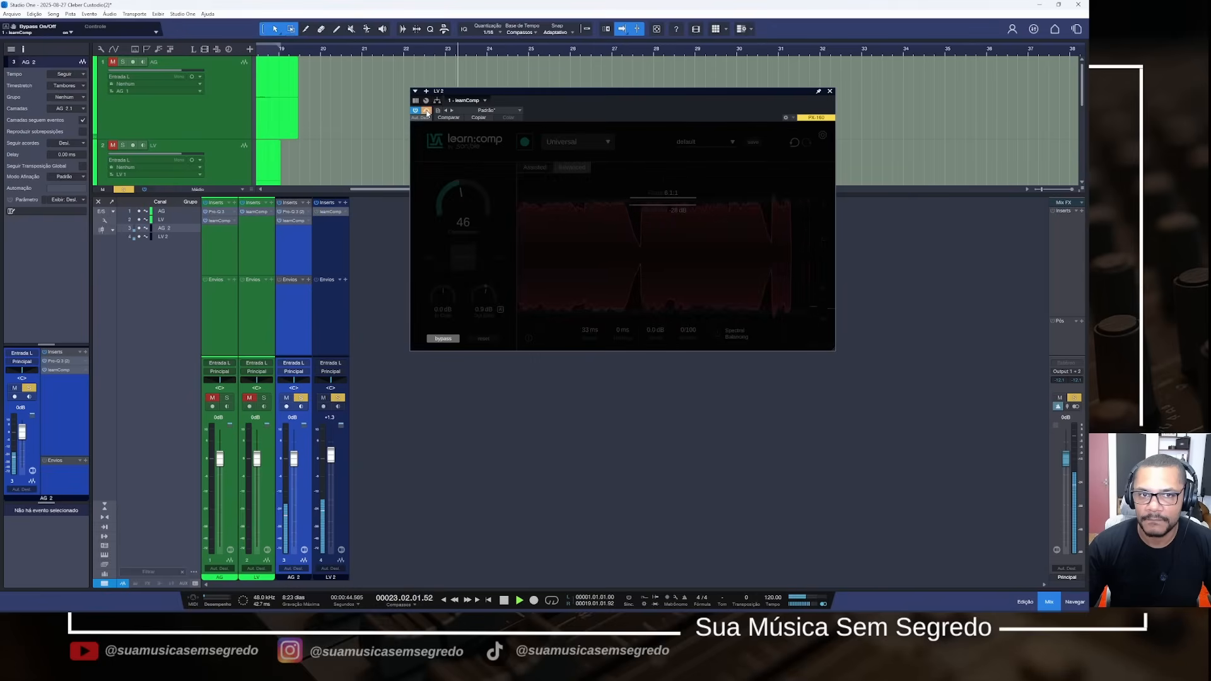
pyautogui.click(427, 111)
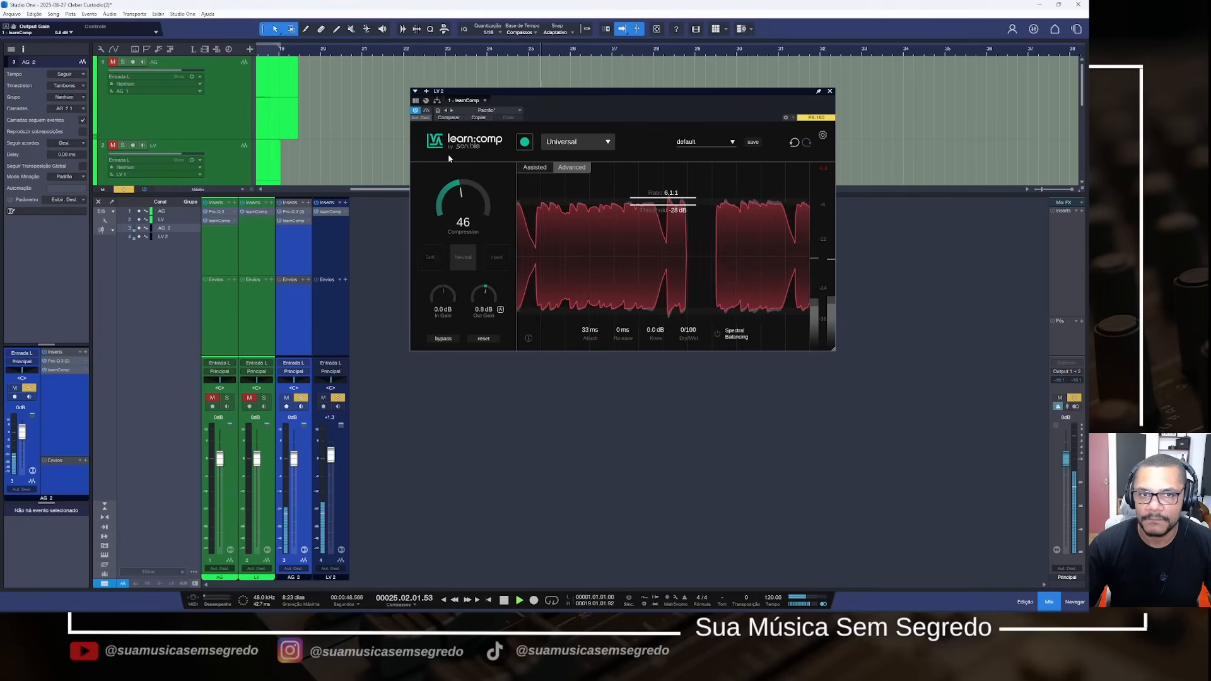
pyautogui.click(426, 111)
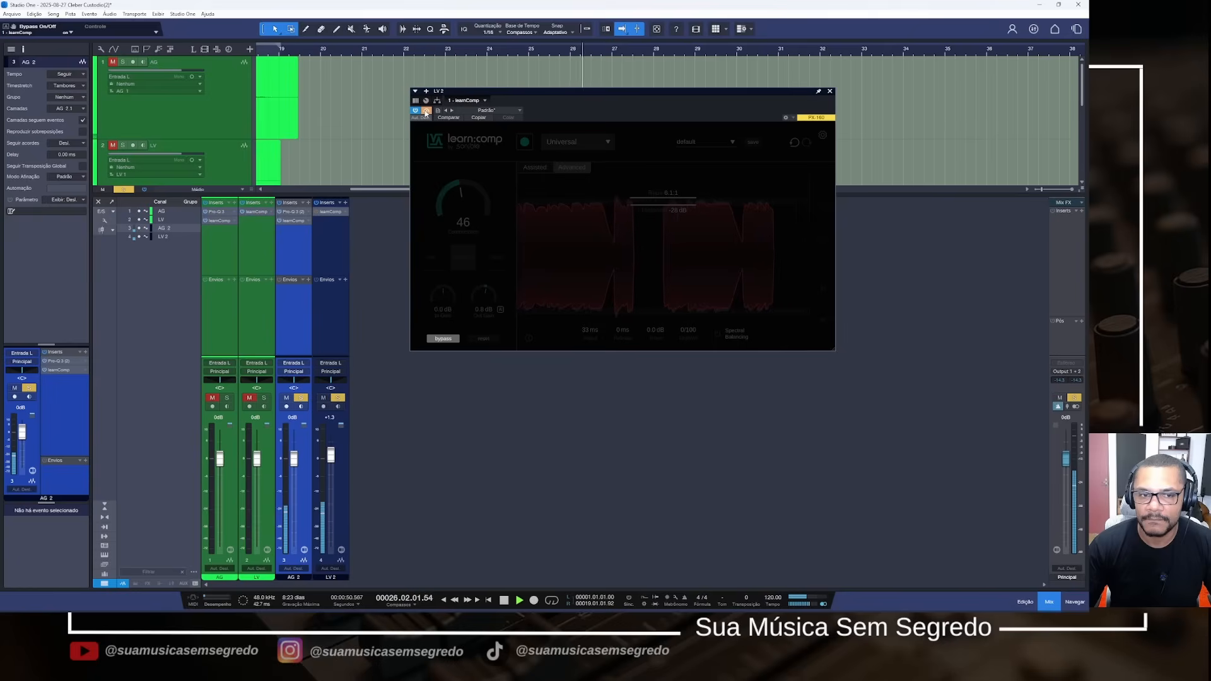
pyautogui.click(427, 111)
# Select the AG 2 and LV 2 channels together, close LV 2's learnComp and stop playback
pyautogui.click(317, 260)
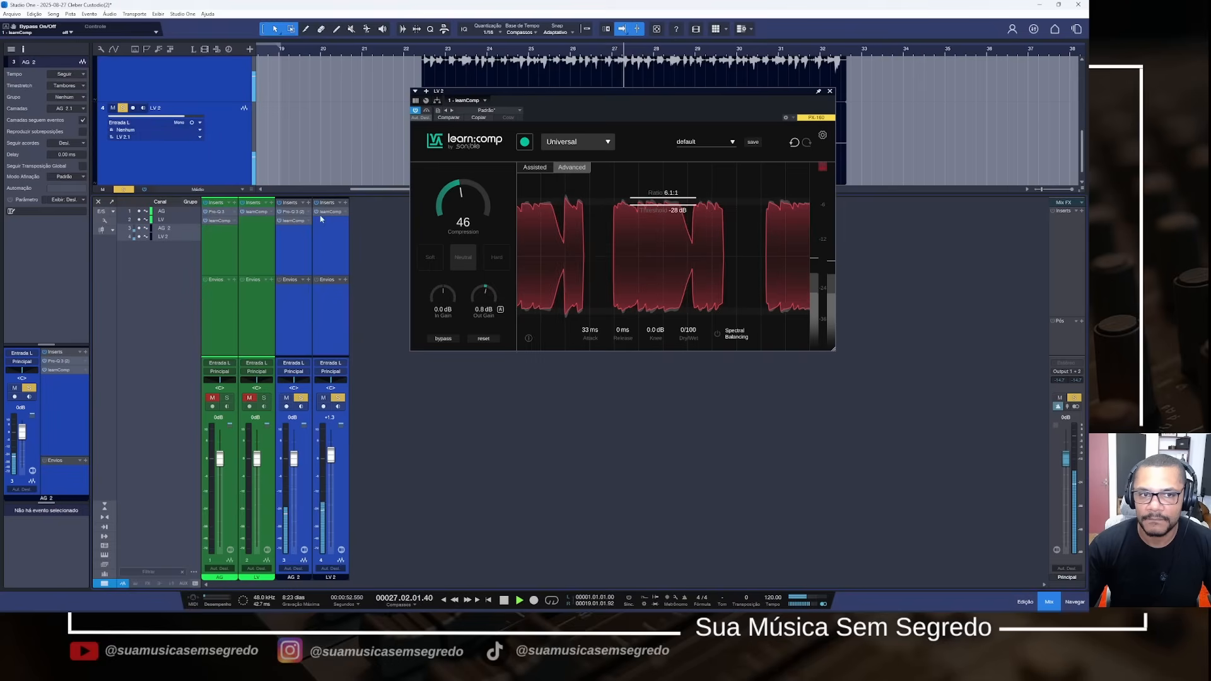
pyautogui.click(829, 91)
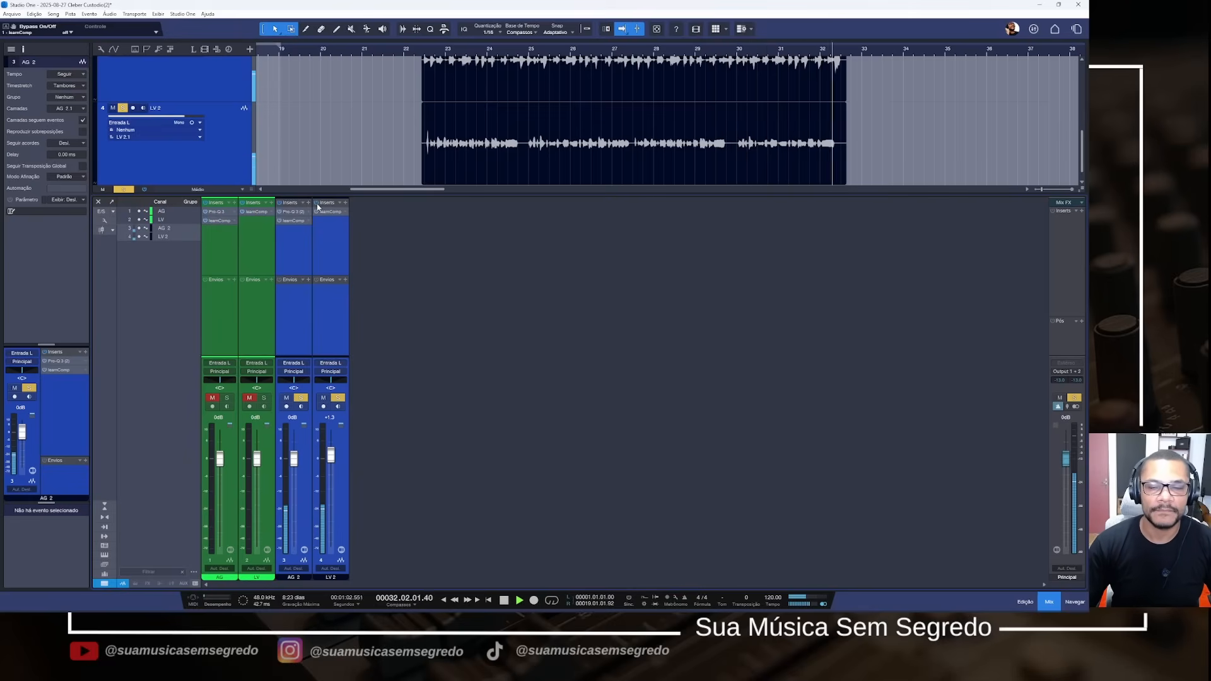
pyautogui.press('space')
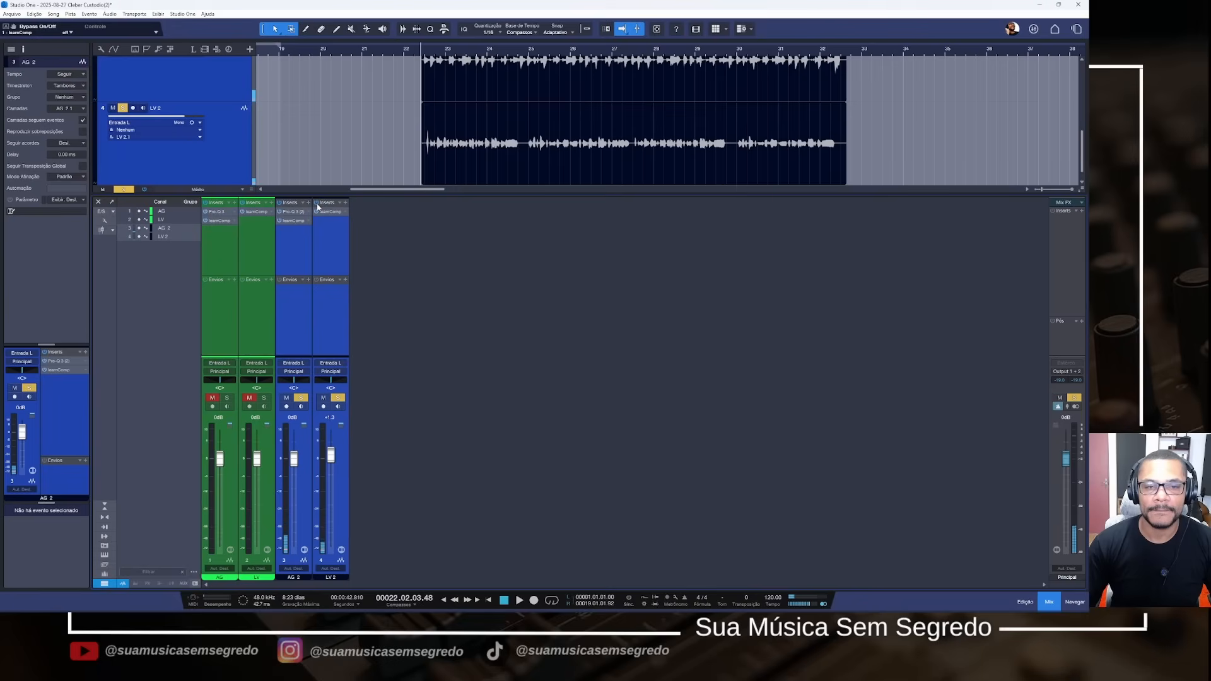
# Play the song and compare AG 2 and LV 2 with all their inserts bypassed and re-enabled
pyautogui.press('space')
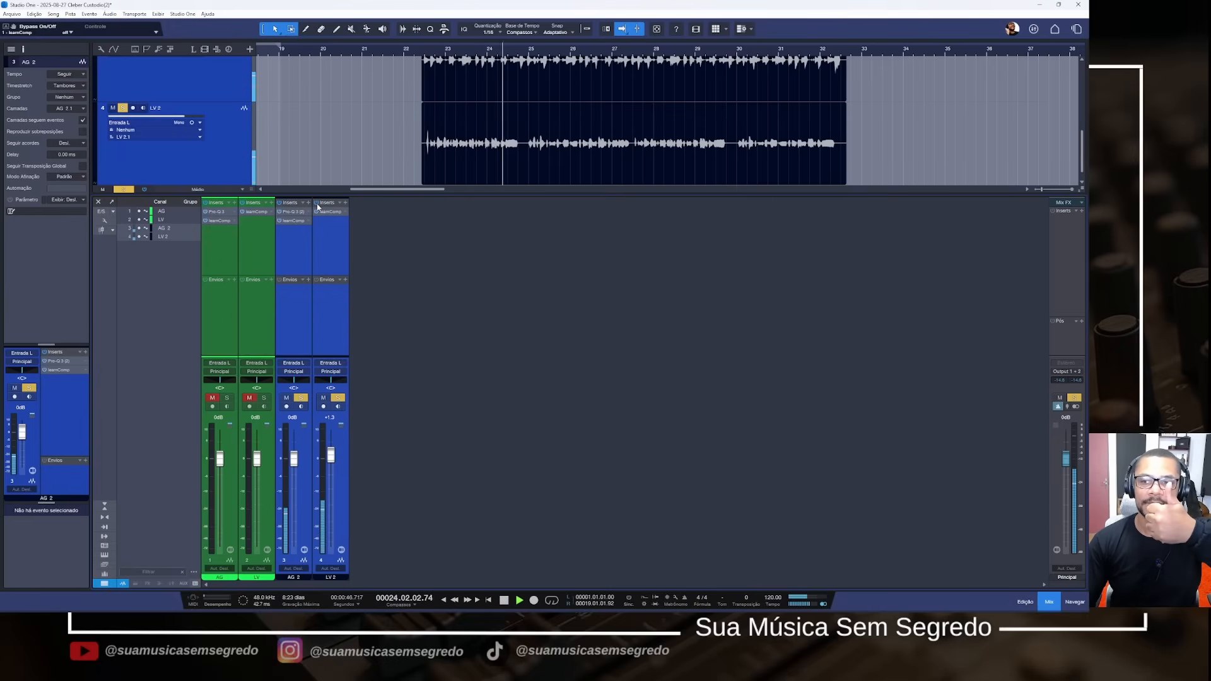
pyautogui.click(317, 205)
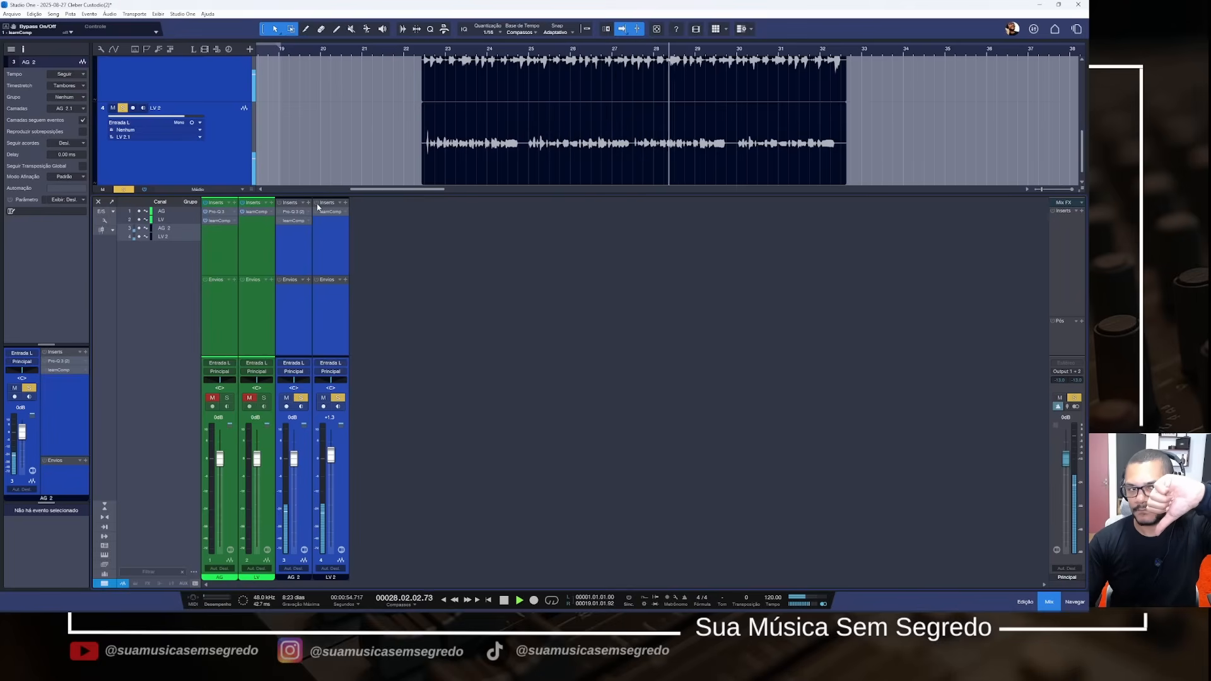
pyautogui.click(317, 205)
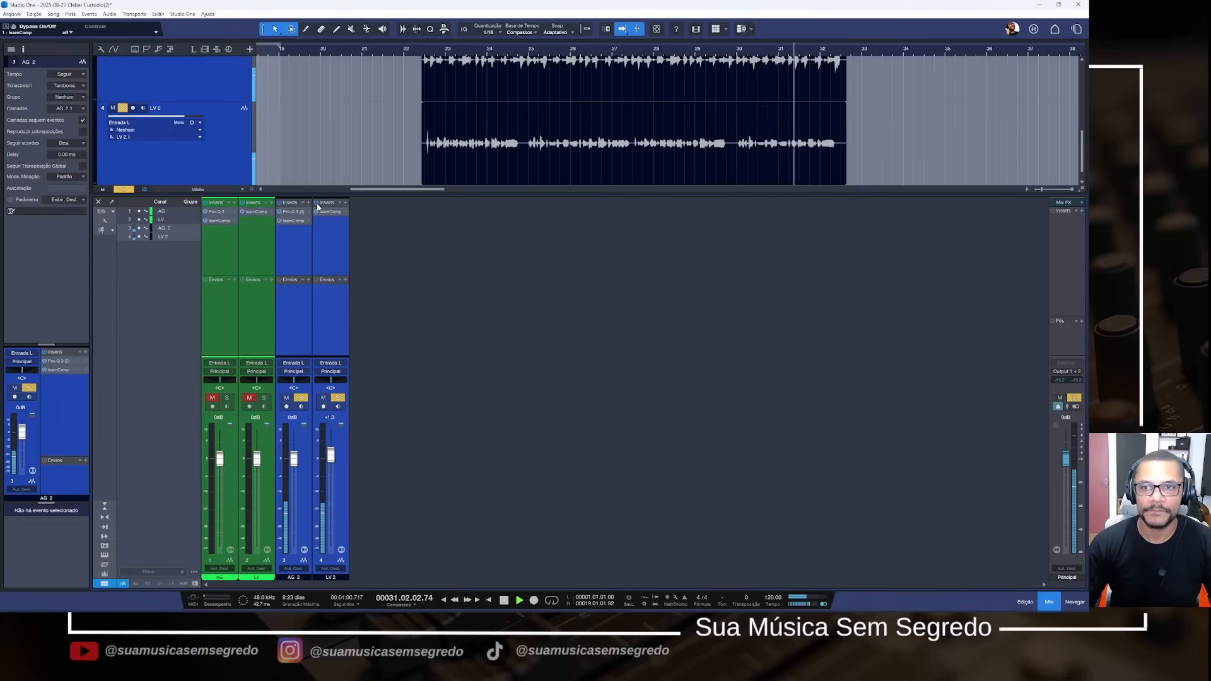
pyautogui.press('space')
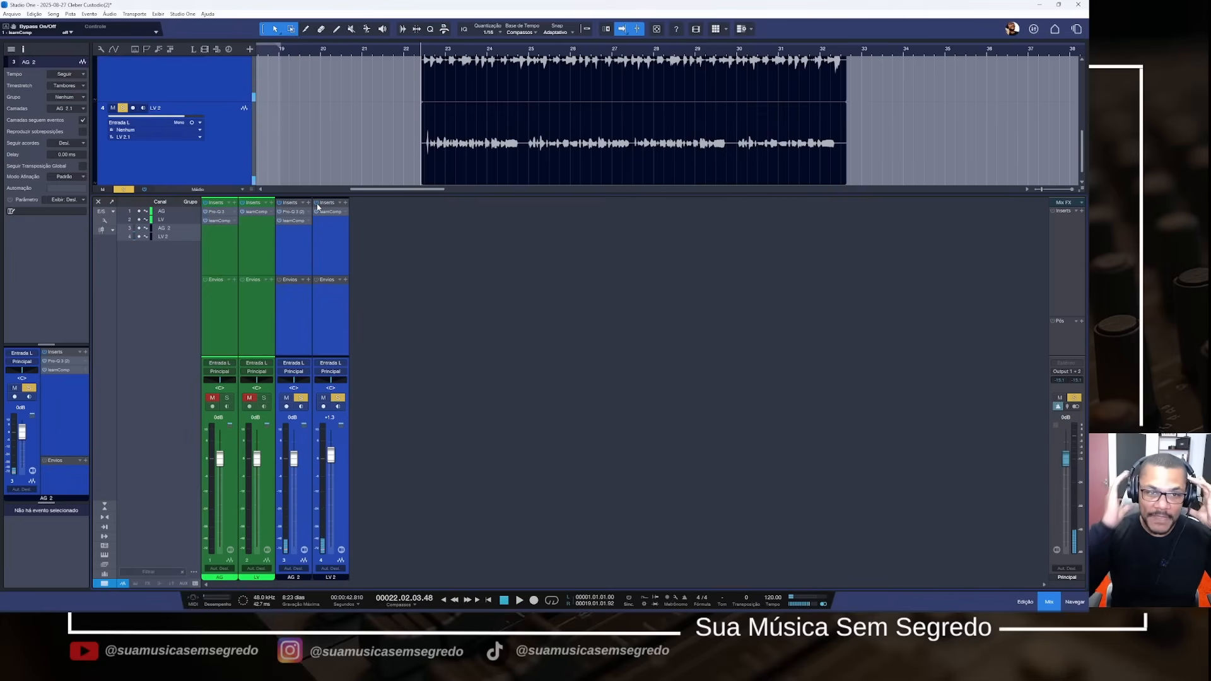